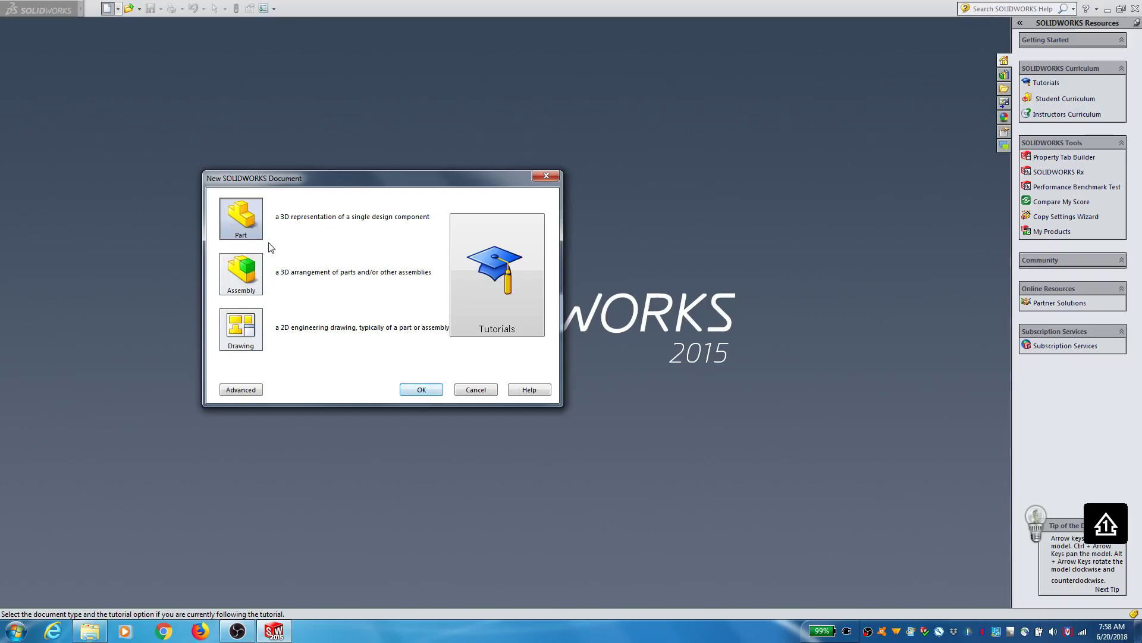
Step: Create a new part document and start a sketch on the Front Plane
left_click(416, 394)
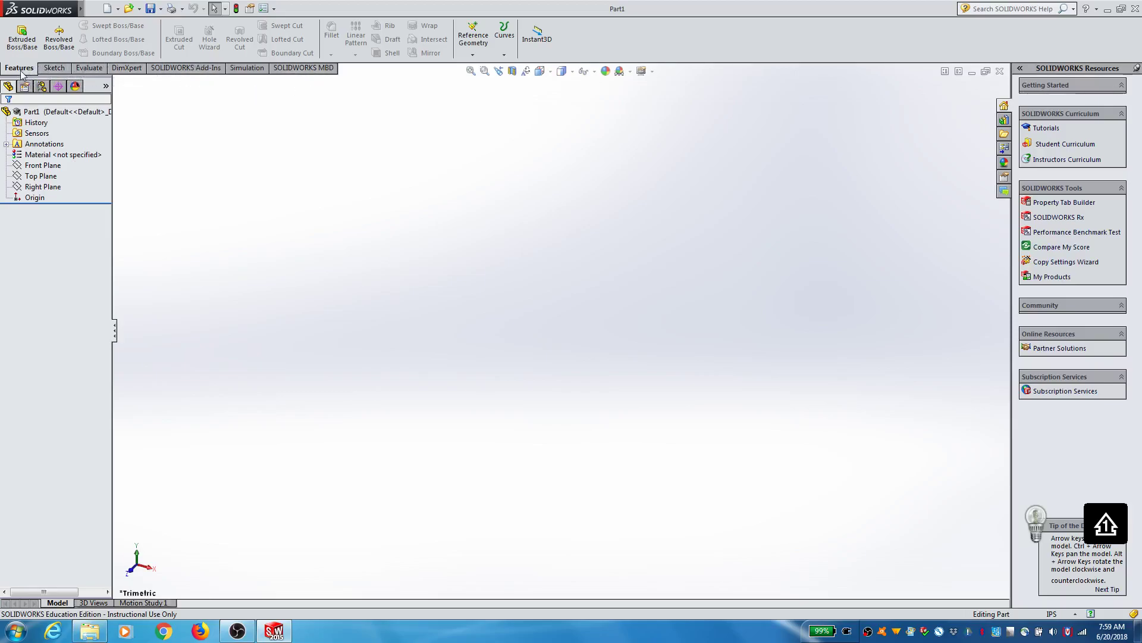
left_click(52, 70)
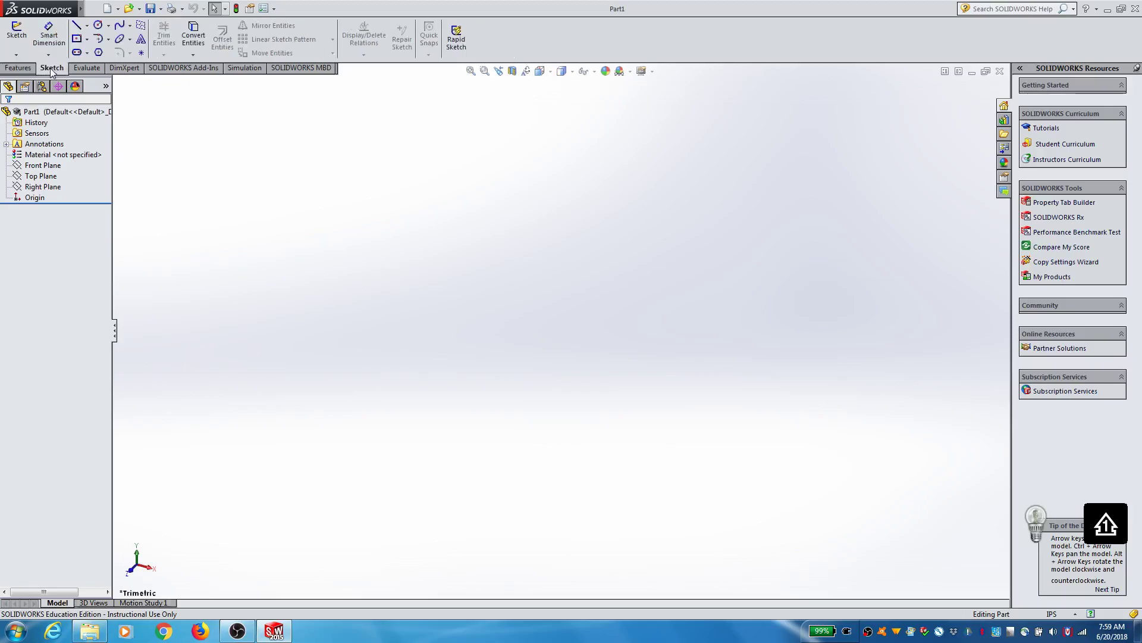
left_click(17, 33)
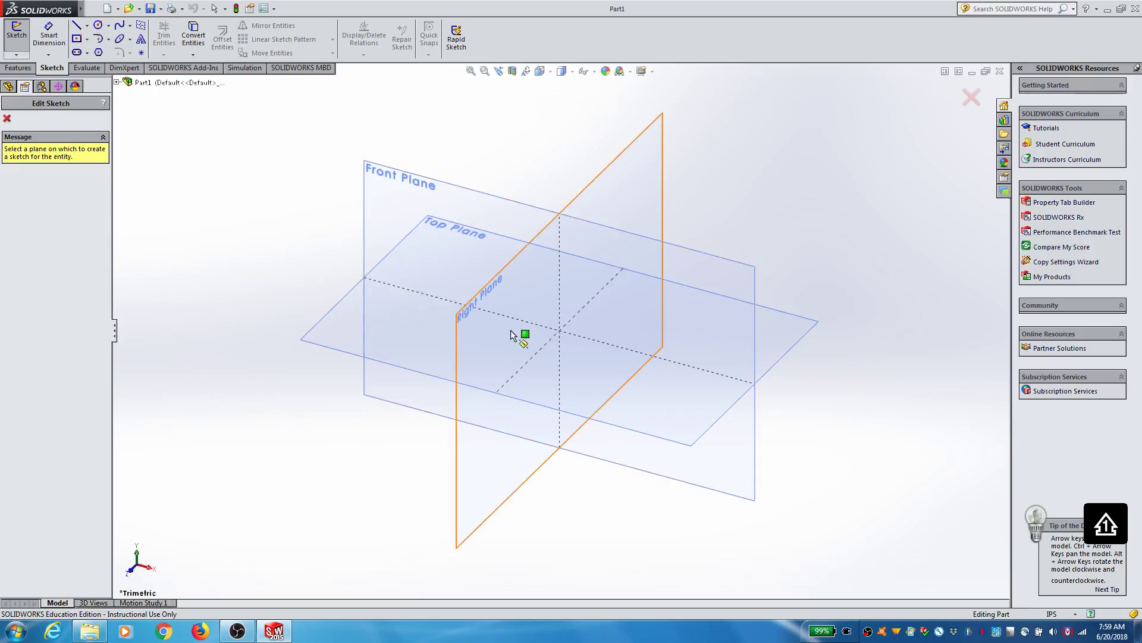
left_click(404, 199)
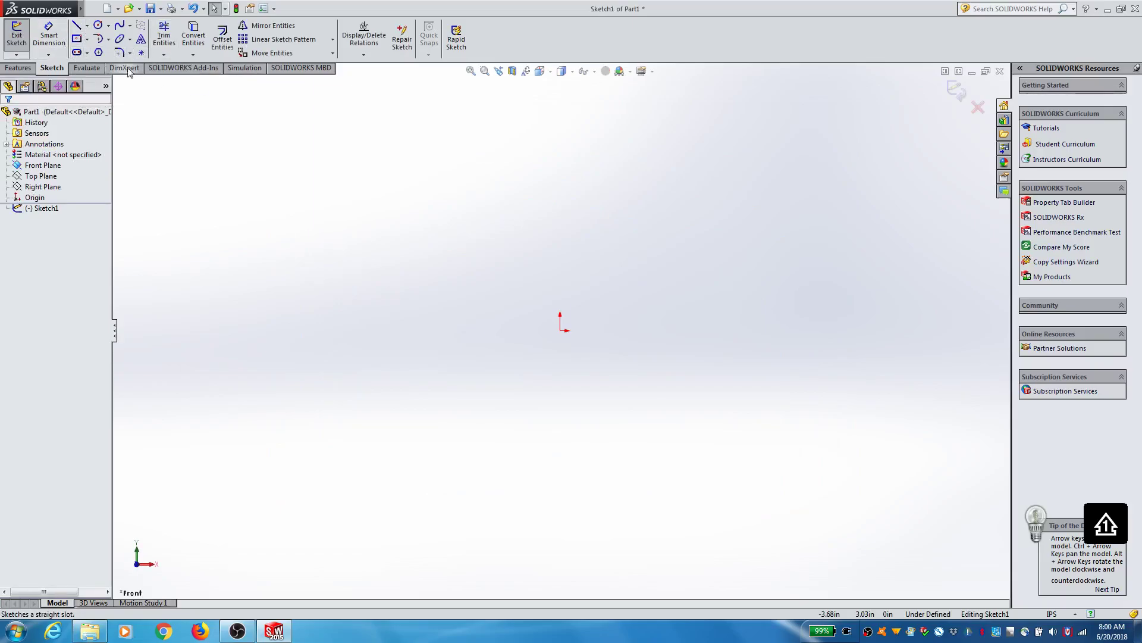
Step: Sketch a center rectangle about 1.49 in wide and 2.14 in high, centred on the origin, and exit the sketch
left_click(77, 39)
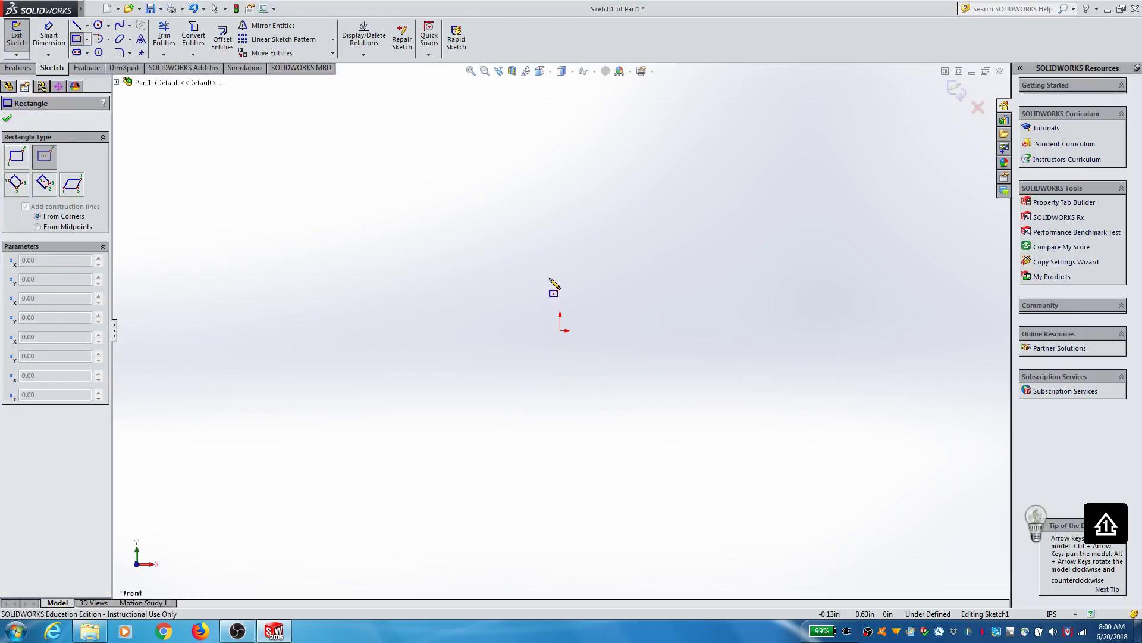
left_click(560, 329)
left_click(498, 240)
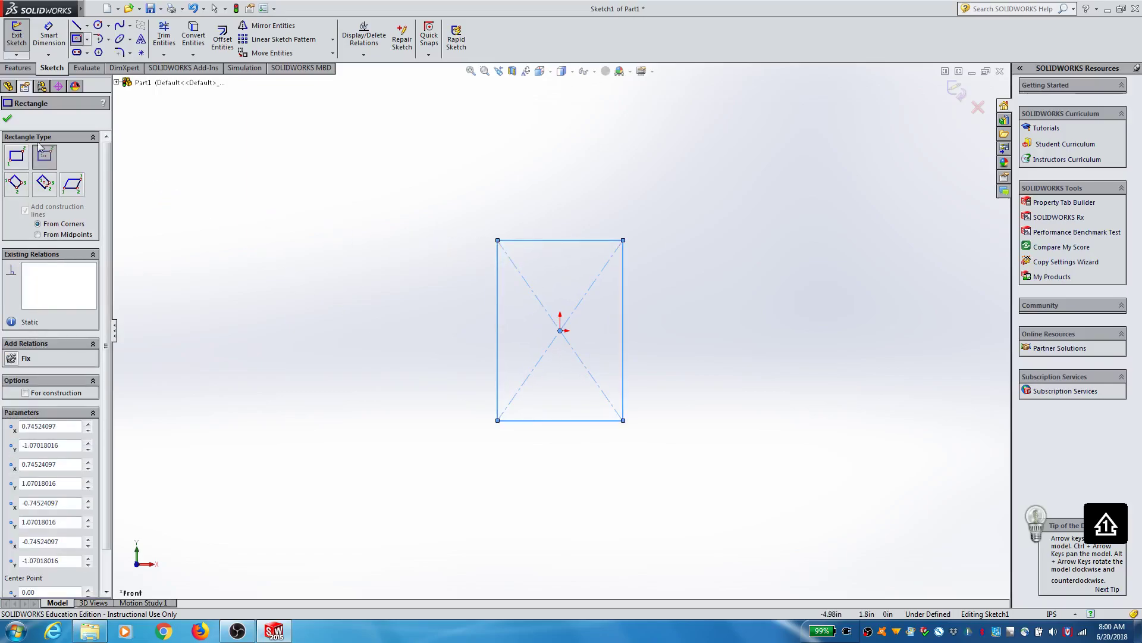
left_click(9, 121)
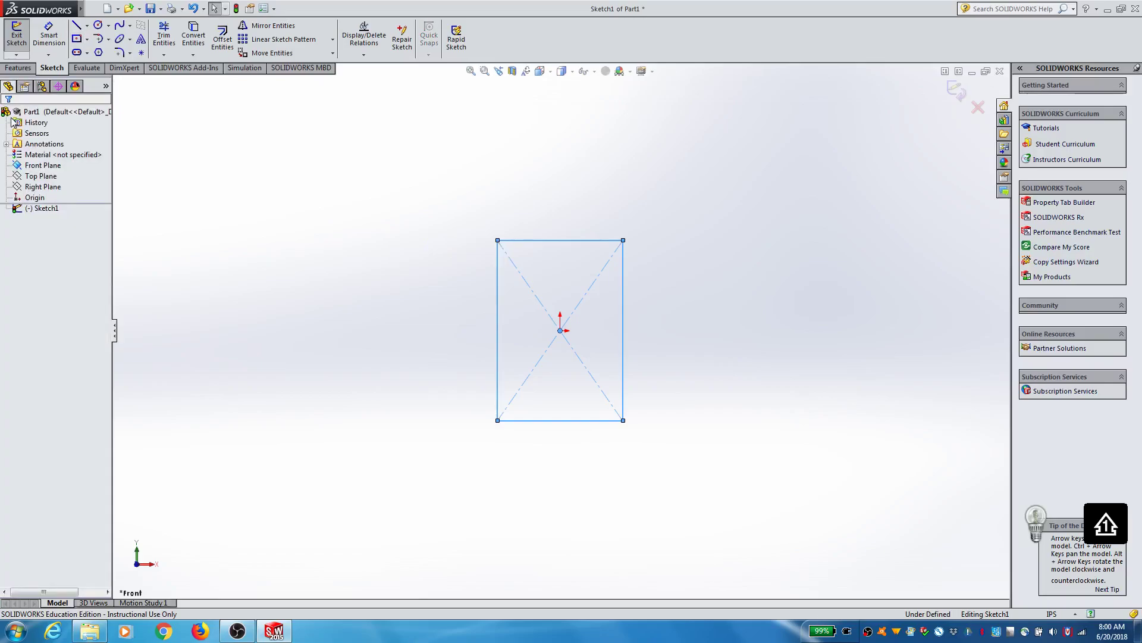
left_click(17, 39)
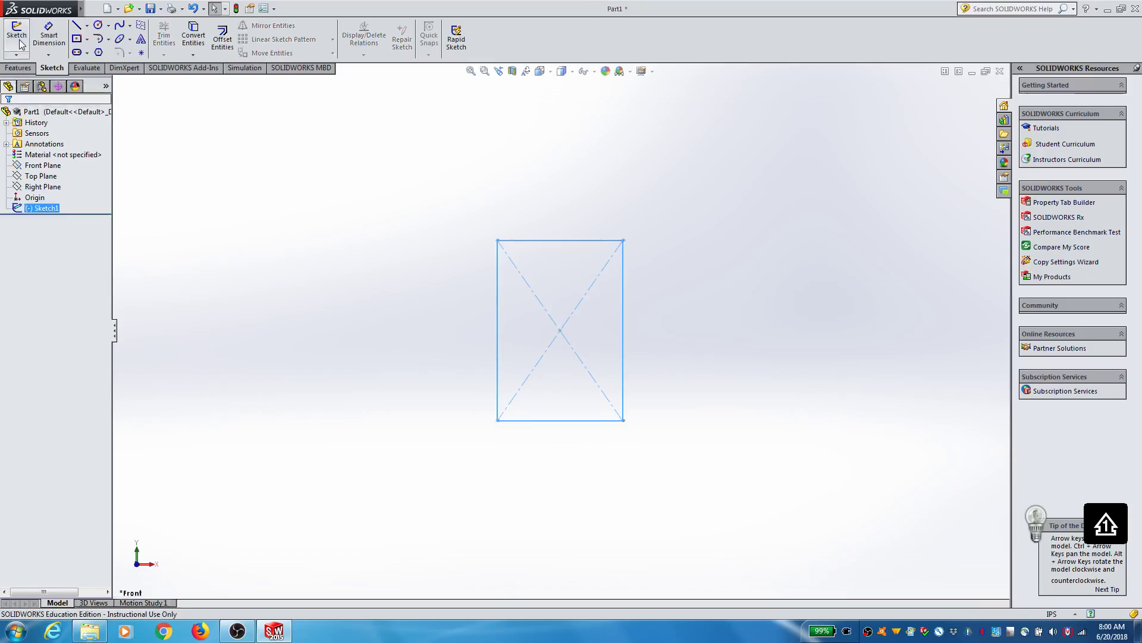
Step: Start a Boss-Extrude of the rectangle sketch with a blind depth of 0.75 in
left_click(21, 68)
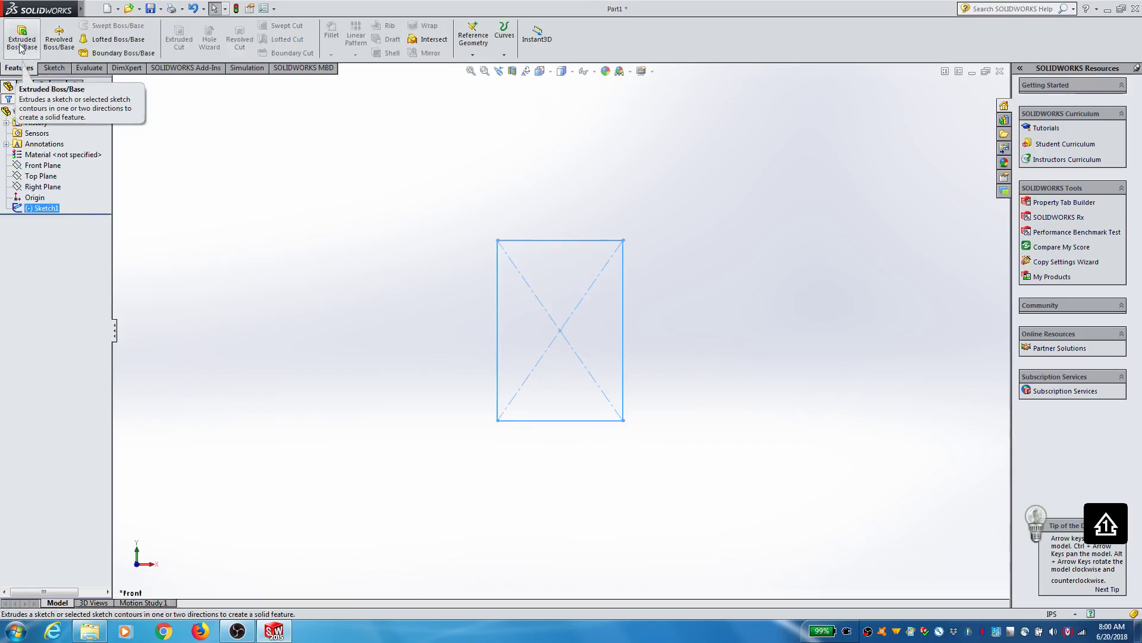
left_click(21, 43)
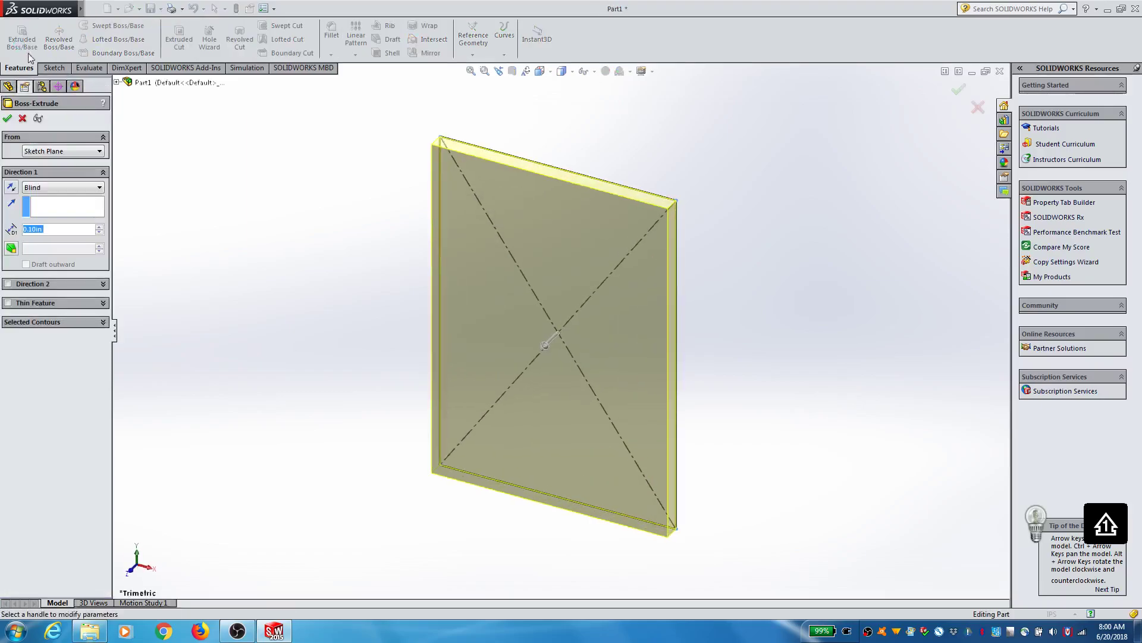
left_click(23, 118)
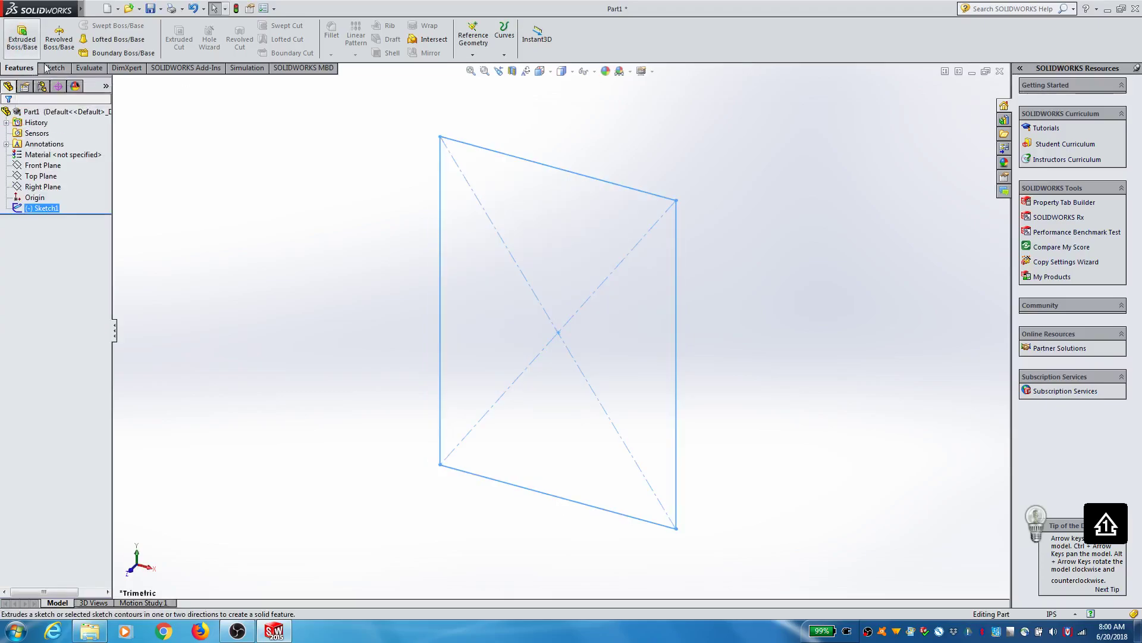
left_click(24, 42)
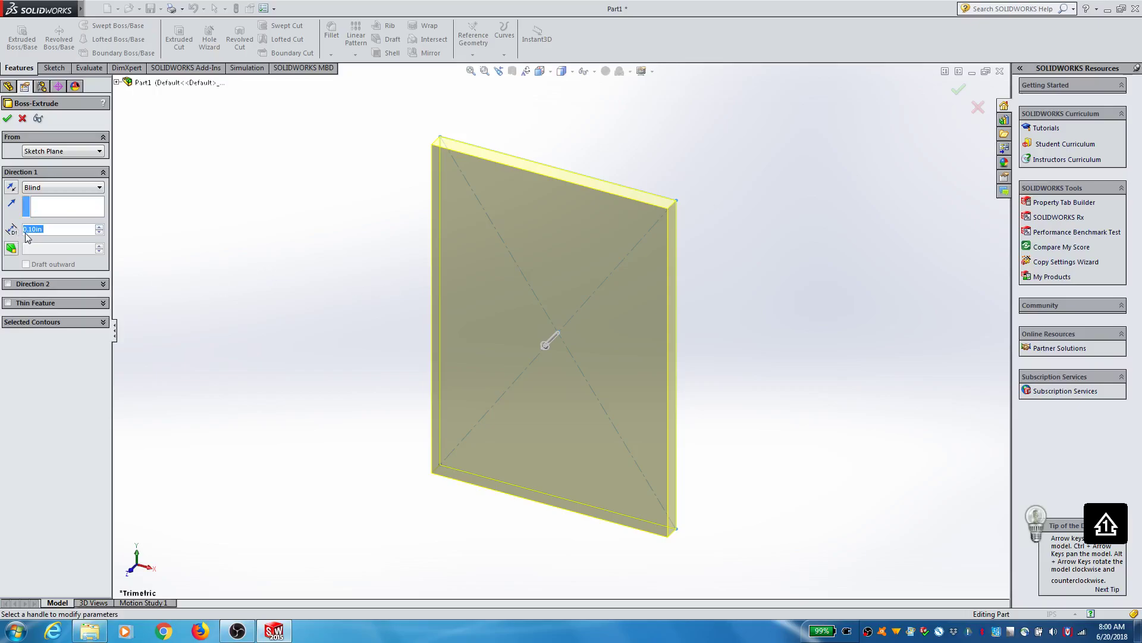
type(".75")
key("Return")
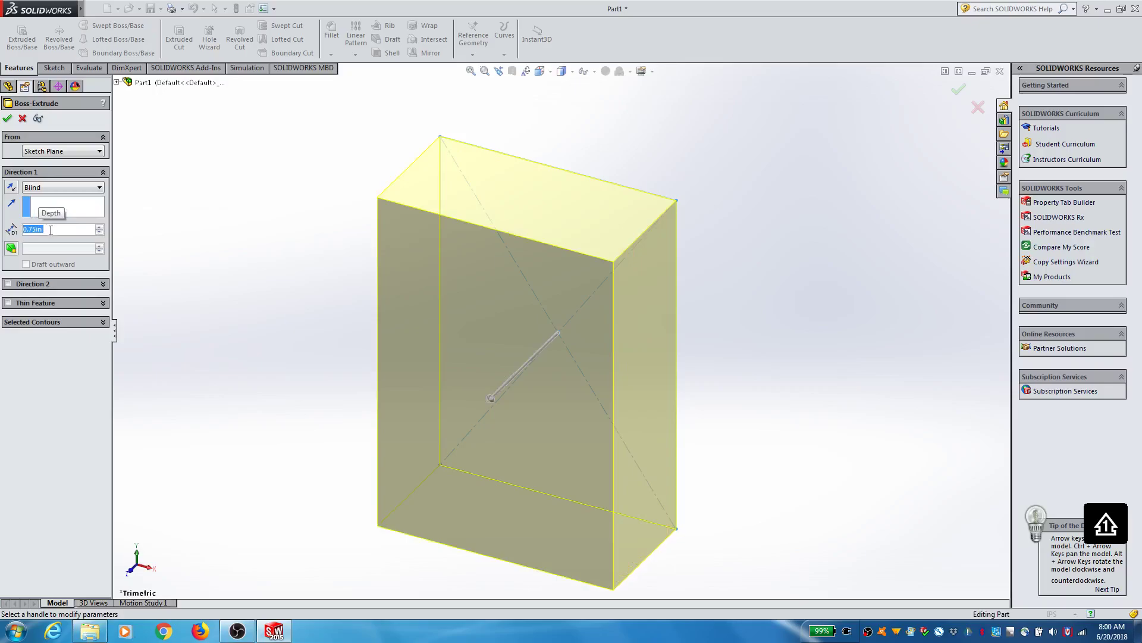
Step: Try an extrusion depth of 0.1 in for the rectangle
key("z")
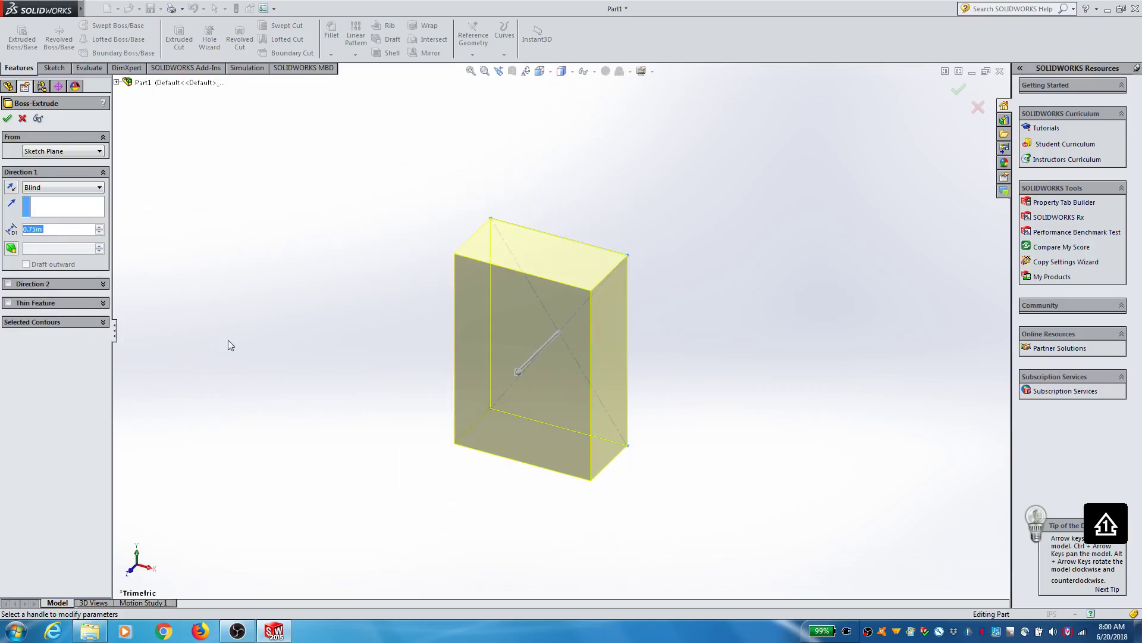
left_click(50, 230)
double_click(50, 231)
type(".1")
key("Return")
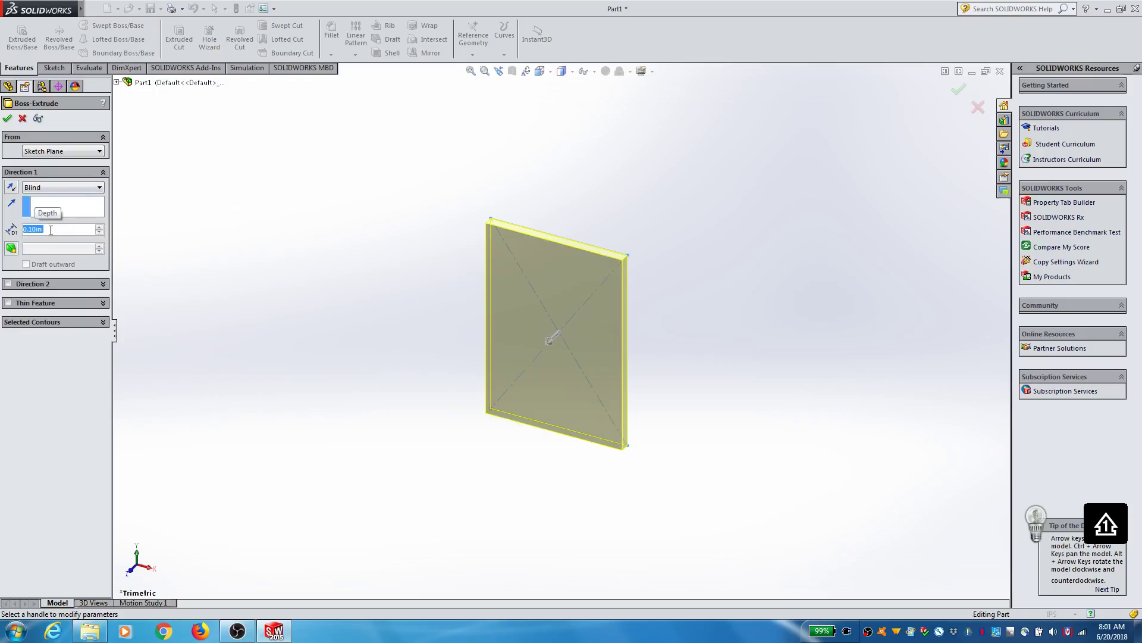
Step: Set the extrusion depth to 0.75 in and finish the block
type(".75")
key("Return")
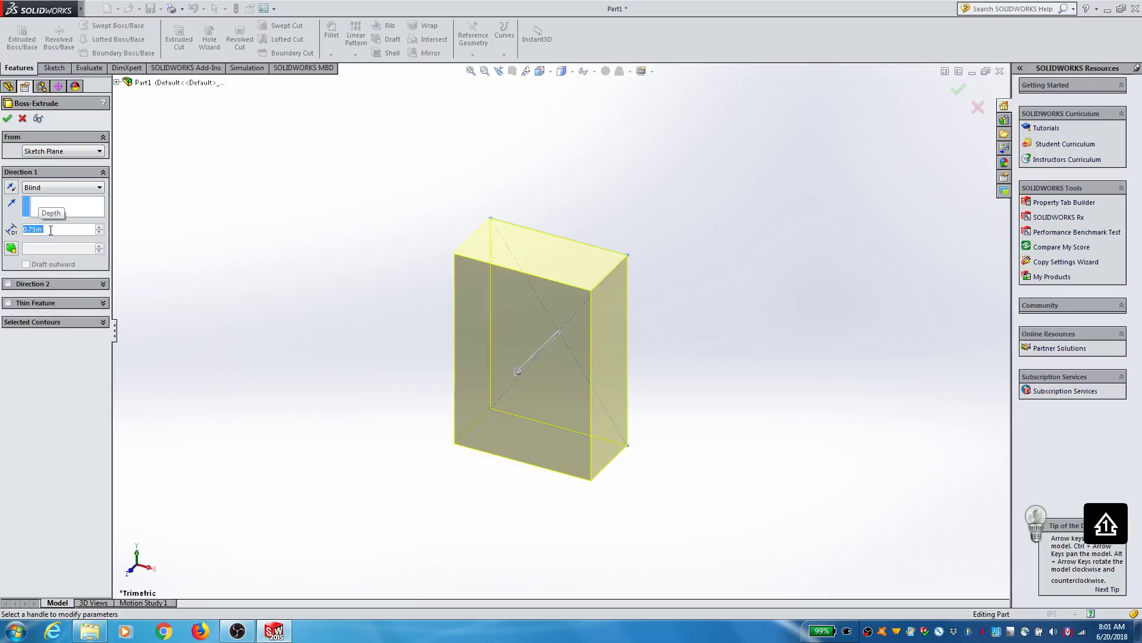
left_click(7, 118)
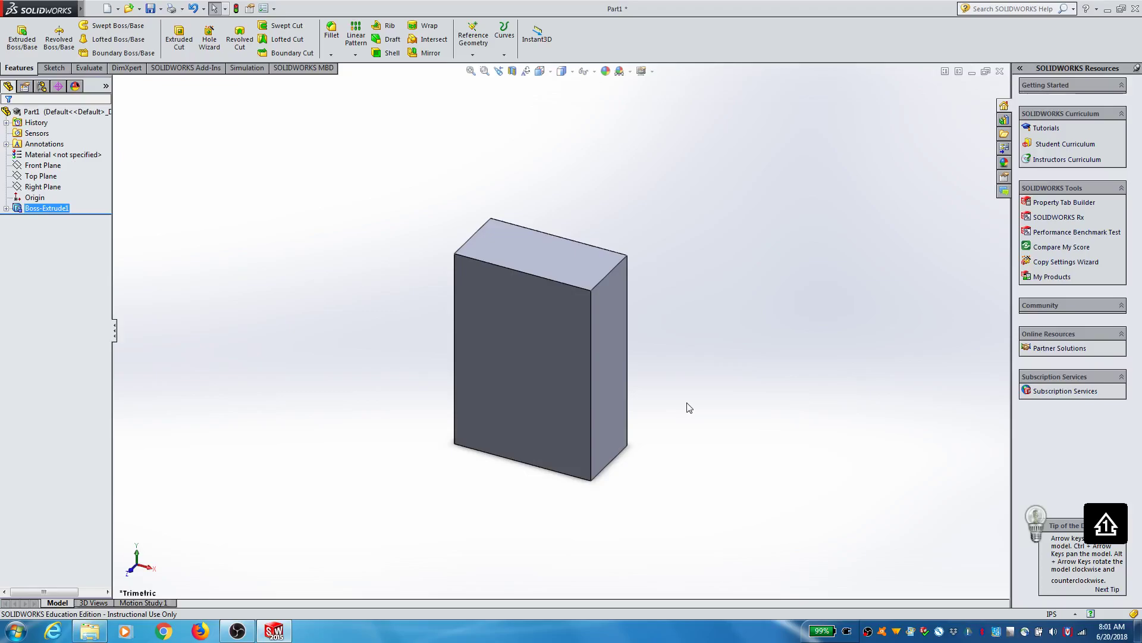
Step: Examine the extruded block up close, from farther away and from a different angle
scroll(688, 403, "up", 3)
scroll(687, 403, "down", 2)
scroll(482, 395, "up", 1)
scroll(482, 401, "down", 1)
scroll(462, 298, "up", 1)
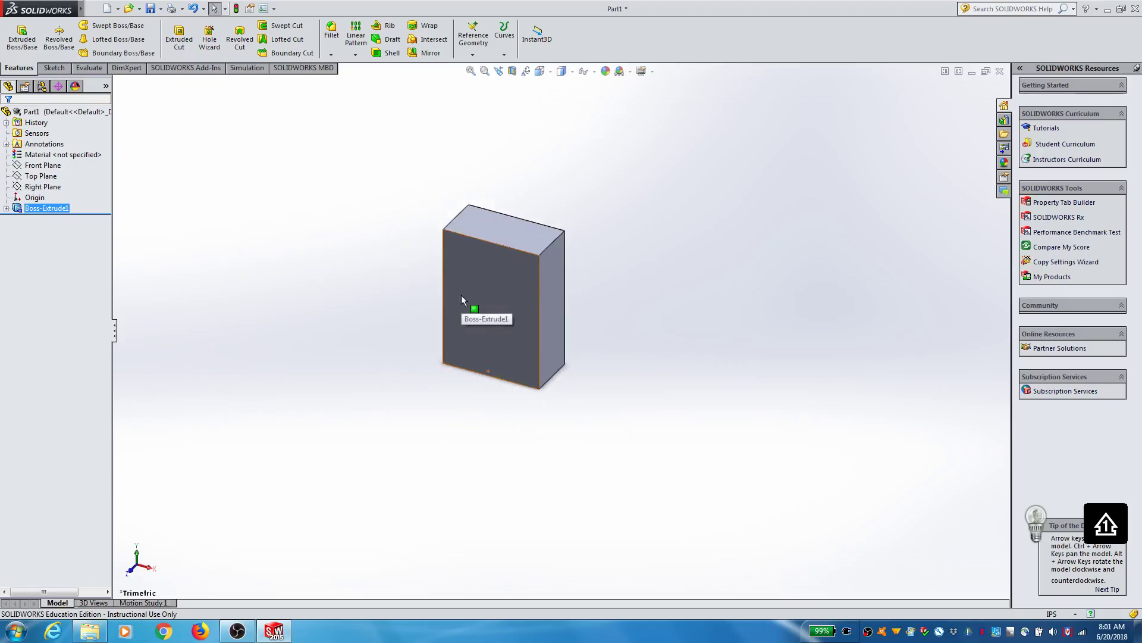
scroll(462, 297, "down", 1)
scroll(461, 298, "down", 1)
scroll(462, 299, "up", 1)
scroll(461, 299, "down", 2)
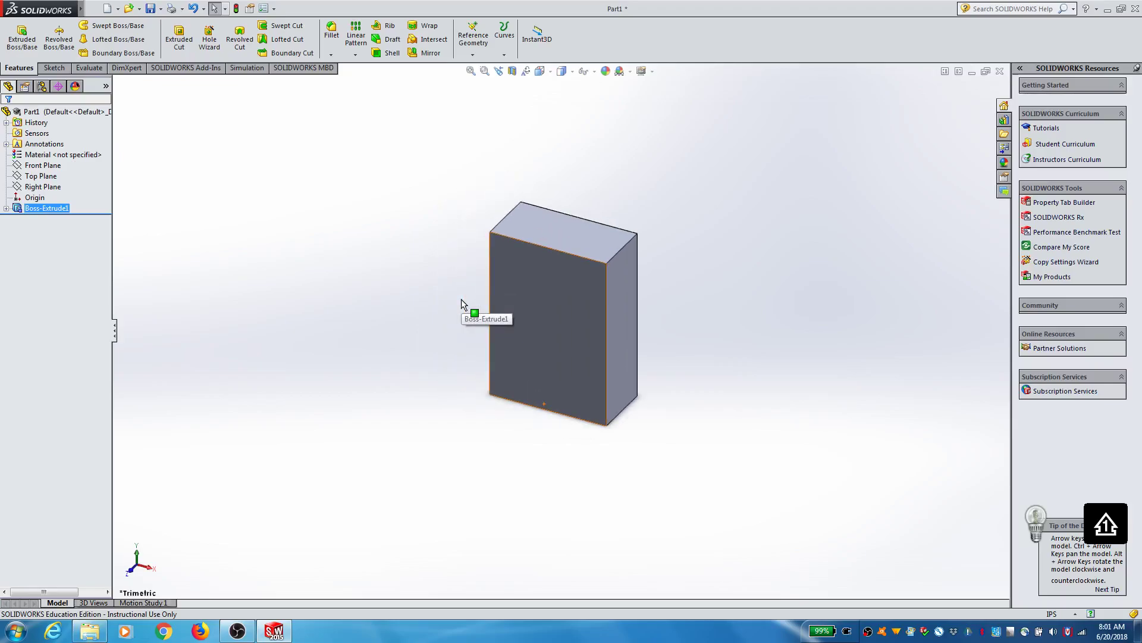
scroll(646, 311, "down", 1)
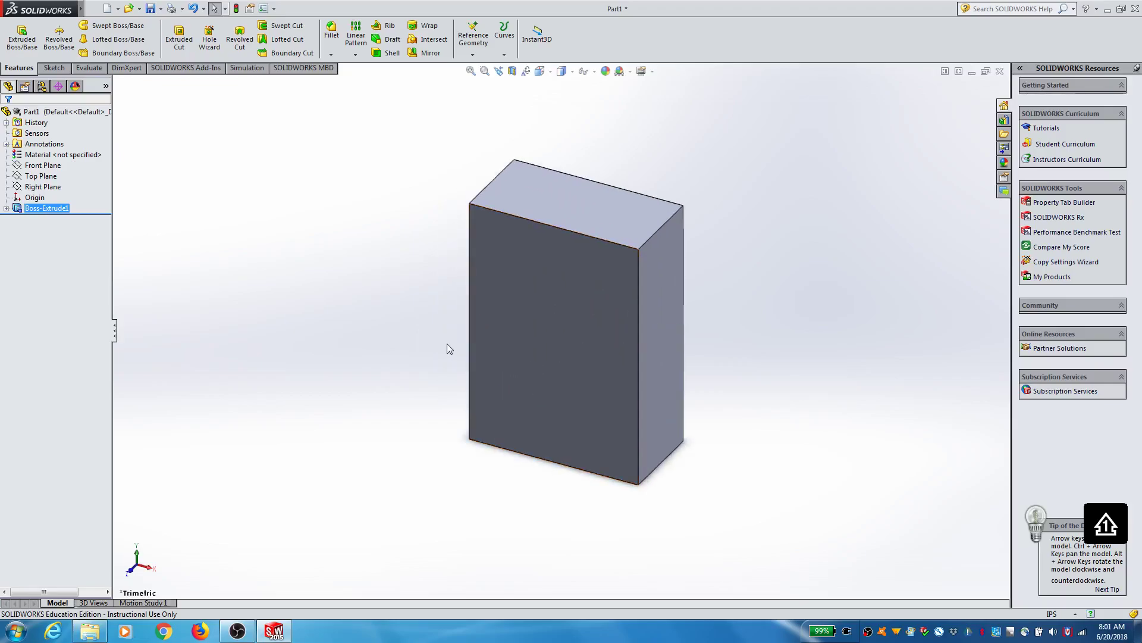
scroll(215, 358, "up", 2)
scroll(210, 359, "down", 1)
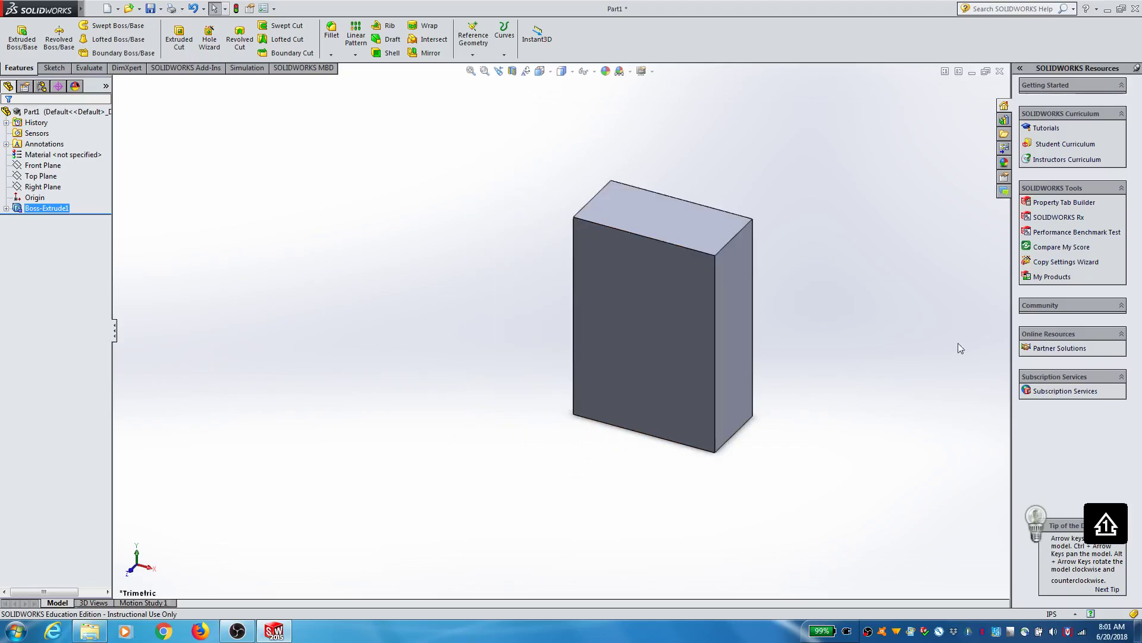
key("ctrl+Left")
key("ctrl+Left")
key("ctrl+Left")
key("ctrl+Up")
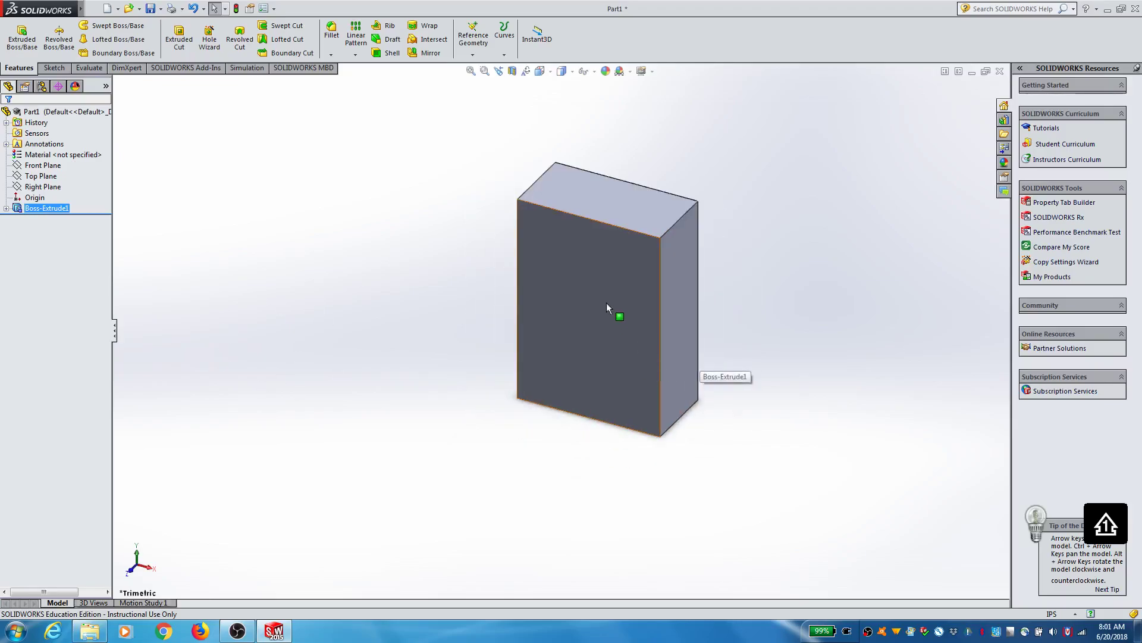
scroll(596, 298, "down", 2)
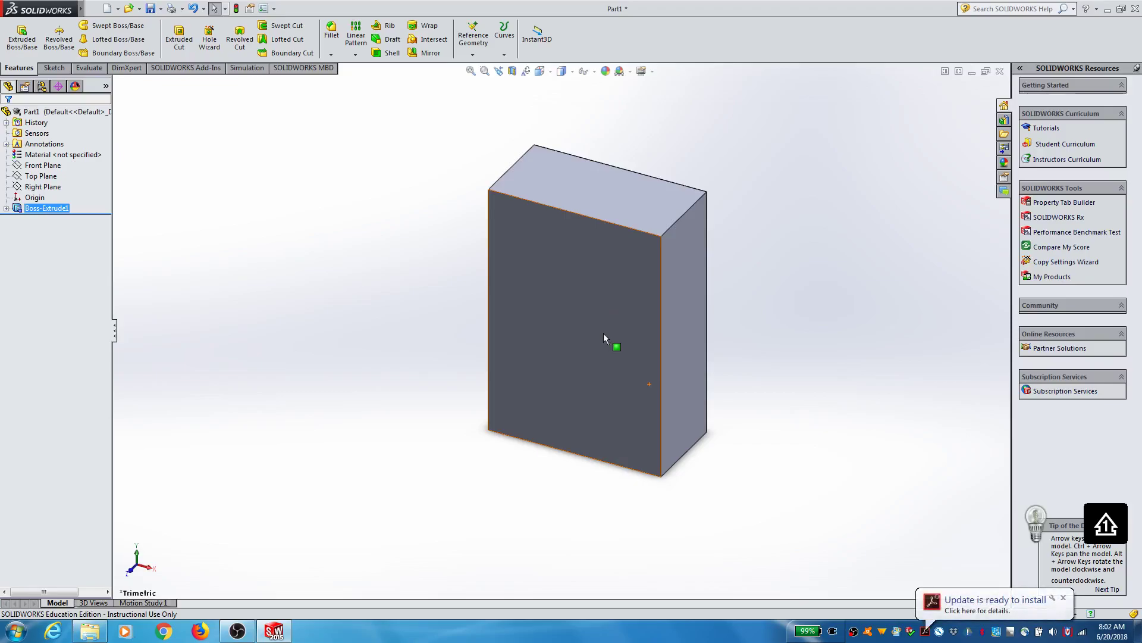
mouse_move(603, 334)
middle_mouse_down()
mouse_move(525, 330)
mouse_move(586, 314)
mouse_move(556, 247)
mouse_move(561, 358)
mouse_move(681, 339)
mouse_move(601, 420)
mouse_move(520, 323)
mouse_move(522, 385)
mouse_move(614, 387)
mouse_move(559, 359)
mouse_move(591, 413)
mouse_move(618, 421)
mouse_move(556, 365)
mouse_move(568, 388)
mouse_move(562, 356)
mouse_move(604, 315)
mouse_move(608, 334)
middle_mouse_up()
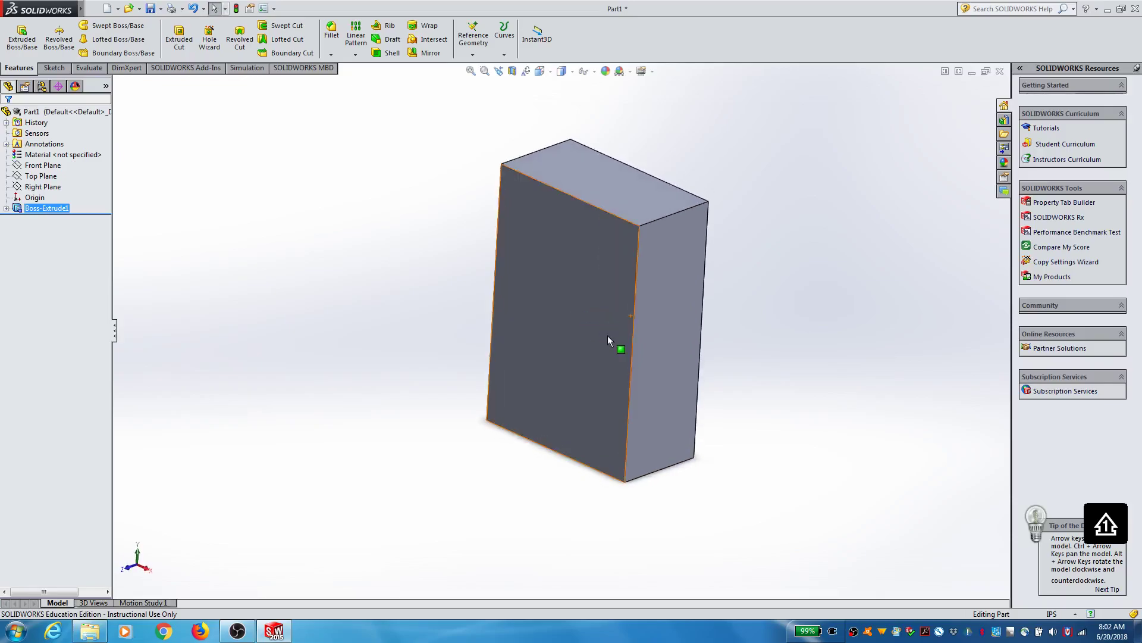
Step: Look through the commands available for the block's front and side faces, viewing it from slightly different angles
left_click(597, 332)
right_click(598, 328)
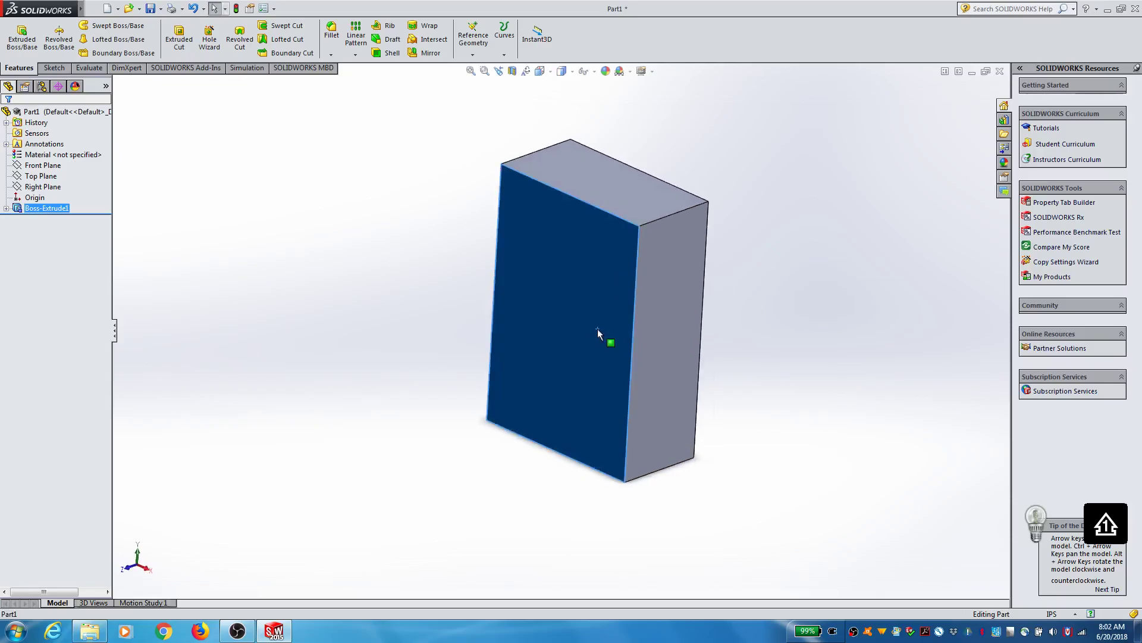
left_click(545, 325)
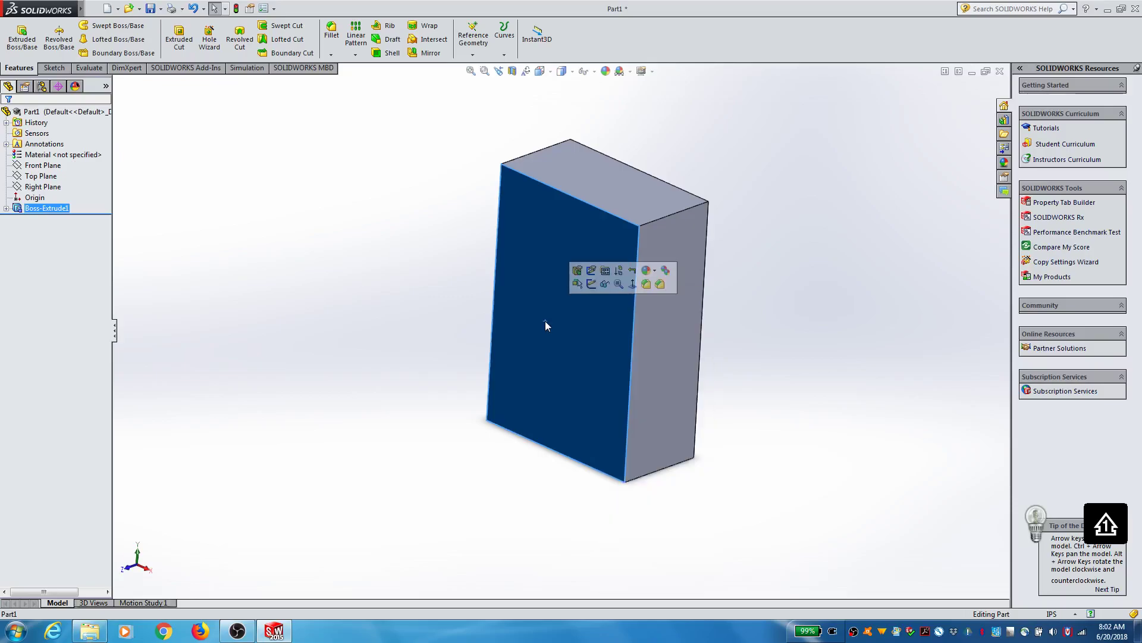
left_click(640, 379)
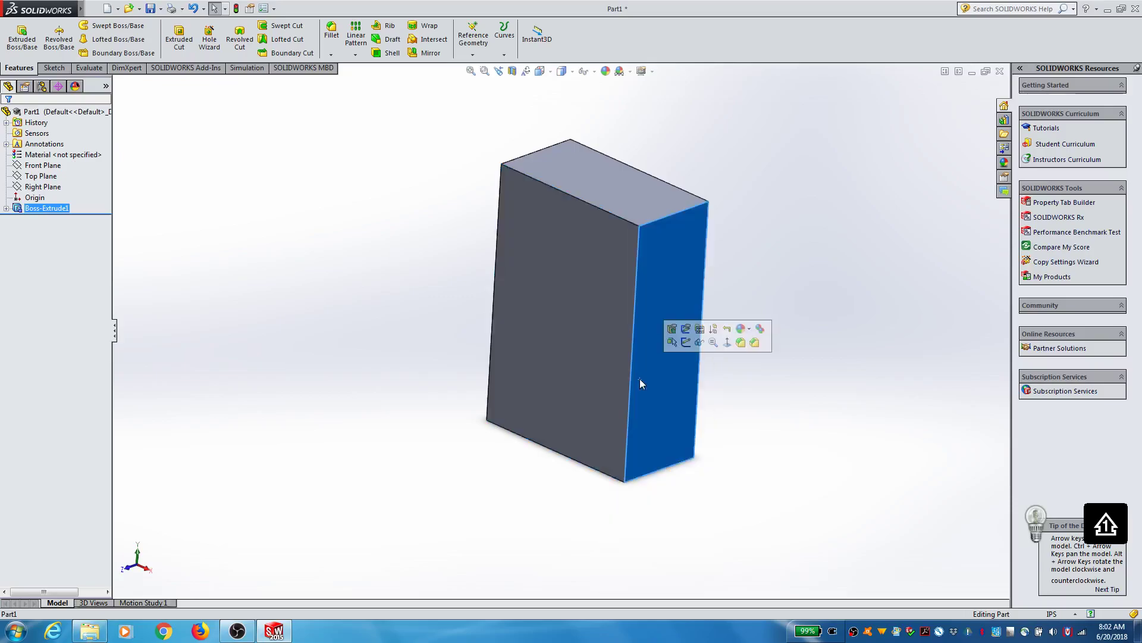
right_click(640, 378)
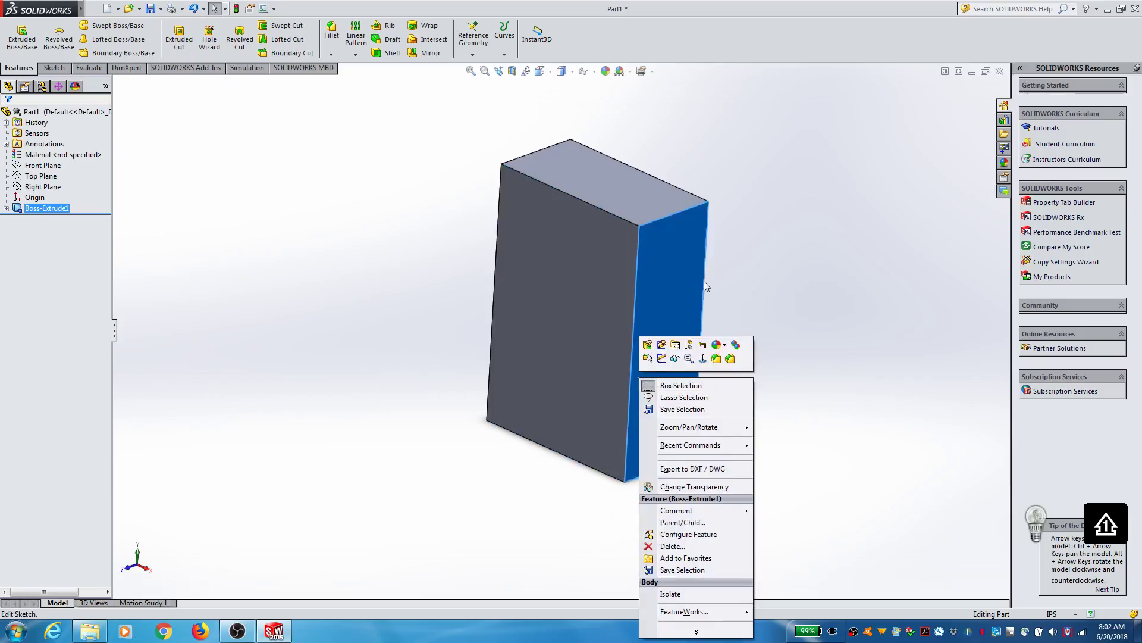
left_click(737, 263)
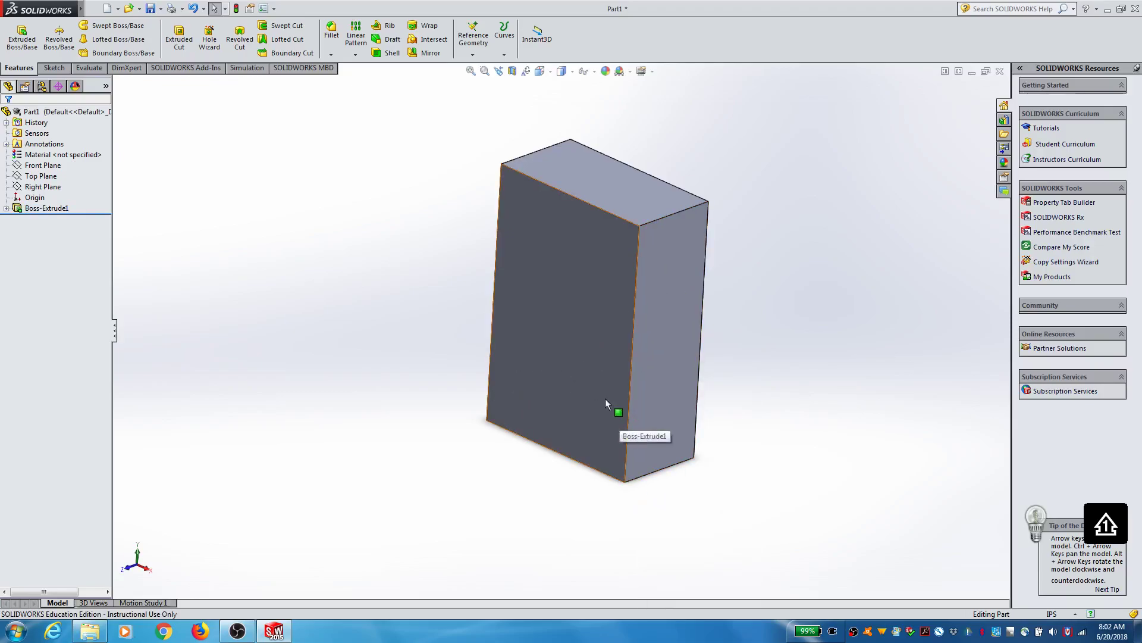
scroll(581, 375, "up", 2)
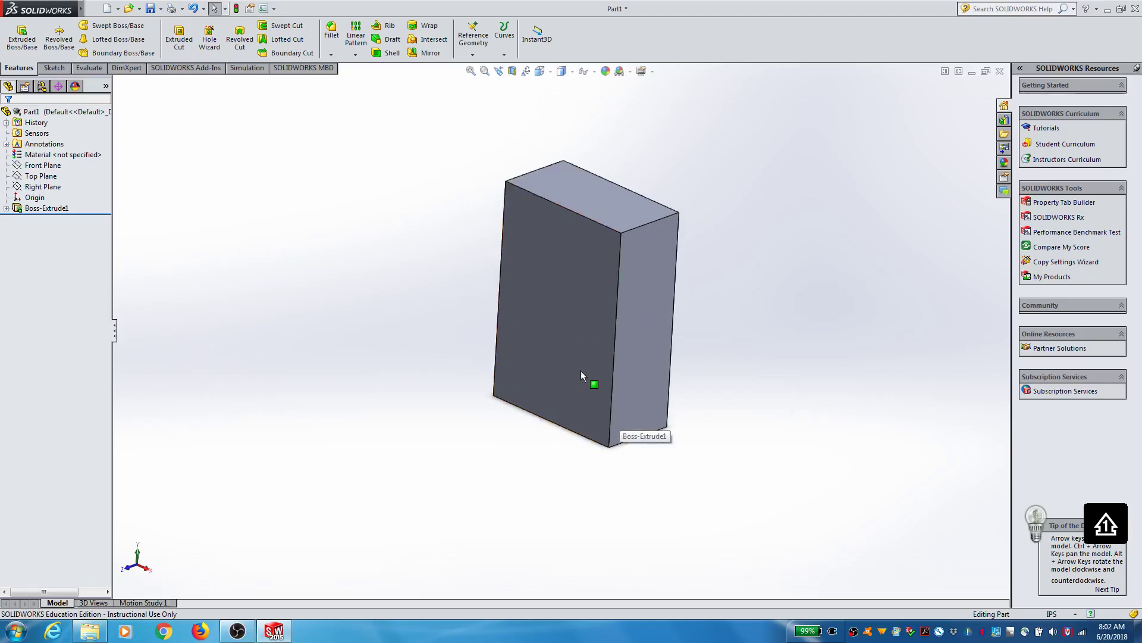
mouse_move(577, 316)
middle_mouse_down()
mouse_move(523, 317)
mouse_move(583, 301)
mouse_move(563, 328)
mouse_move(536, 298)
mouse_move(586, 311)
mouse_move(606, 293)
mouse_move(584, 318)
middle_mouse_up()
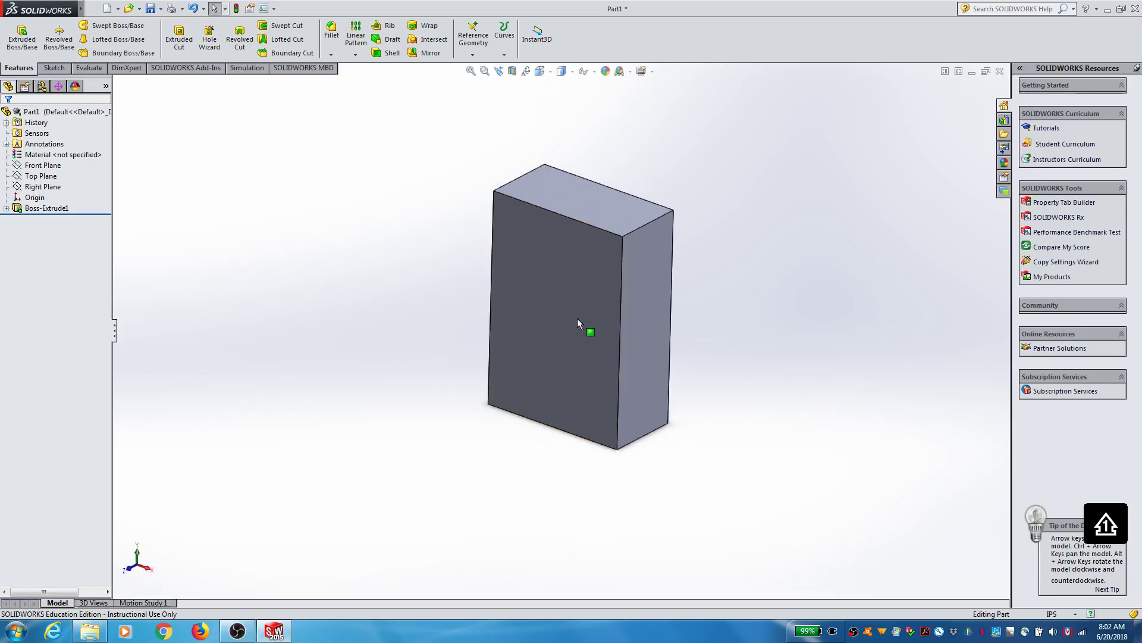
mouse_move(577, 319)
middle_mouse_down()
mouse_move(551, 316)
mouse_move(558, 295)
mouse_move(684, 266)
mouse_move(632, 326)
mouse_move(559, 313)
mouse_move(569, 322)
middle_mouse_up()
left_click(560, 322)
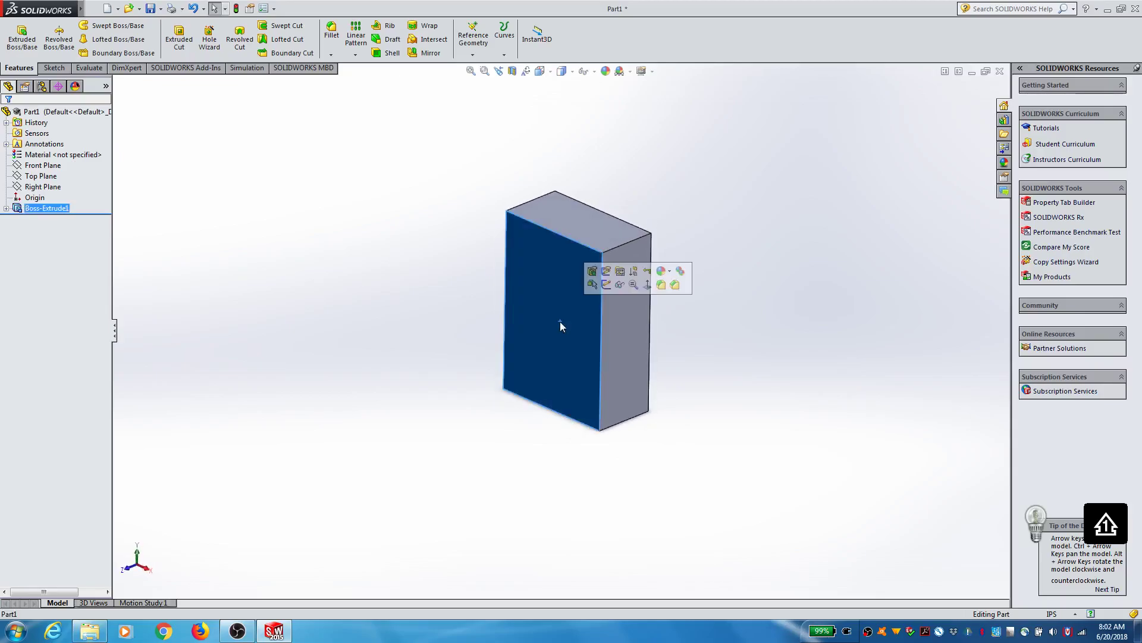
right_click(560, 323)
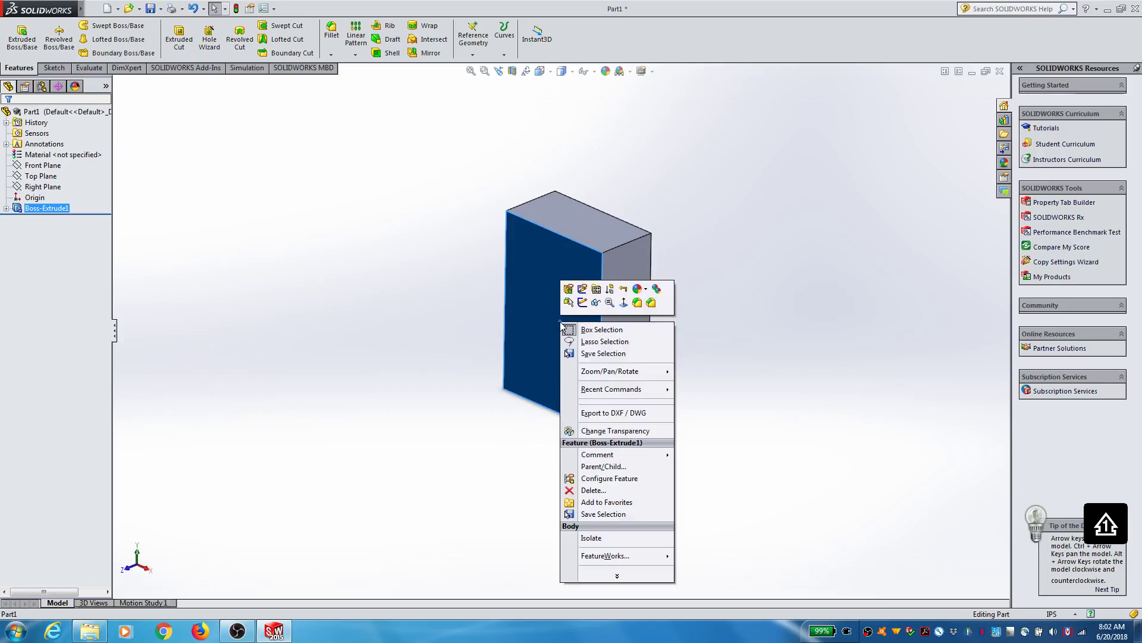
left_click(740, 282)
scroll(619, 302, "down", 1)
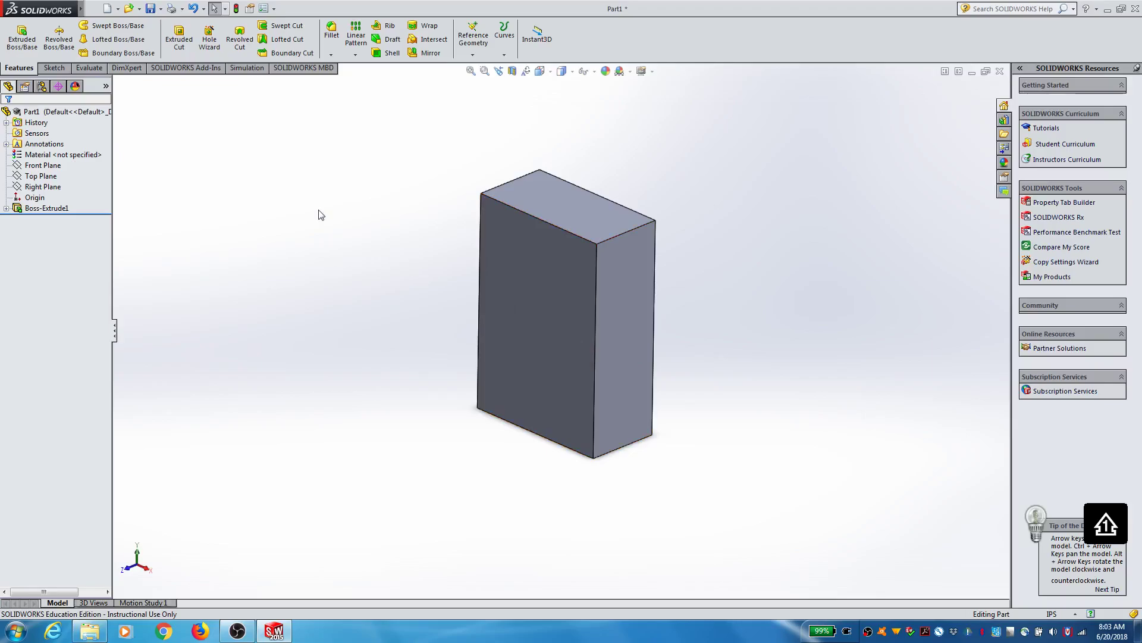
Step: Start a sketch on the block's top face
left_click(55, 68)
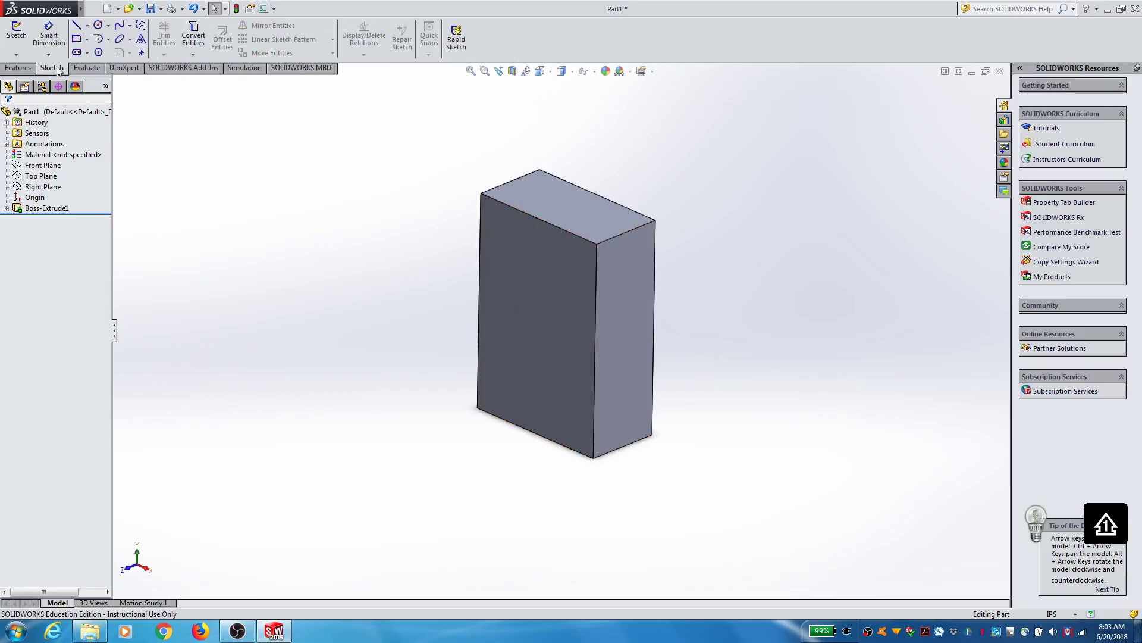
left_click(18, 36)
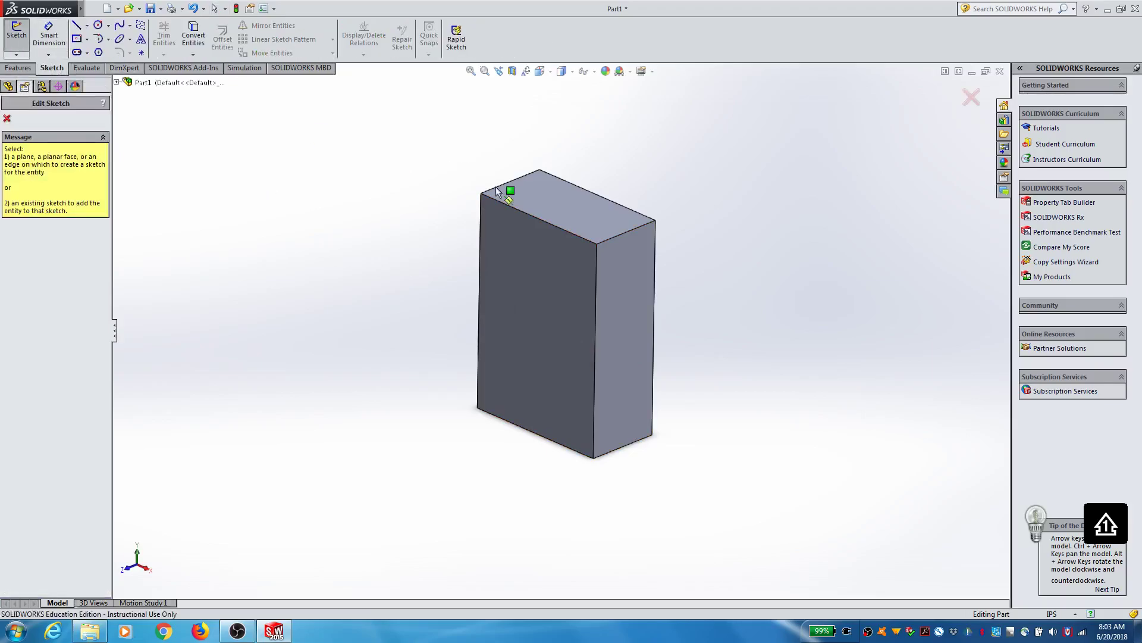
left_click(558, 210)
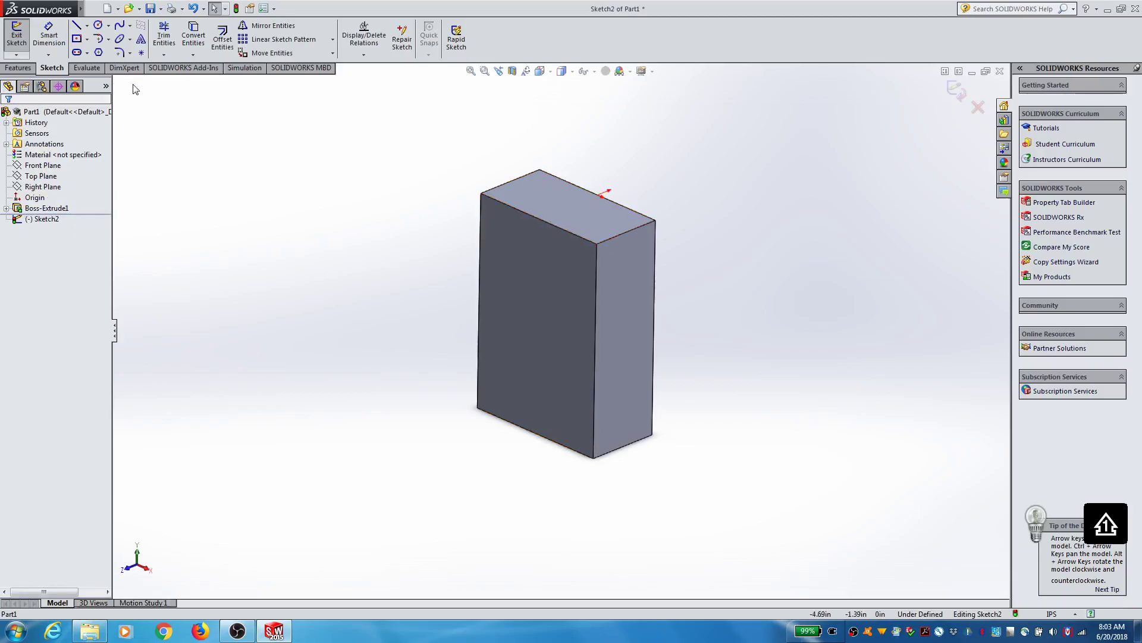
left_click(78, 40)
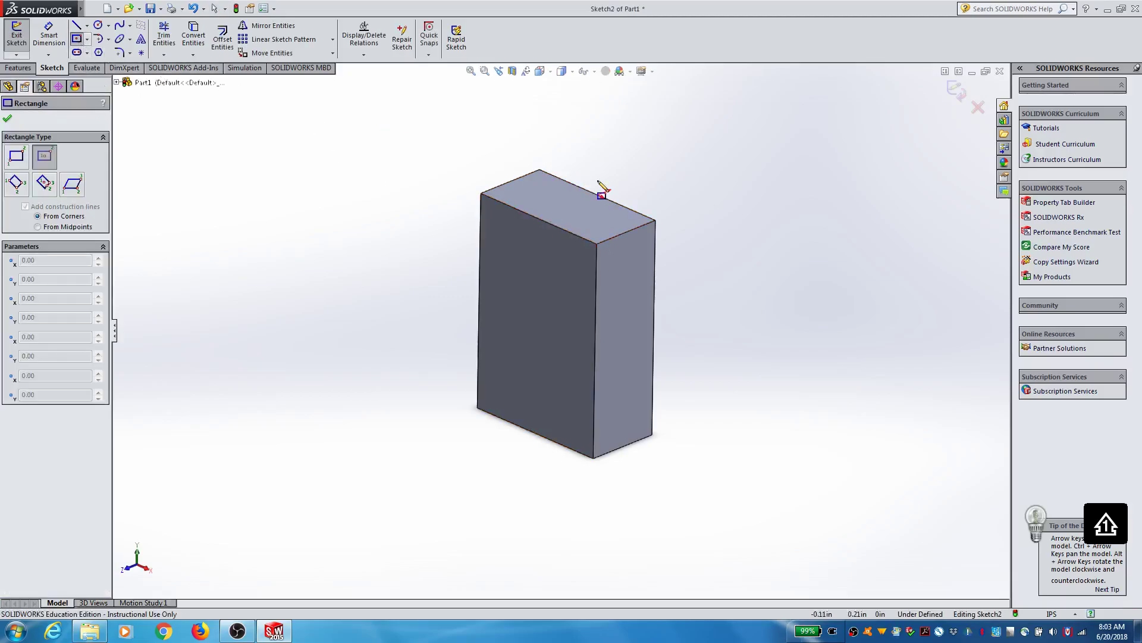
left_click(656, 222)
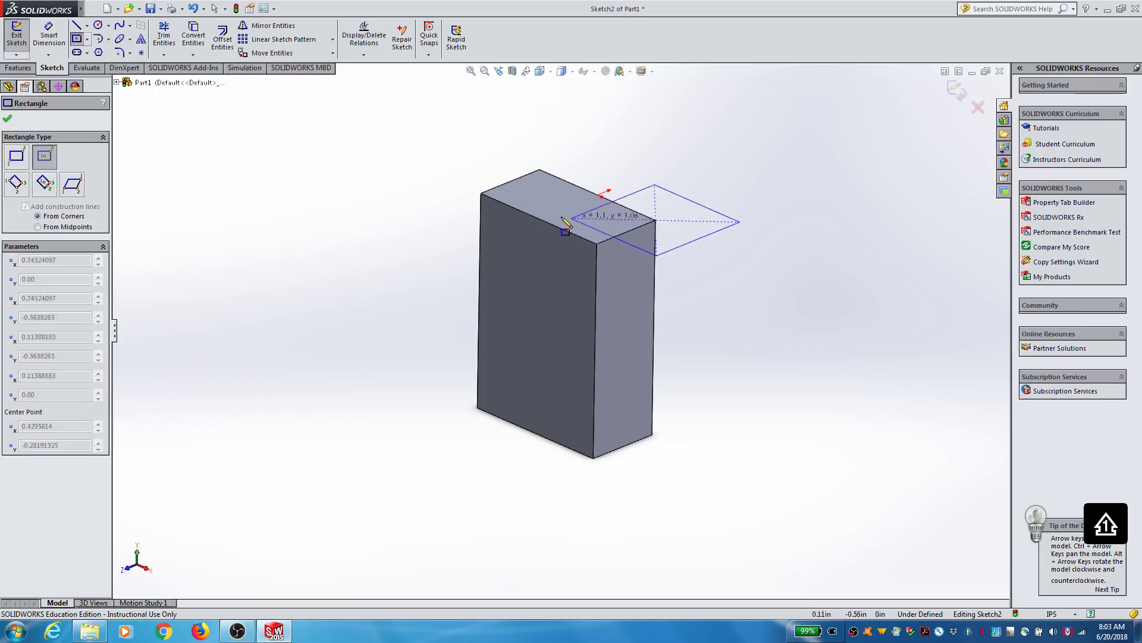
key("Escape")
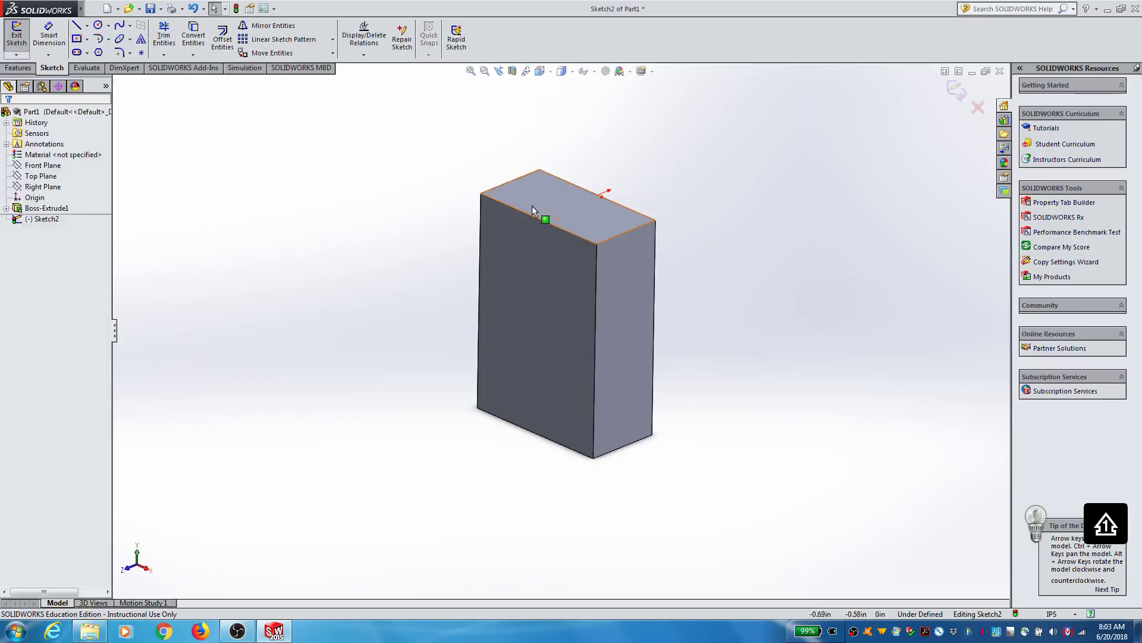
Step: Sketch a corner rectangle, about 0.75 by 0.75 in, from the top face's back right corner to its front edge's midpoint, and exit the sketch
left_click(88, 40)
left_click(82, 53)
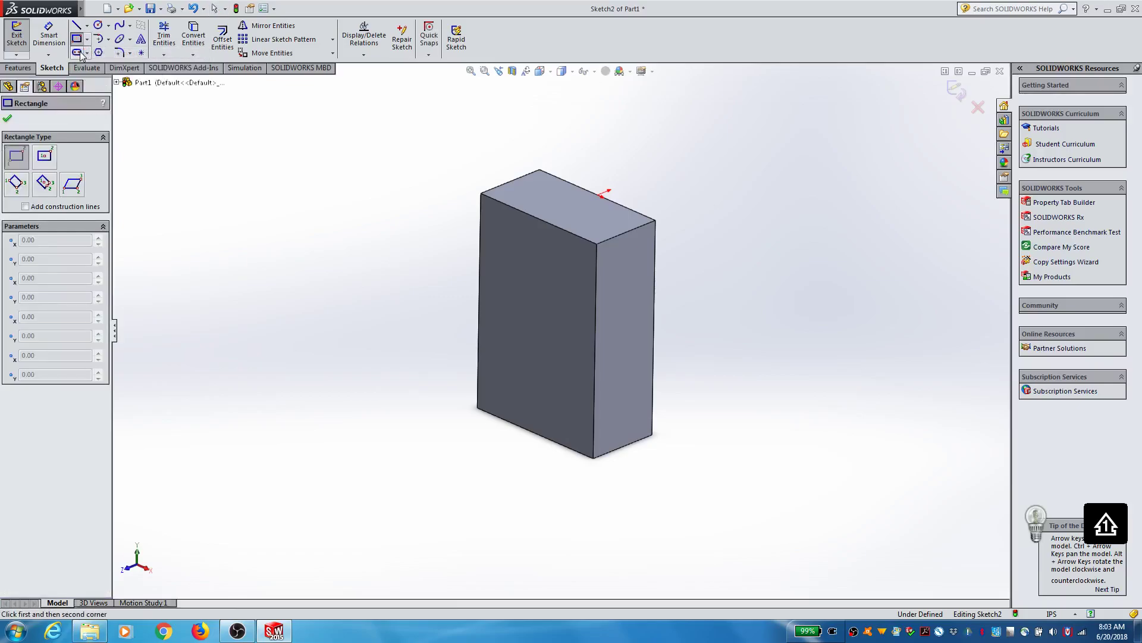
left_click(656, 221)
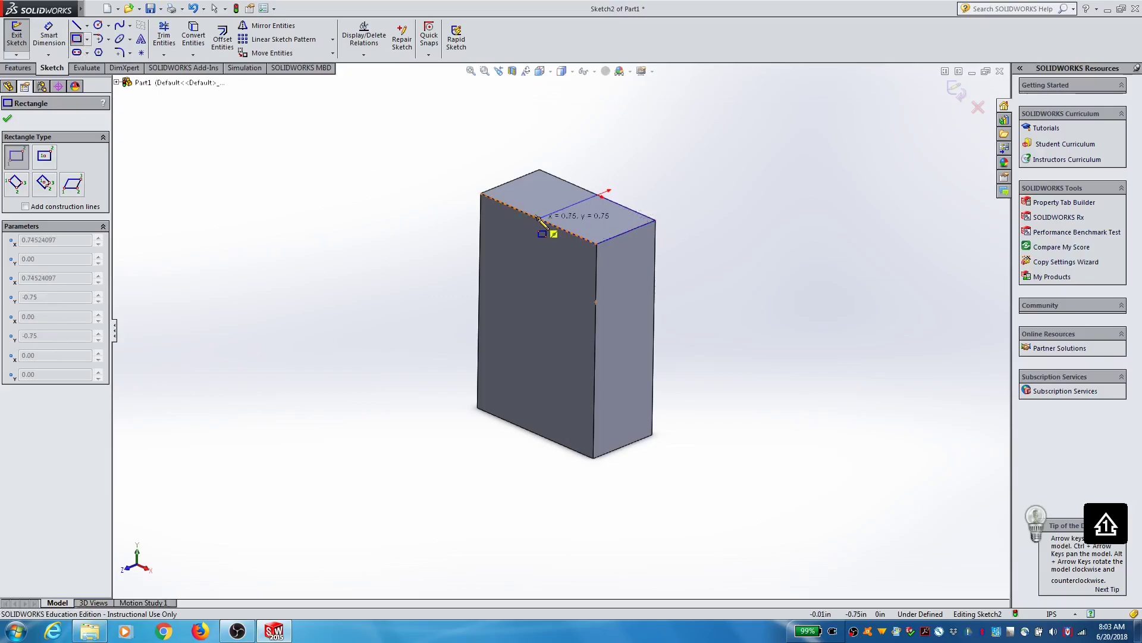
left_click(539, 219)
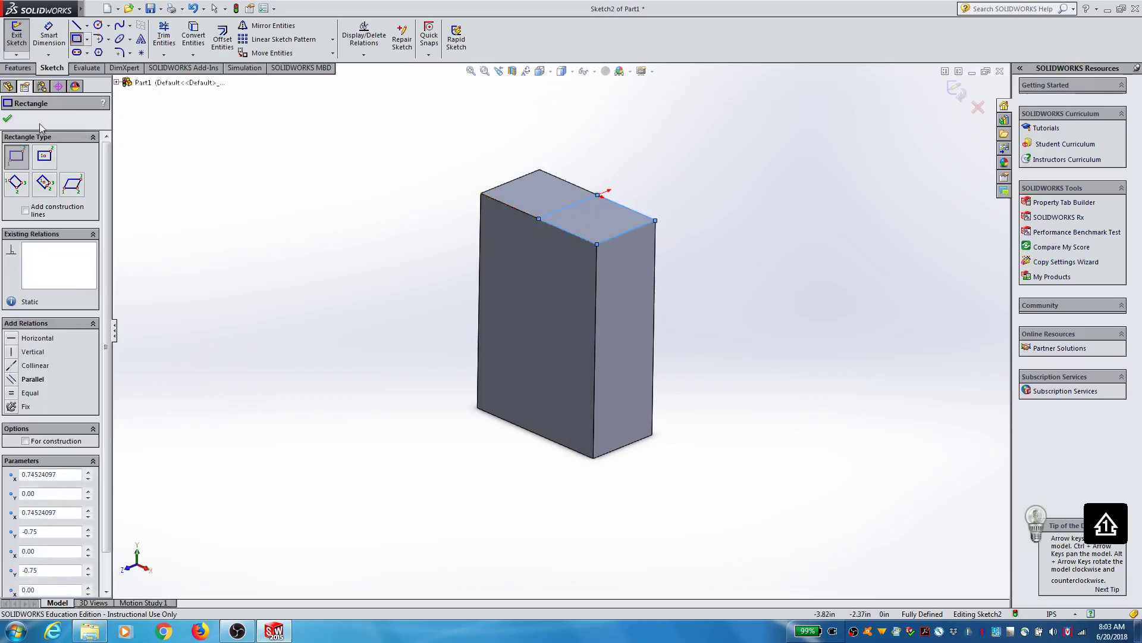
left_click(7, 120)
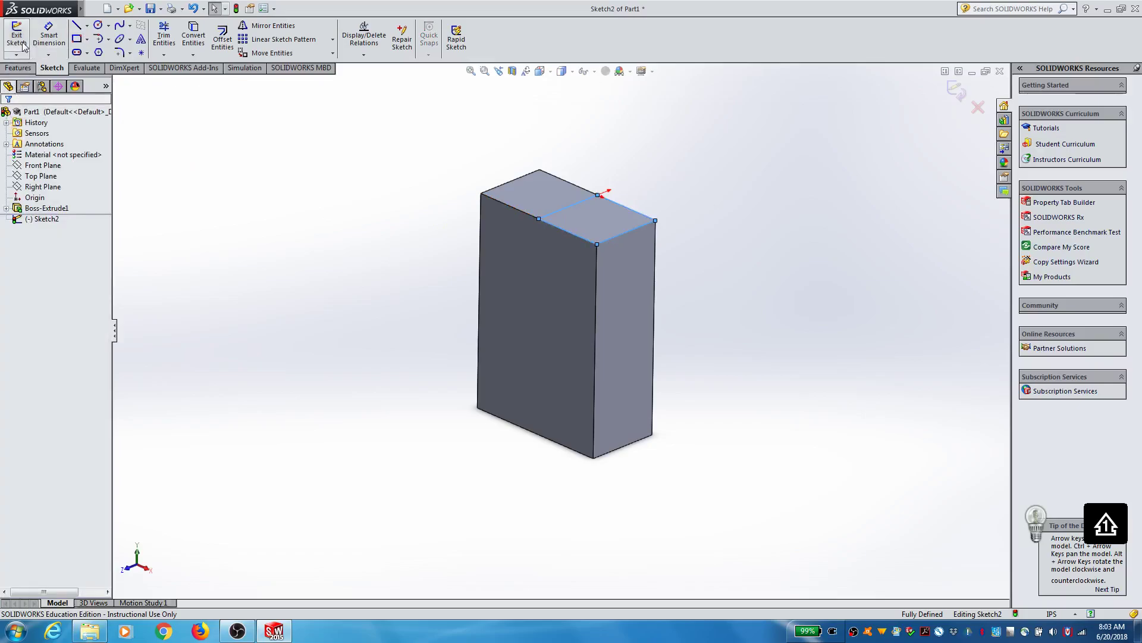
left_click(17, 37)
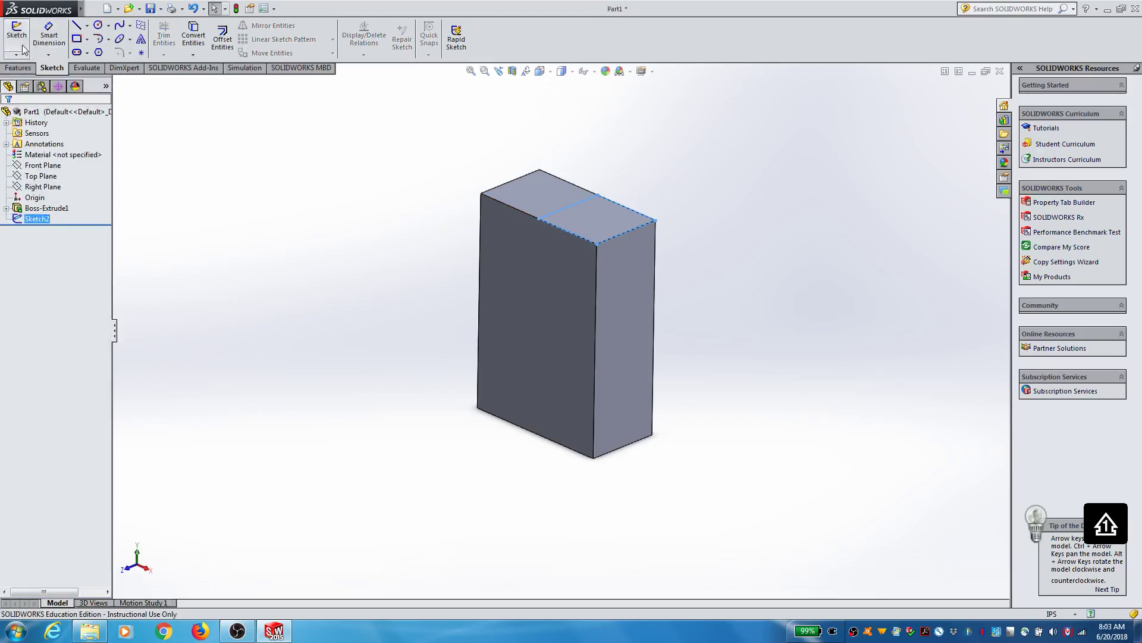
Step: Start an extruded cut from the rectangle sketched on the top face
left_click(17, 68)
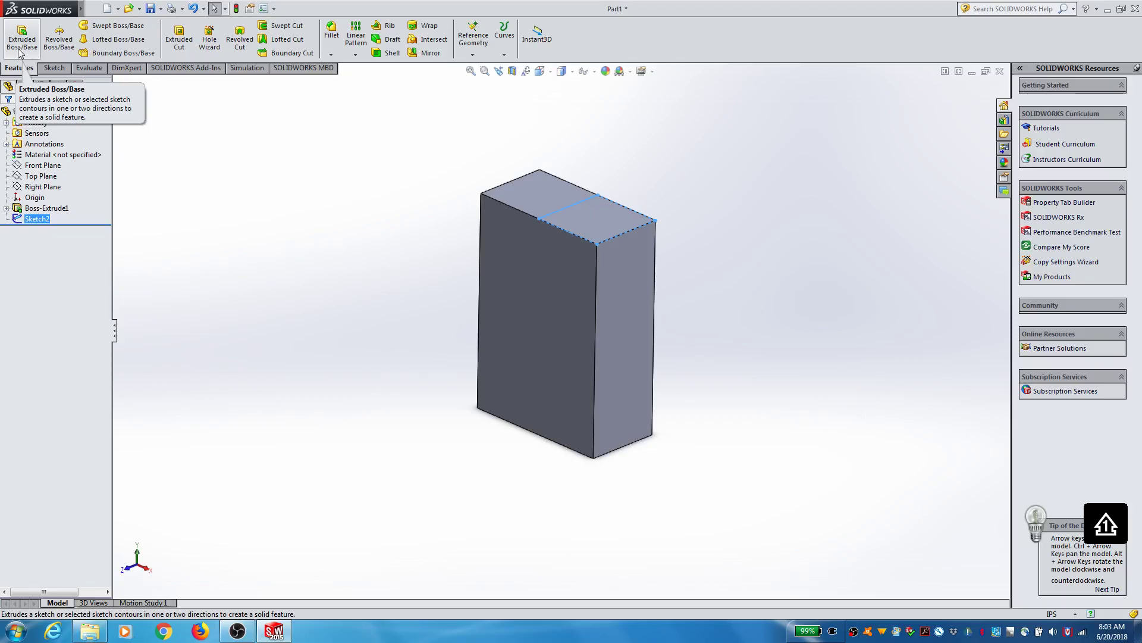
left_click(180, 53)
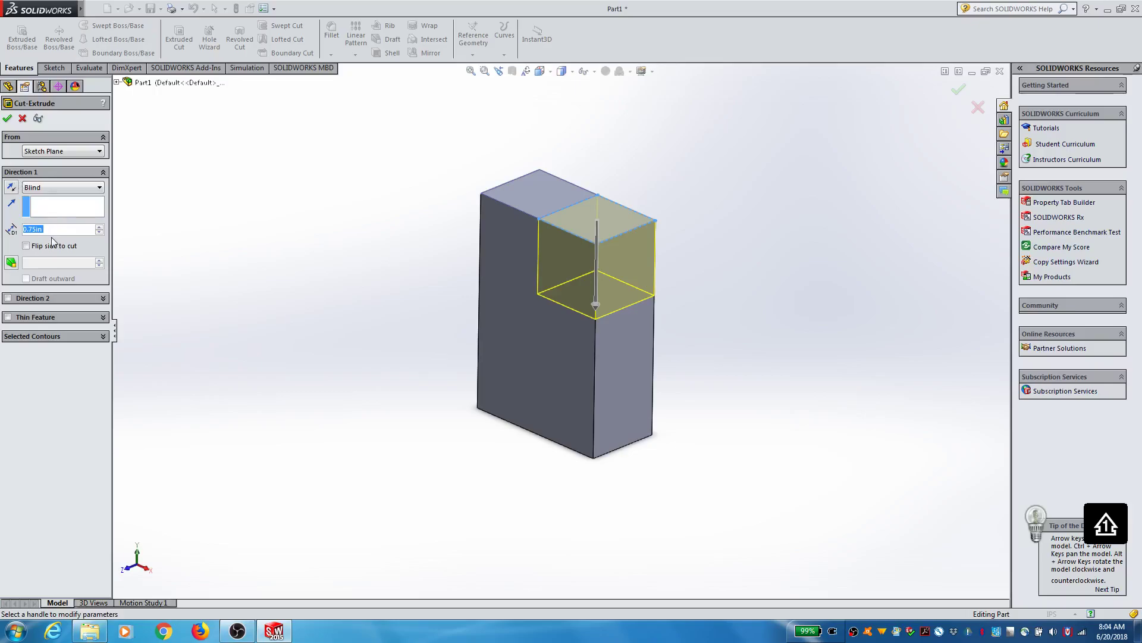
Step: Try cut depths of 0.1 in and 1.5 in for the rectangle
type("0.1")
key("Return")
key("BackSpace")
type("1.5")
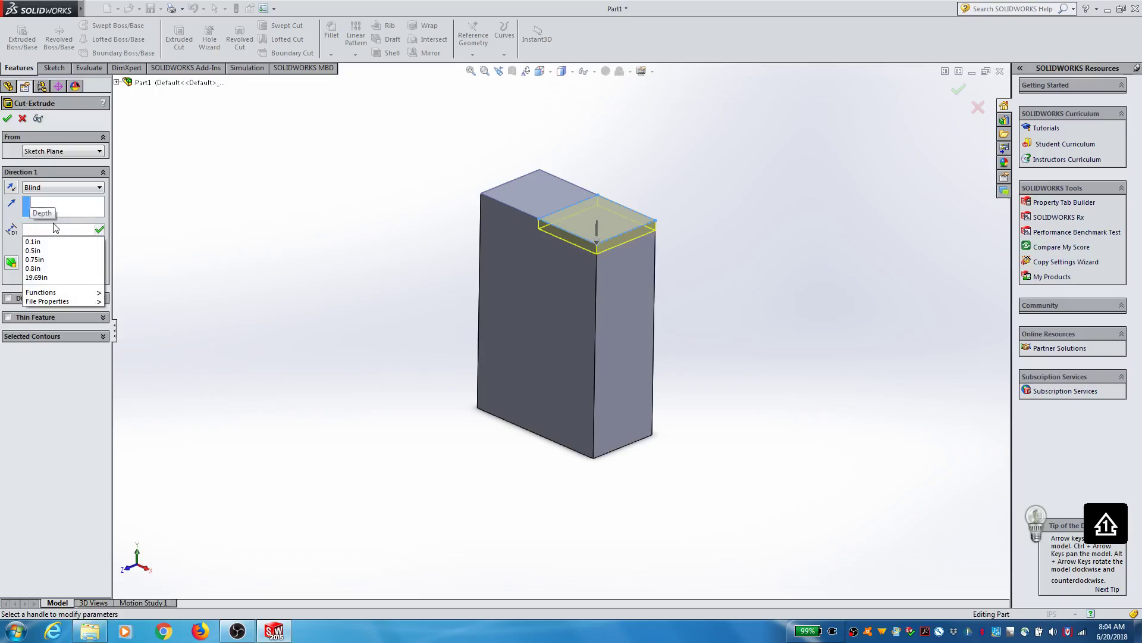
key("Return")
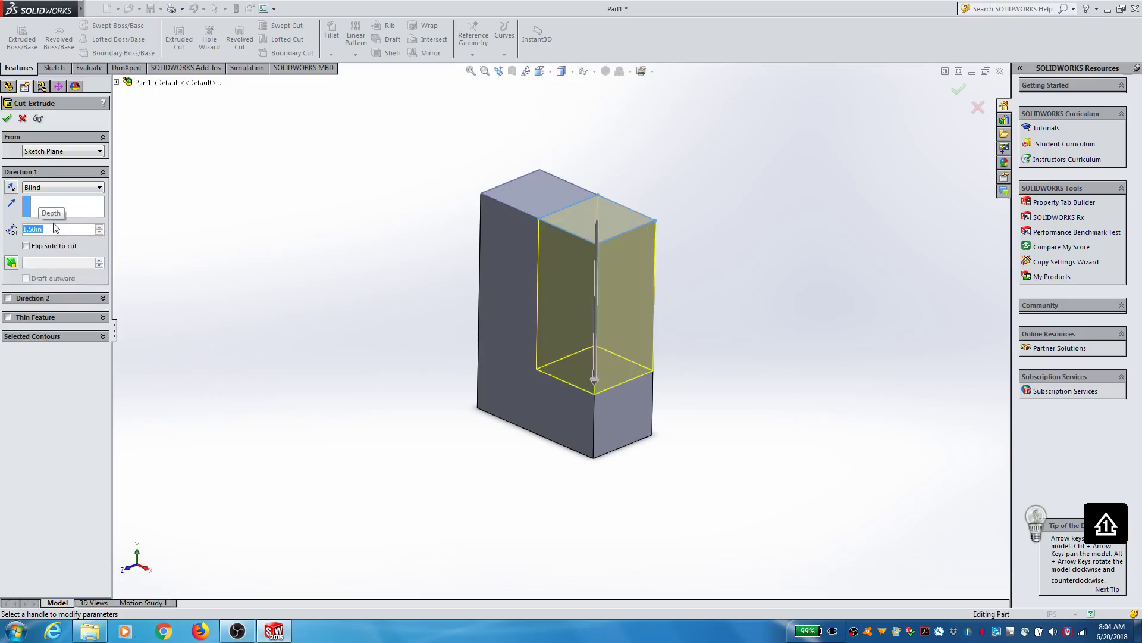
Step: Set the blind cut depth to 0.75 in and finish the cut
type("0.75")
key("Return")
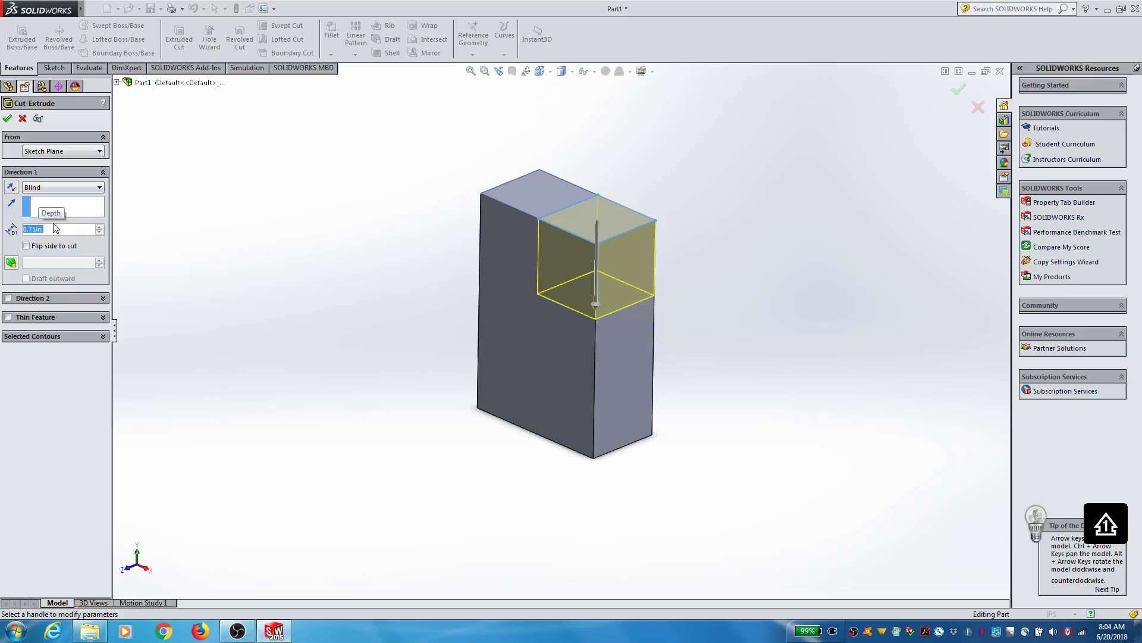
left_click(7, 118)
Step: On the front face, sketch a corner rectangle from the lower left corner to the notch's inner corner, and exit the sketch
middle_click_drag(416, 421, 441, 413)
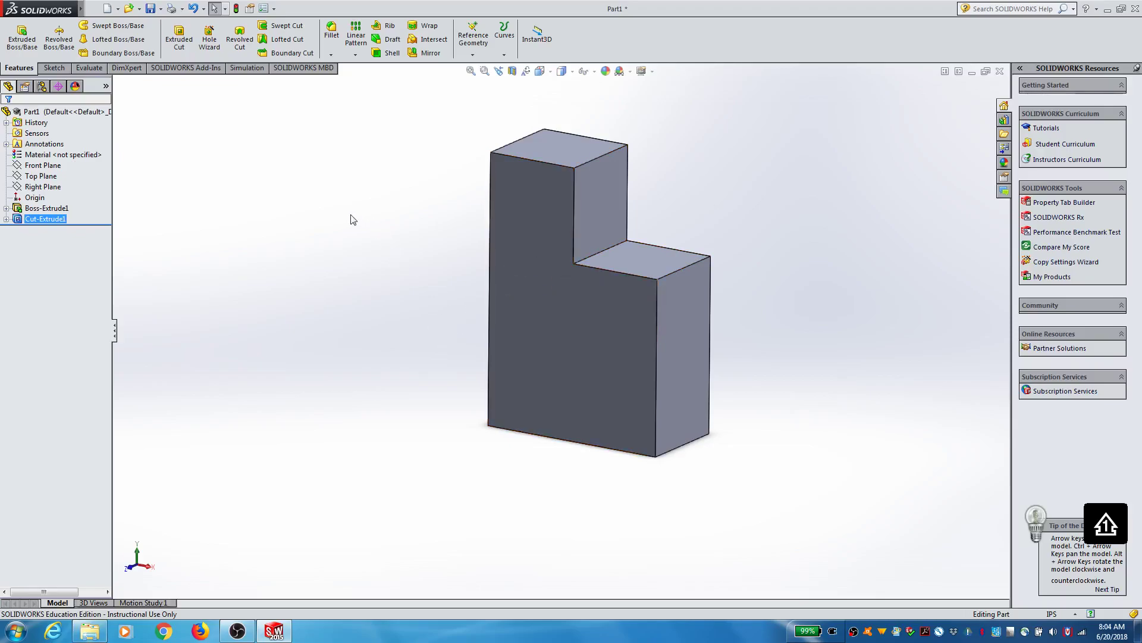
left_click(54, 68)
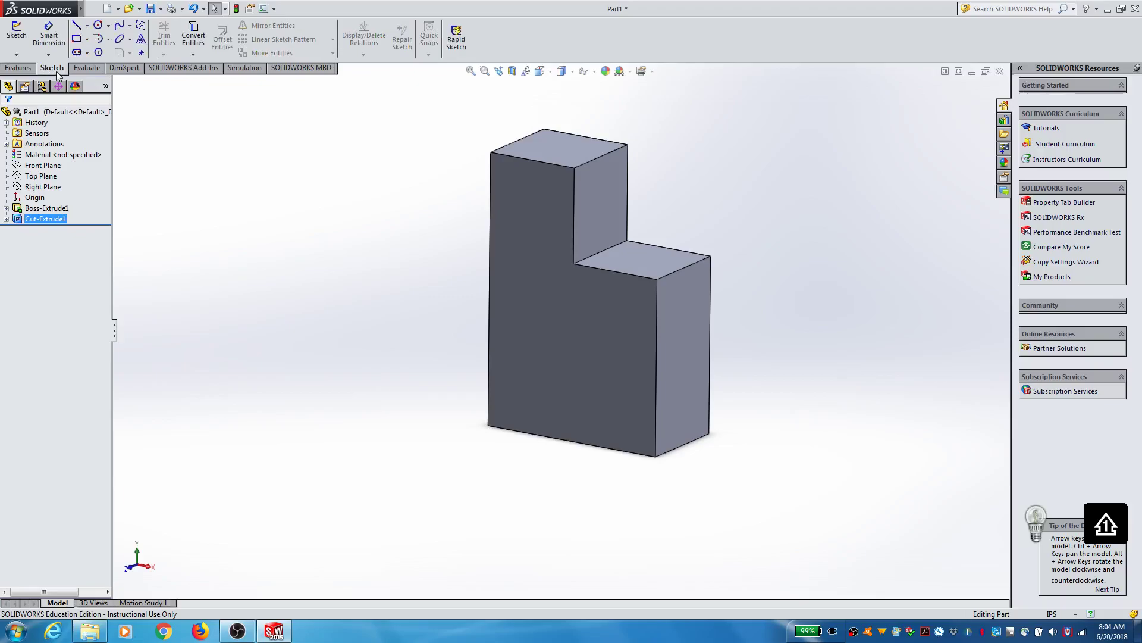
left_click(28, 50)
left_click(522, 399)
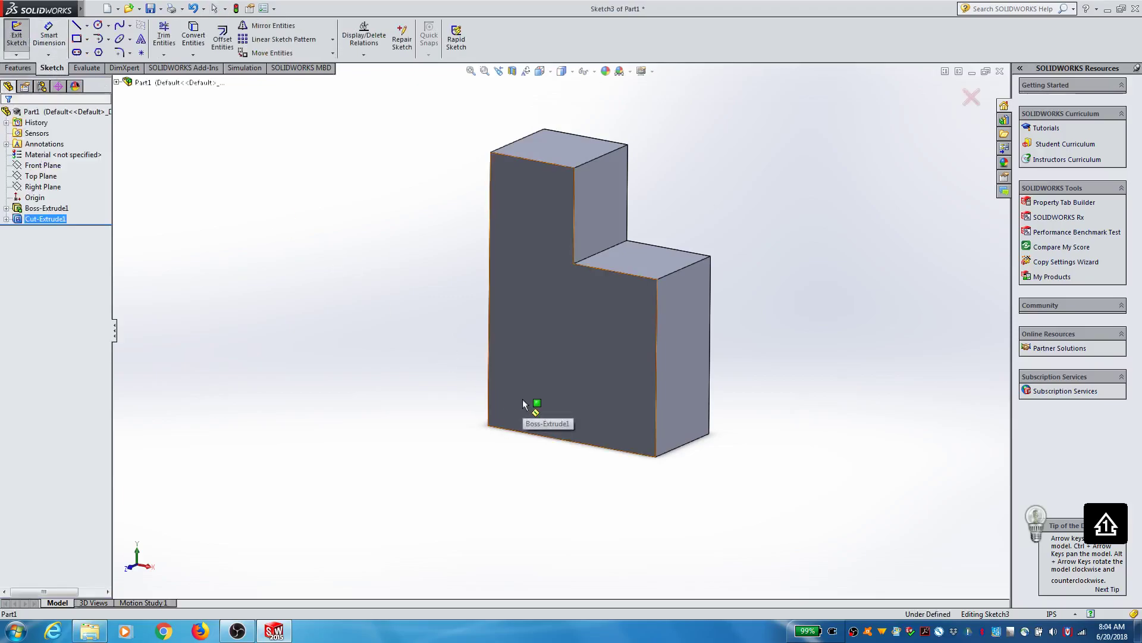
left_click(76, 39)
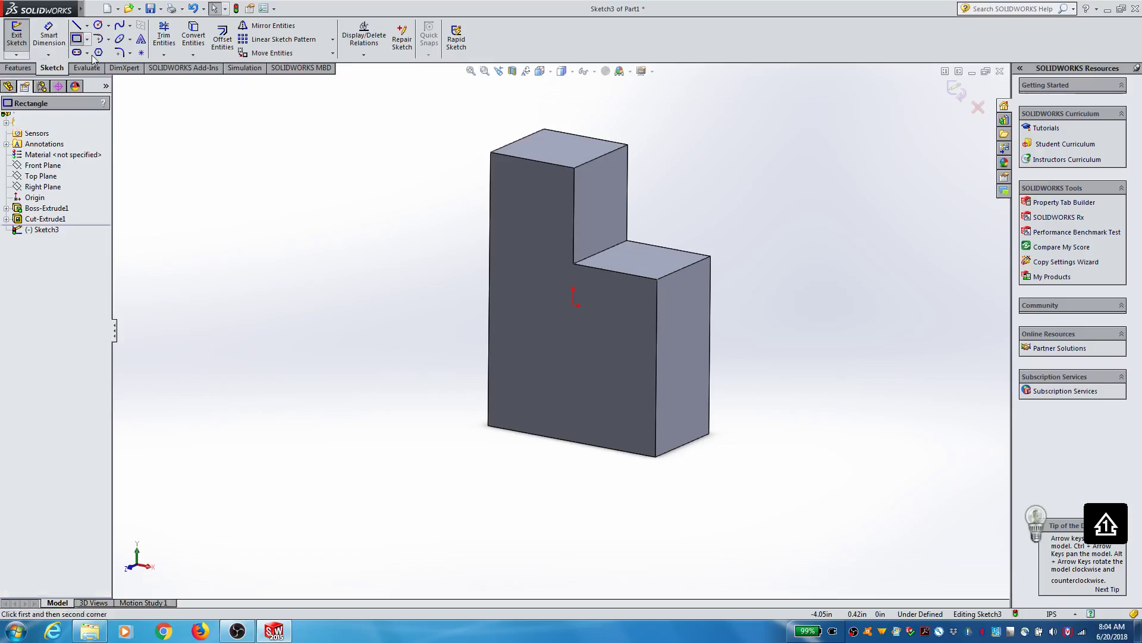
left_click(489, 426)
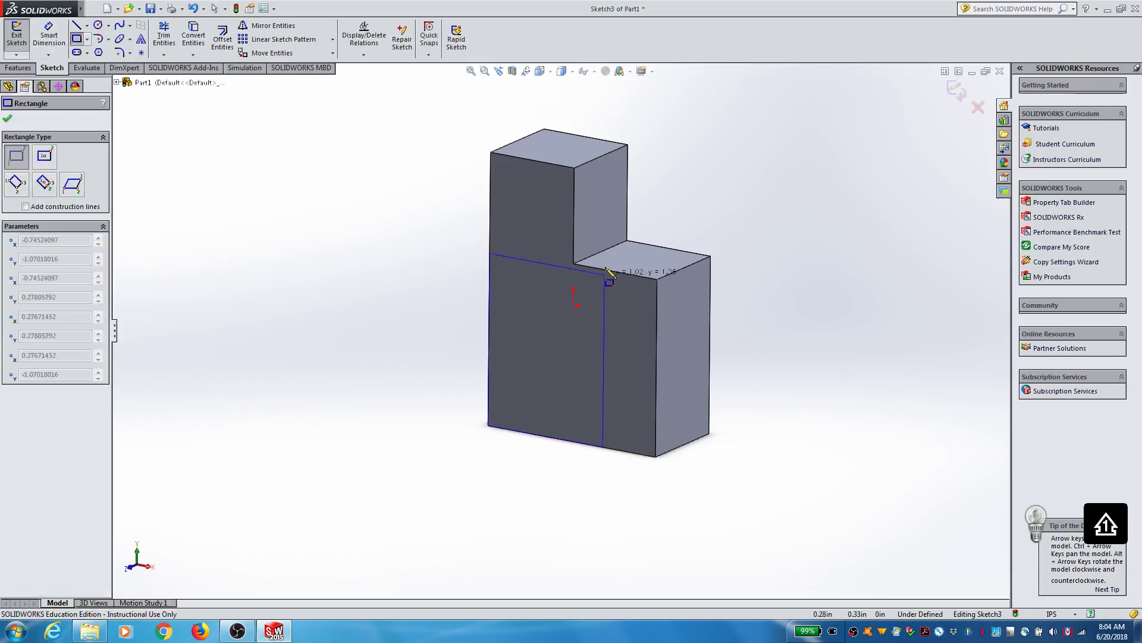
left_click(573, 263)
left_click(5, 119)
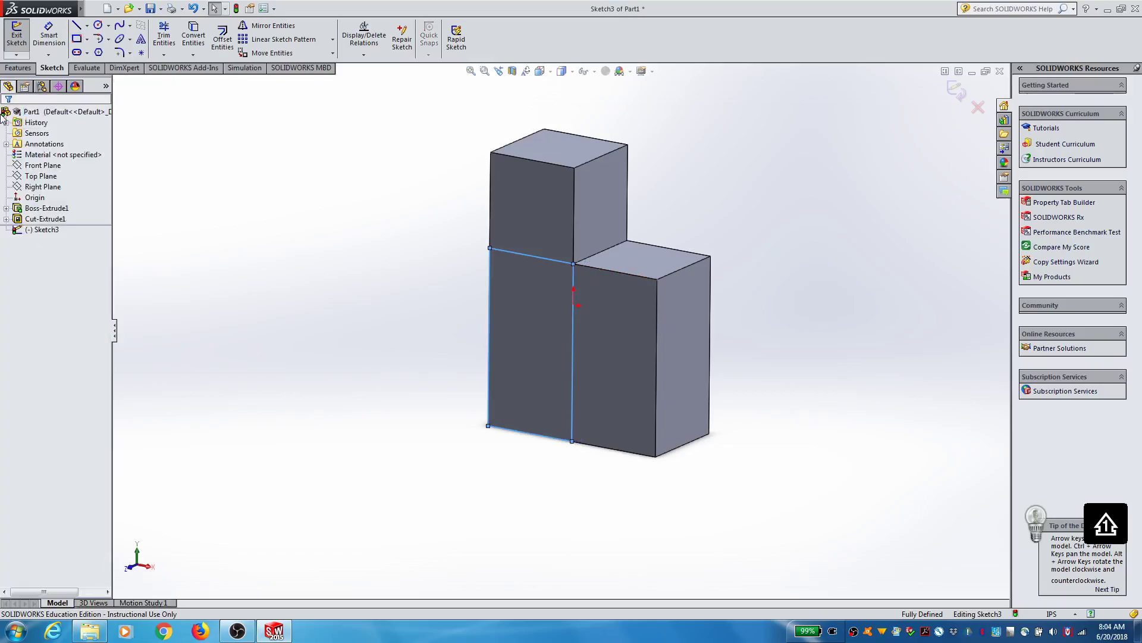
left_click(16, 34)
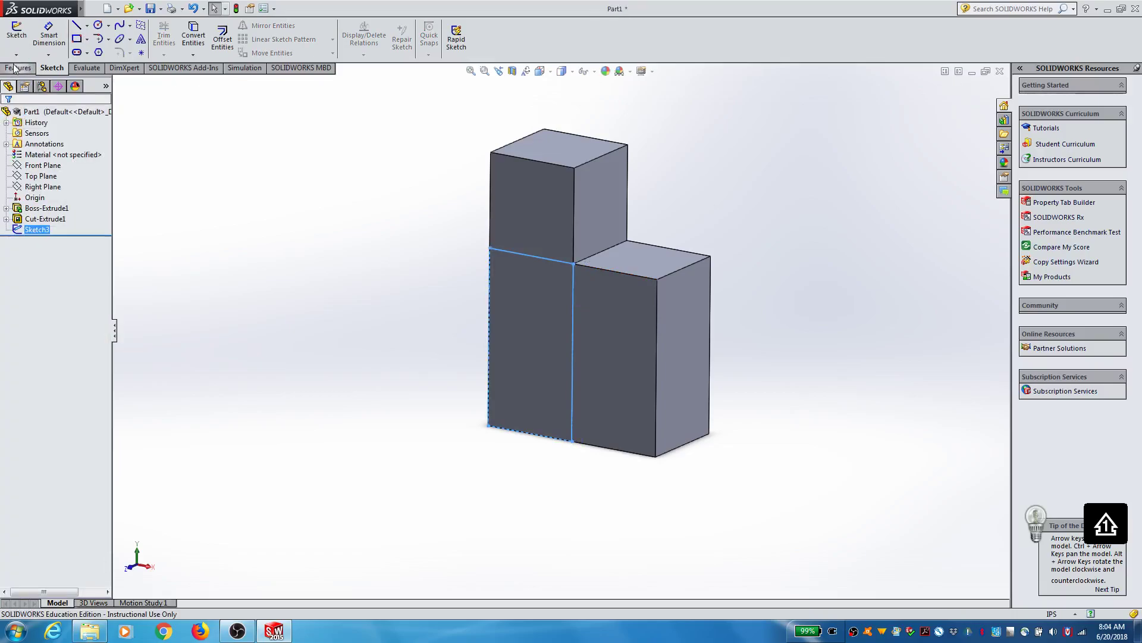
Step: Extrude the front-face rectangle 0.75 in outward as a boss merged with the block
left_click(17, 68)
left_click(23, 42)
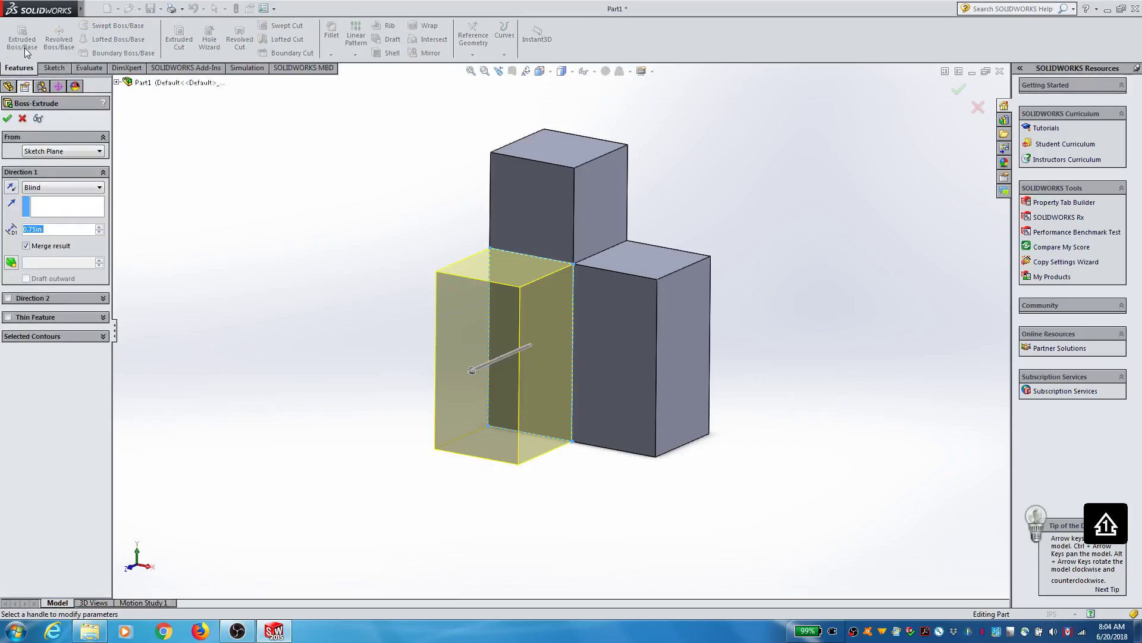
left_click(7, 118)
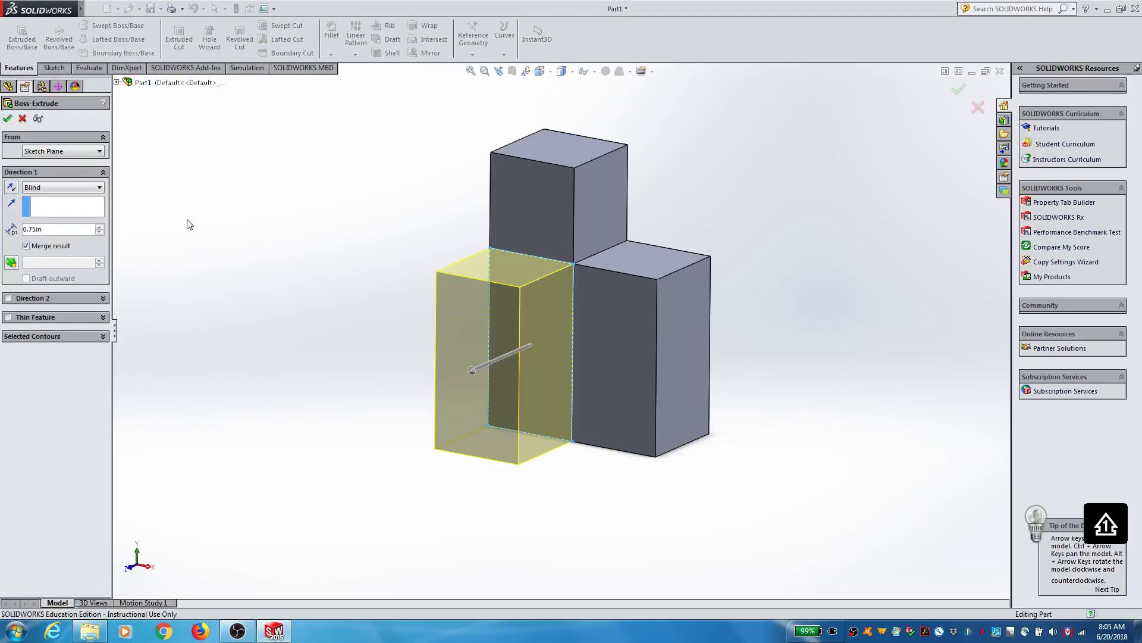
middle_click_drag(791, 401, 791, 472)
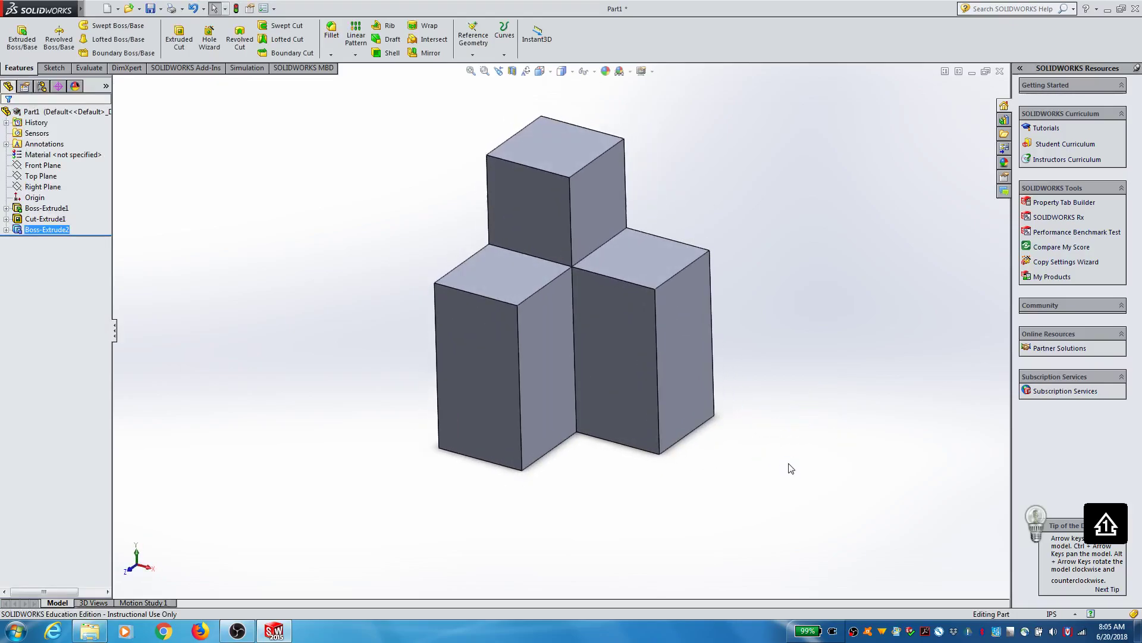
scroll(619, 386, "up", 1)
left_click(722, 412)
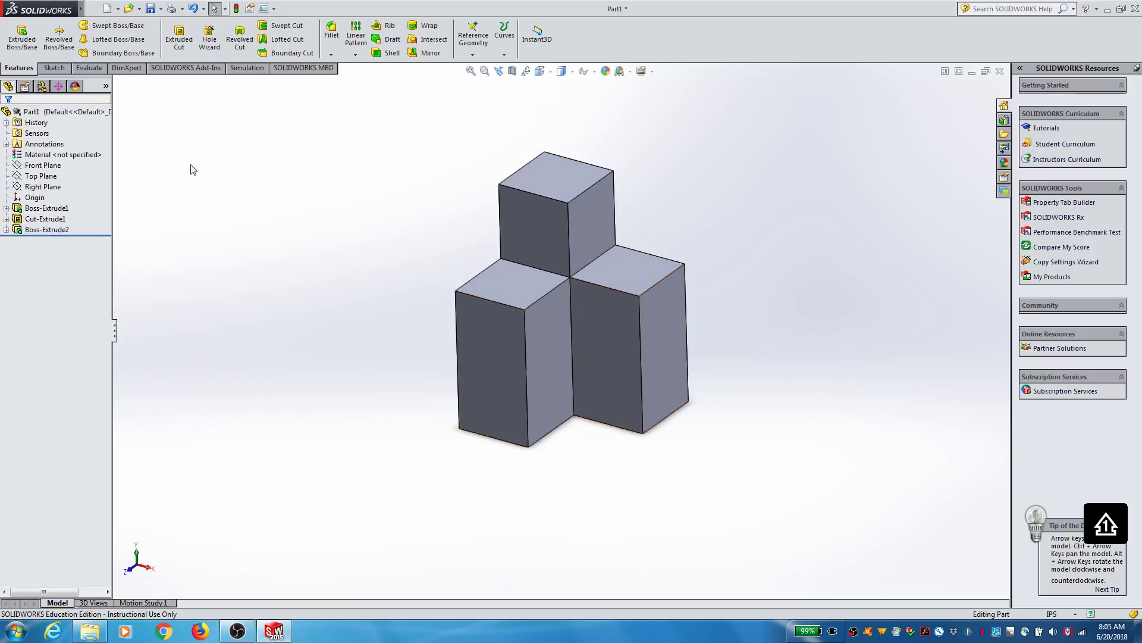
Step: Save the part to the Desktop, naming the file with the author's last name followed by "-Activity3-GsPuzzle"
left_click(152, 9)
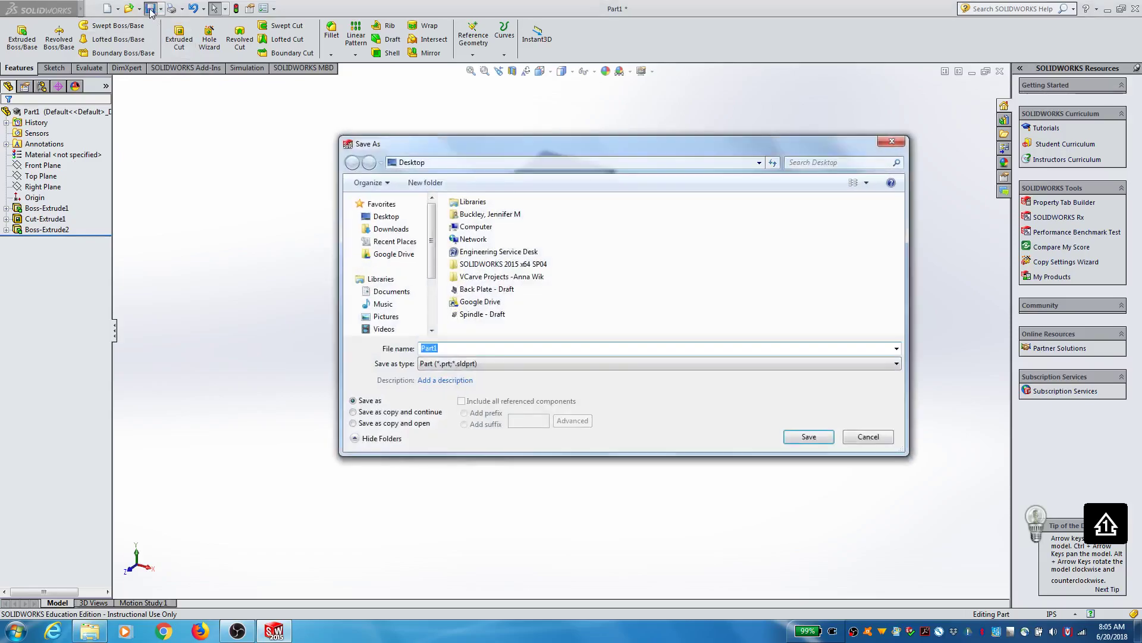
left_click_drag(543, 170, 471, 386)
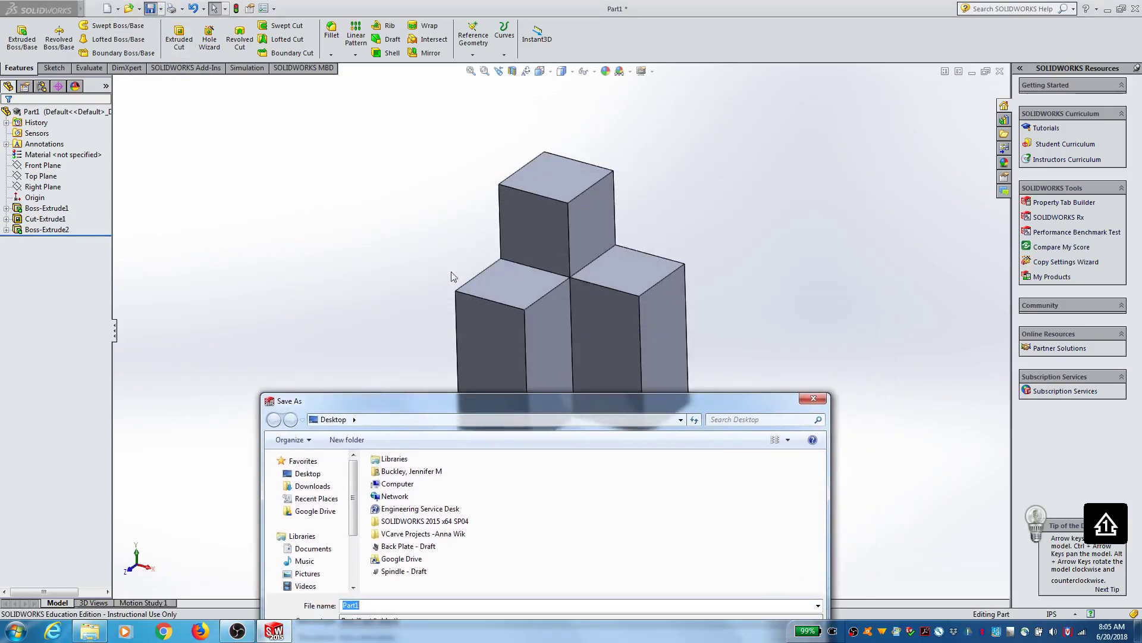
left_click_drag(588, 307, 638, 152)
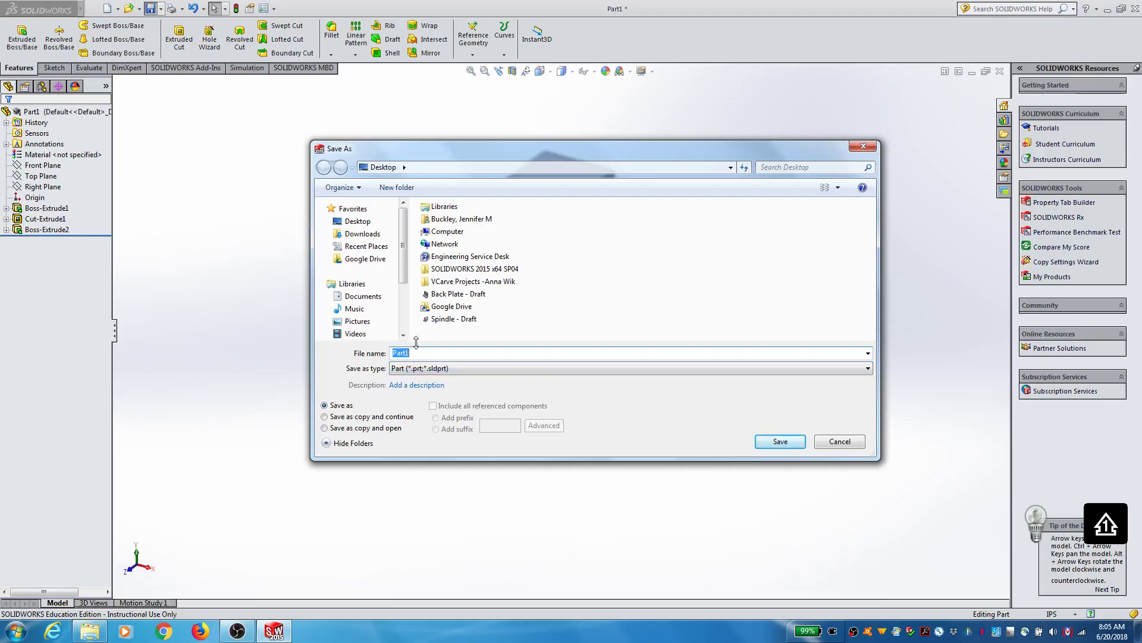
type("Acti")
key("BackSpace")
key("BackSpace")
key("BackSpace")
type("Buckley-Act")
left_click(783, 442)
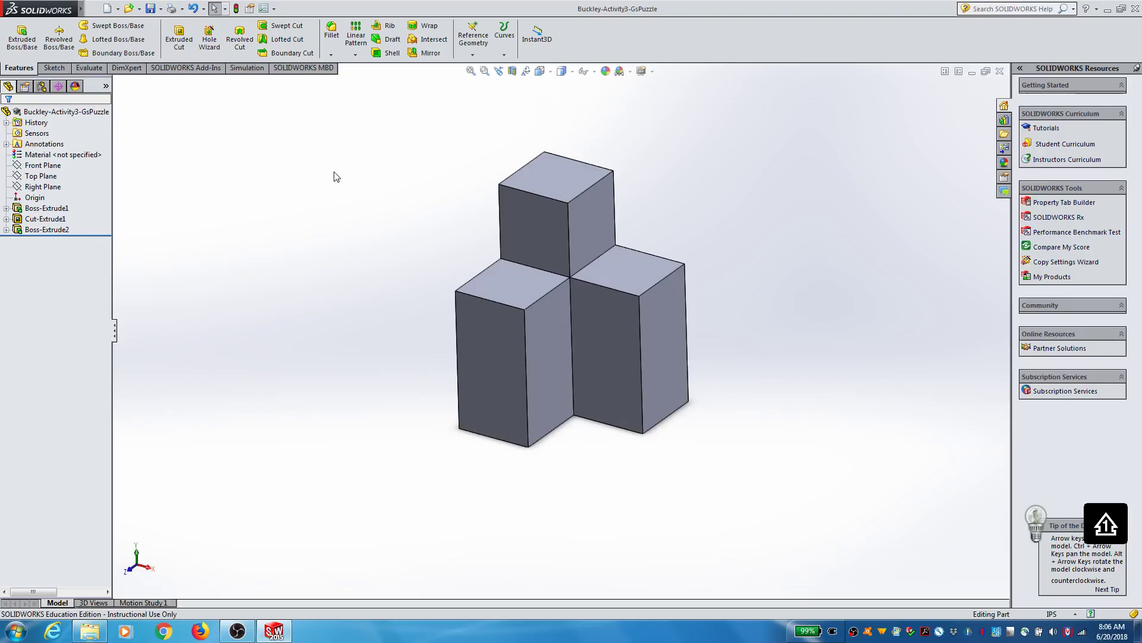
Step: Create a new part document and start a sketch on its Front Plane
left_click(107, 10)
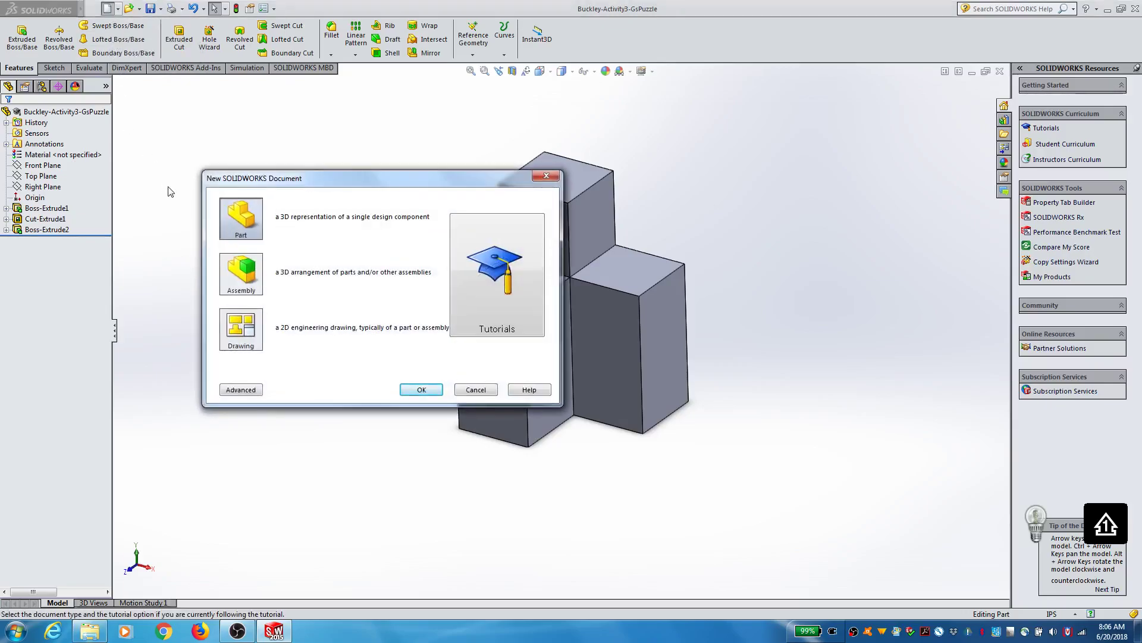
left_click(421, 389)
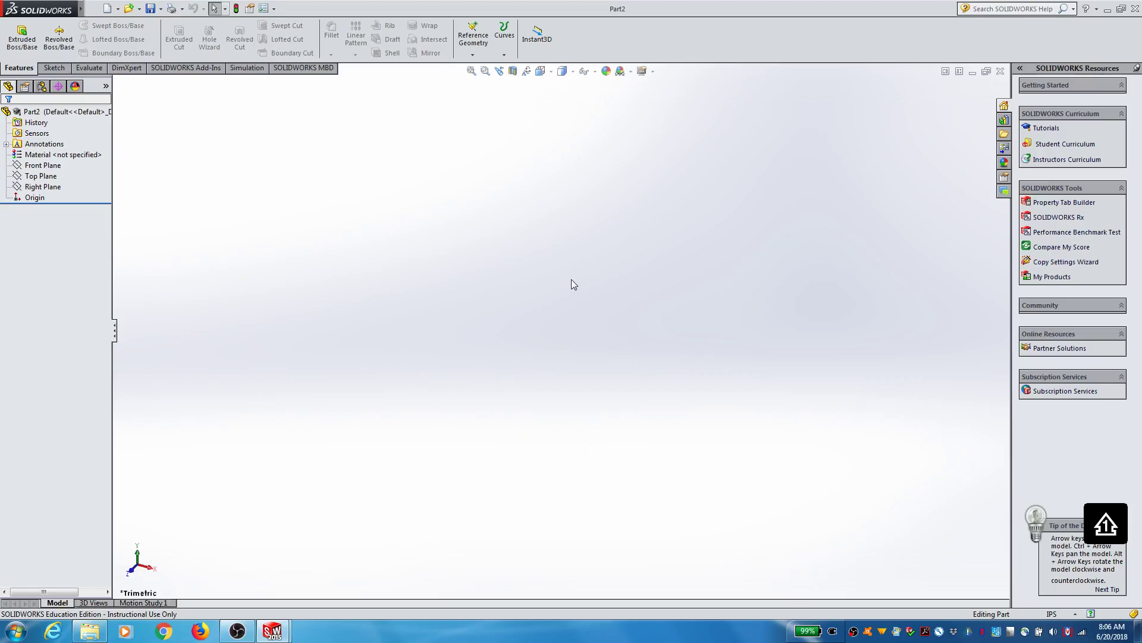
left_click(53, 69)
left_click(22, 46)
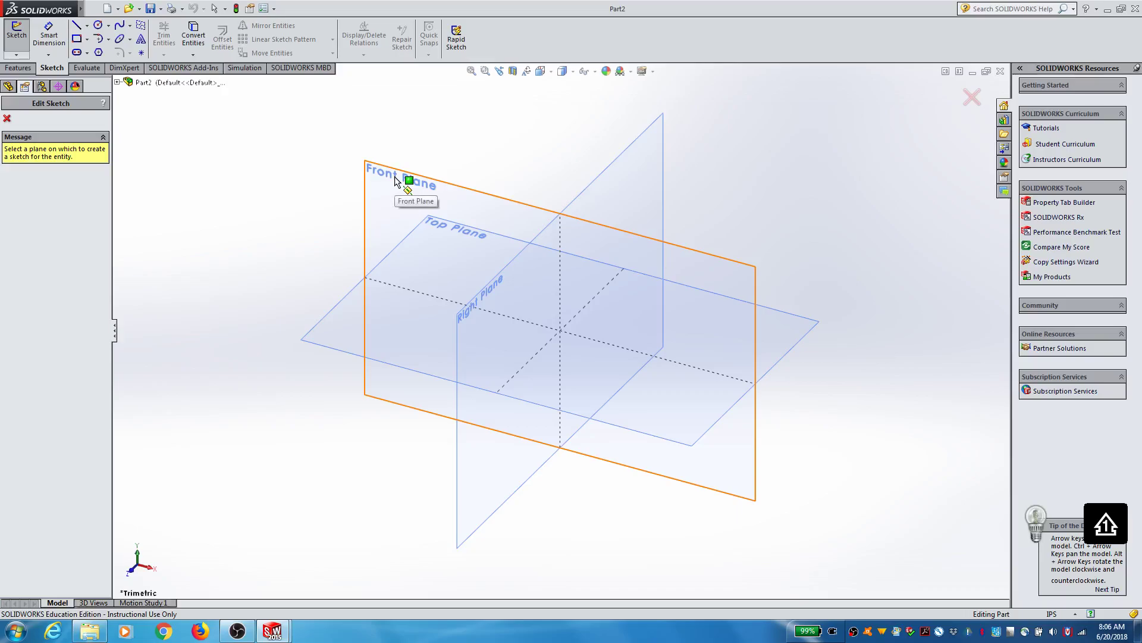
left_click(397, 181)
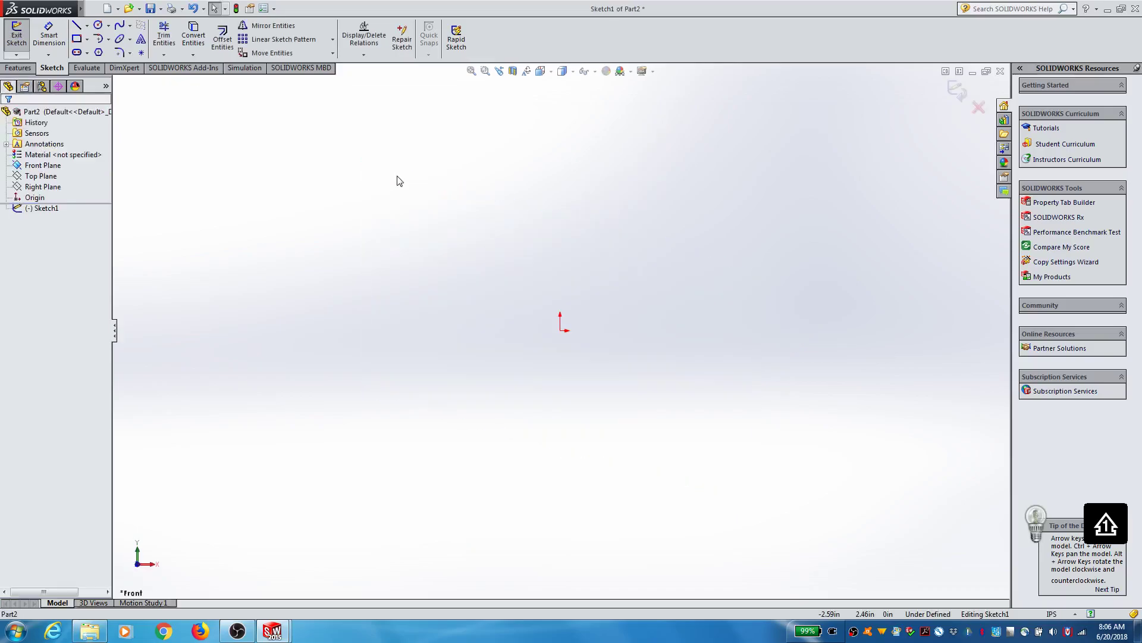
Step: Sketch a center rectangle about 3.46 by 3.41 in centred on the origin
left_click(86, 39)
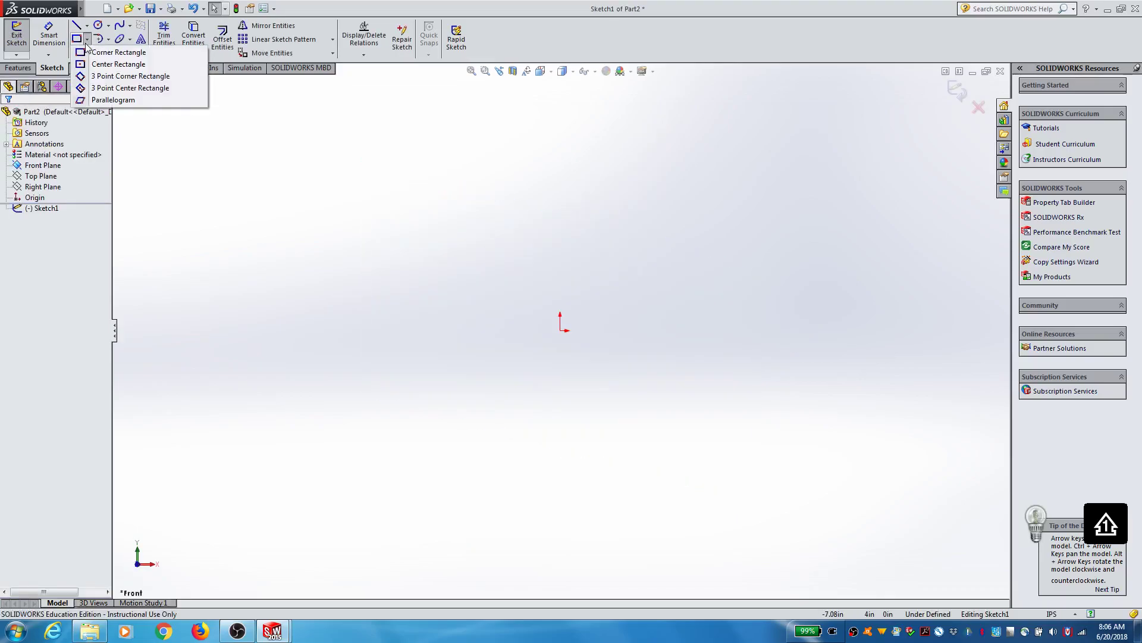
left_click(84, 64)
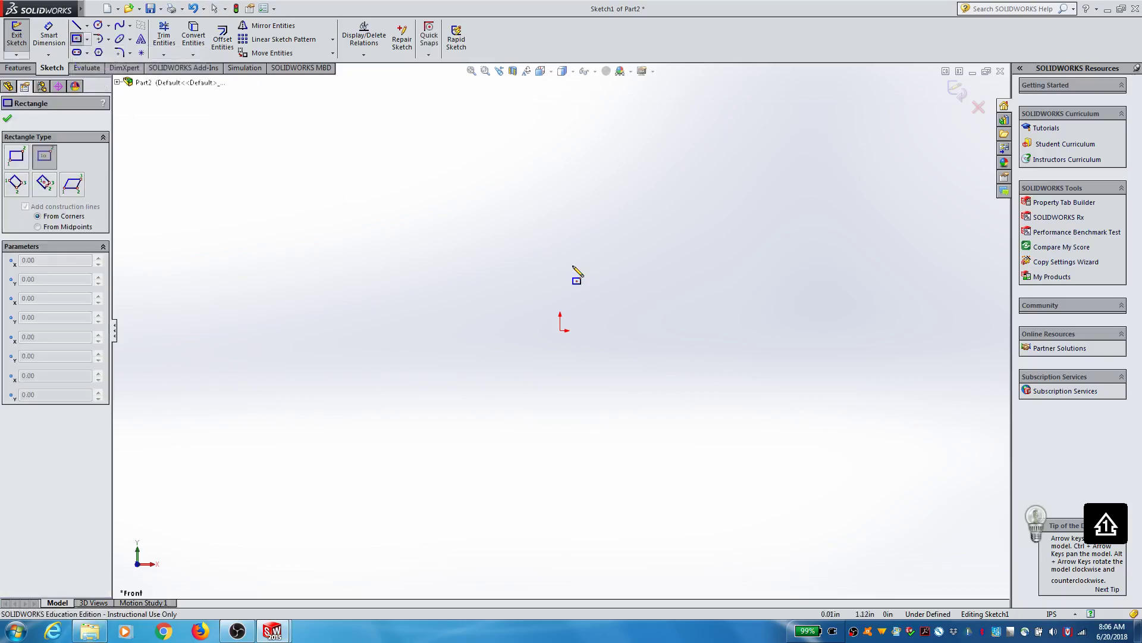
left_click(560, 331)
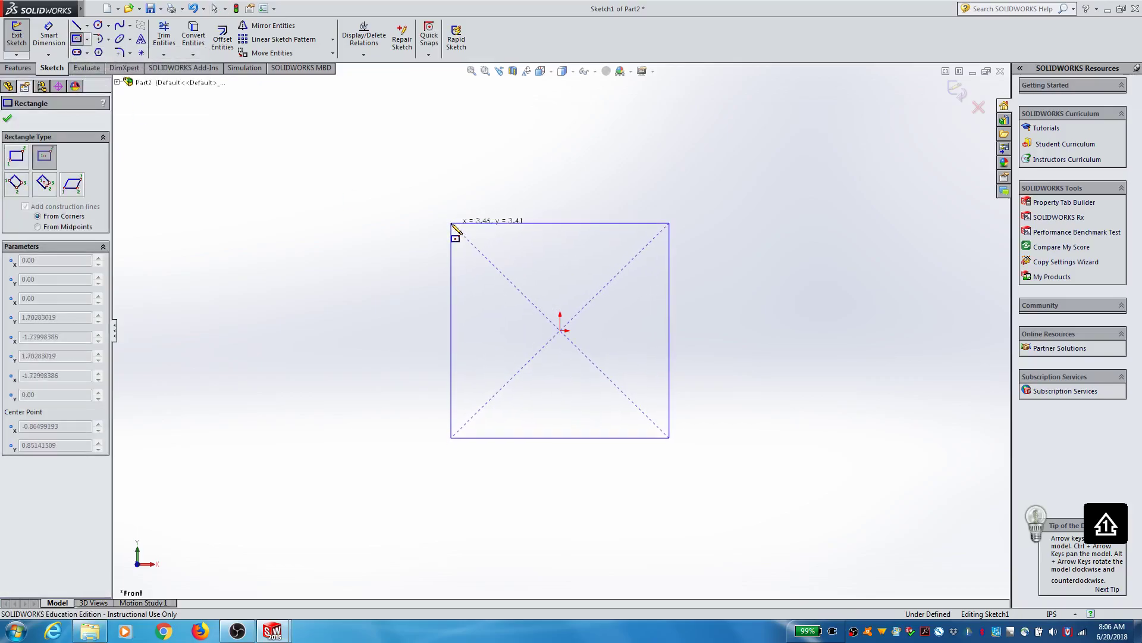
left_click(451, 222)
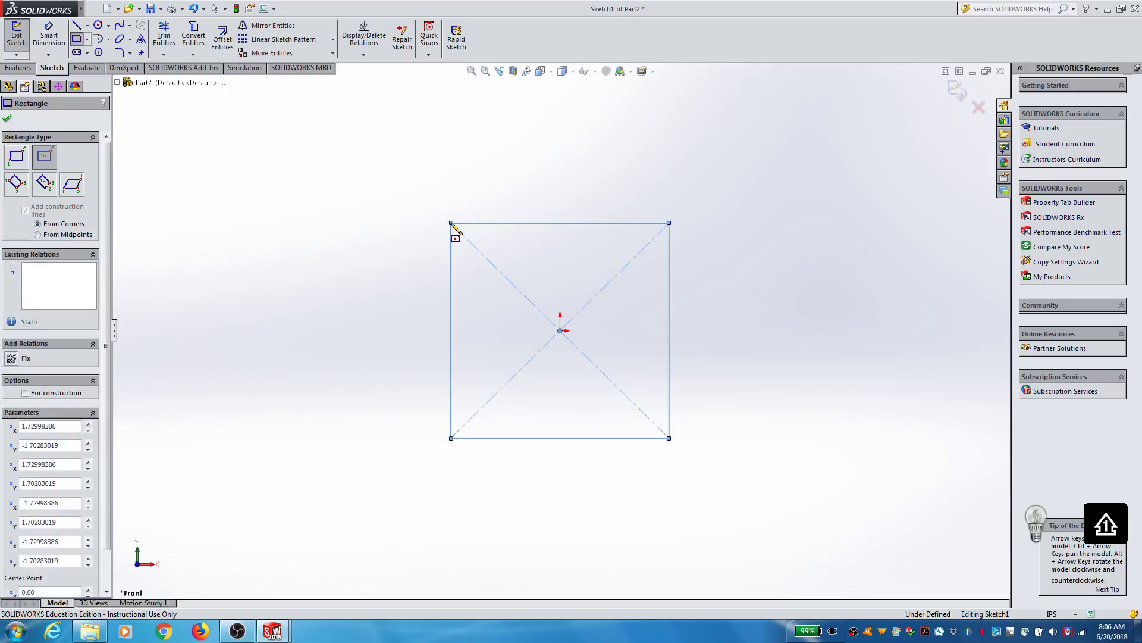
left_click(7, 118)
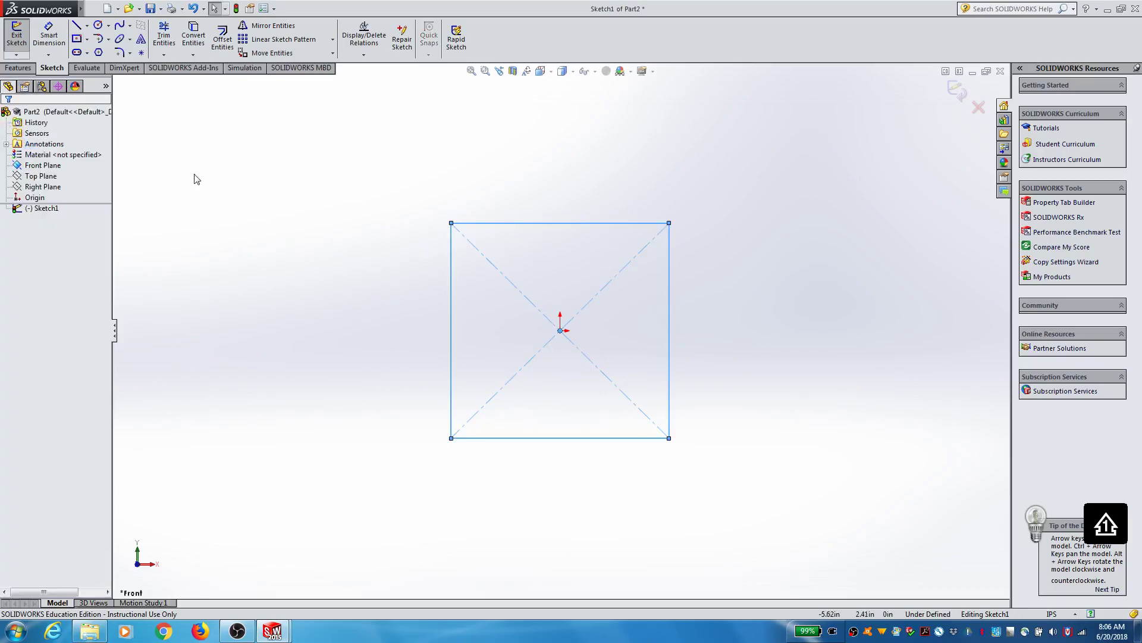
Step: Dimension the center rectangle's height and width, setting both to 2.25 in
left_click(57, 41)
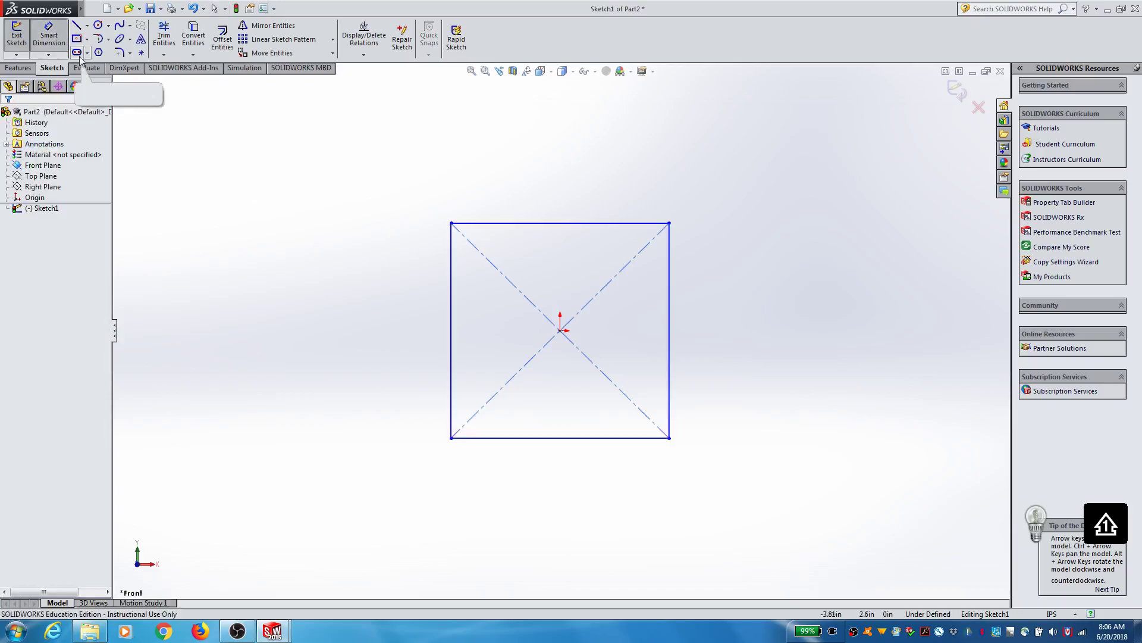
left_click(670, 310)
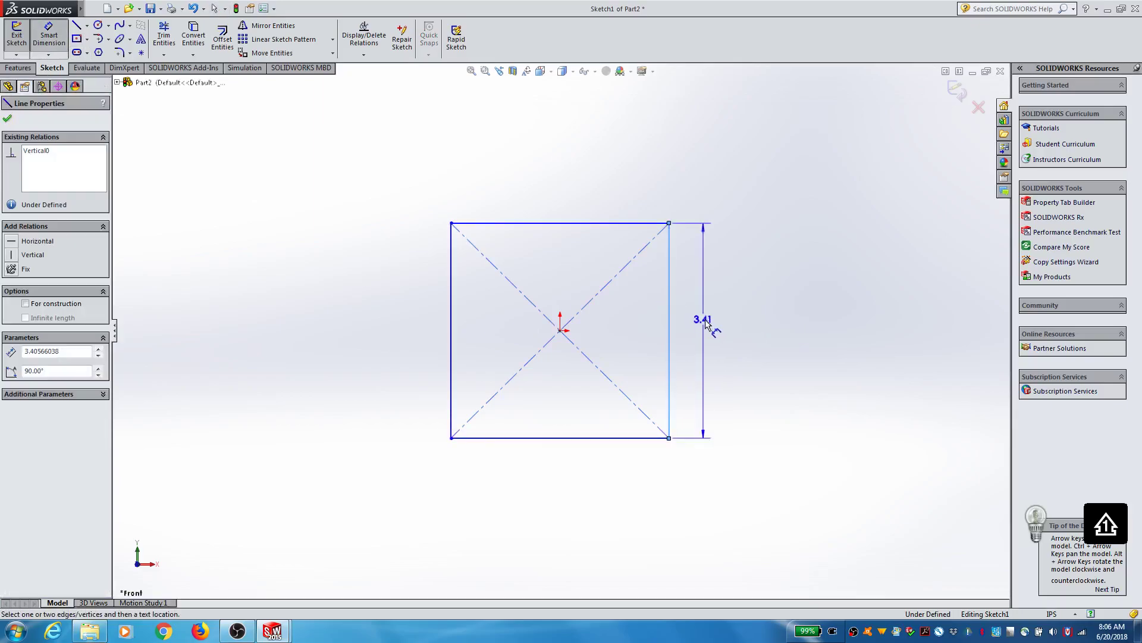
left_click(720, 324)
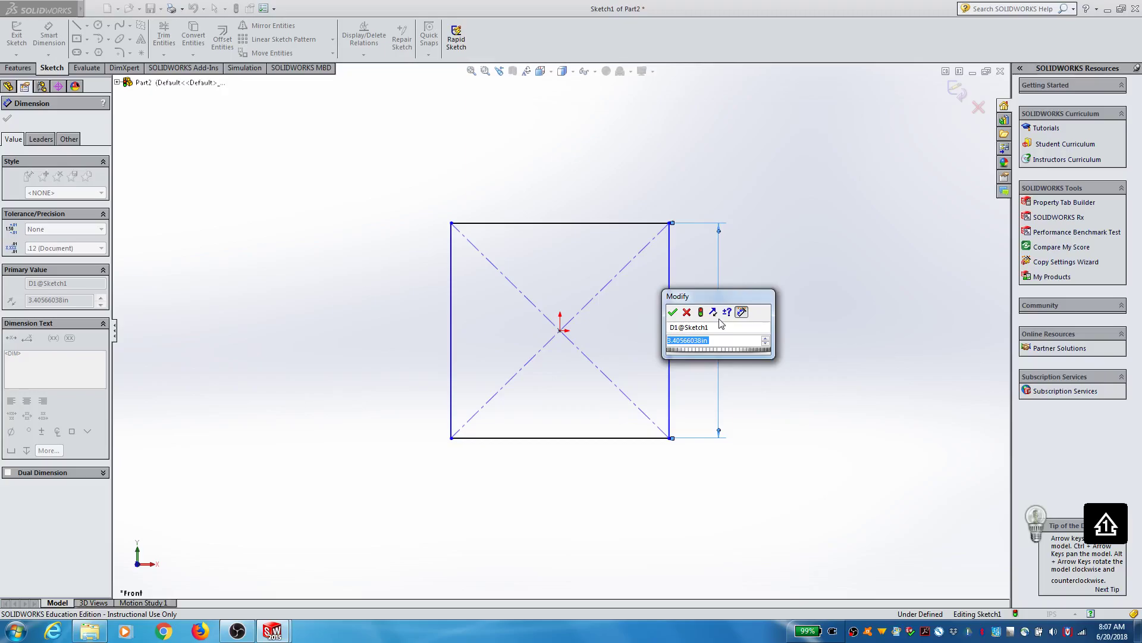
type("2.25")
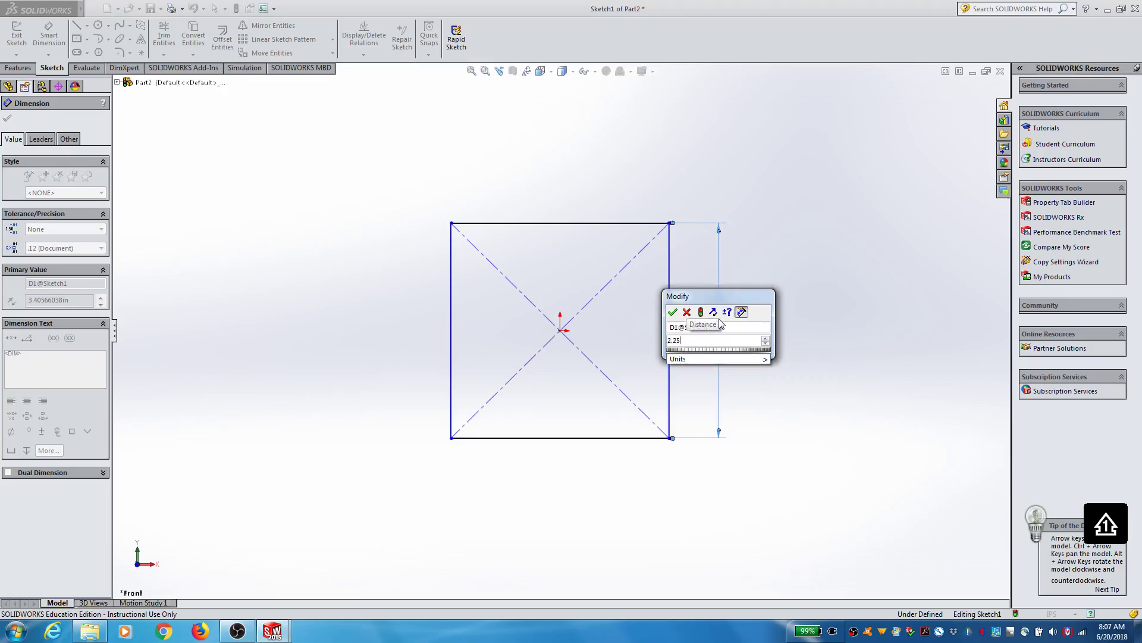
key("Return")
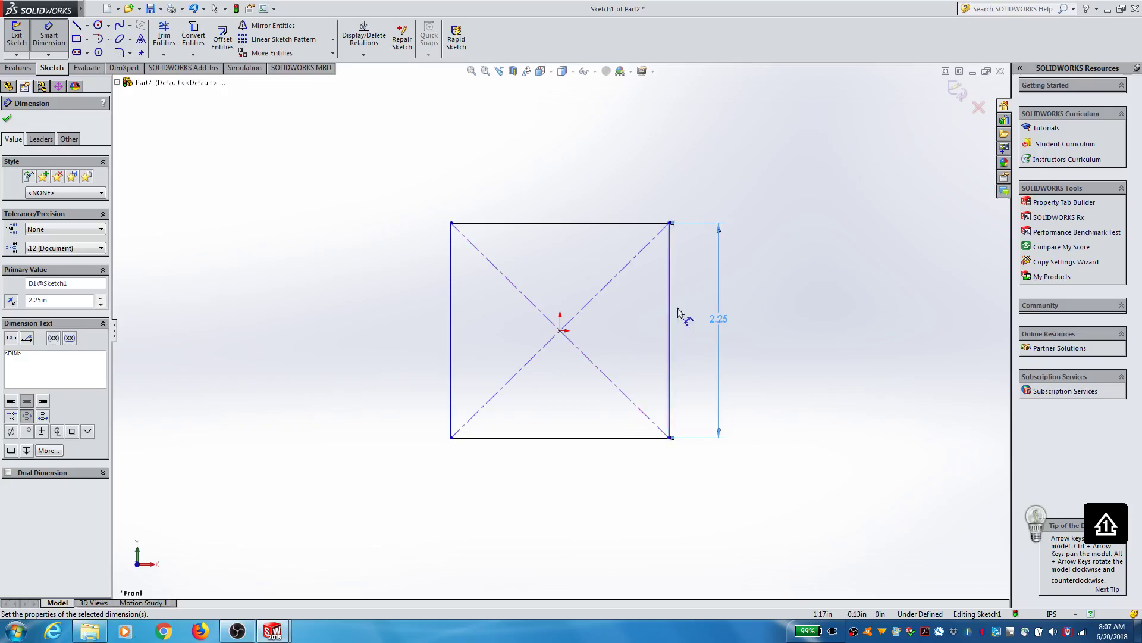
left_click(595, 225)
left_click(568, 189)
type("2.25")
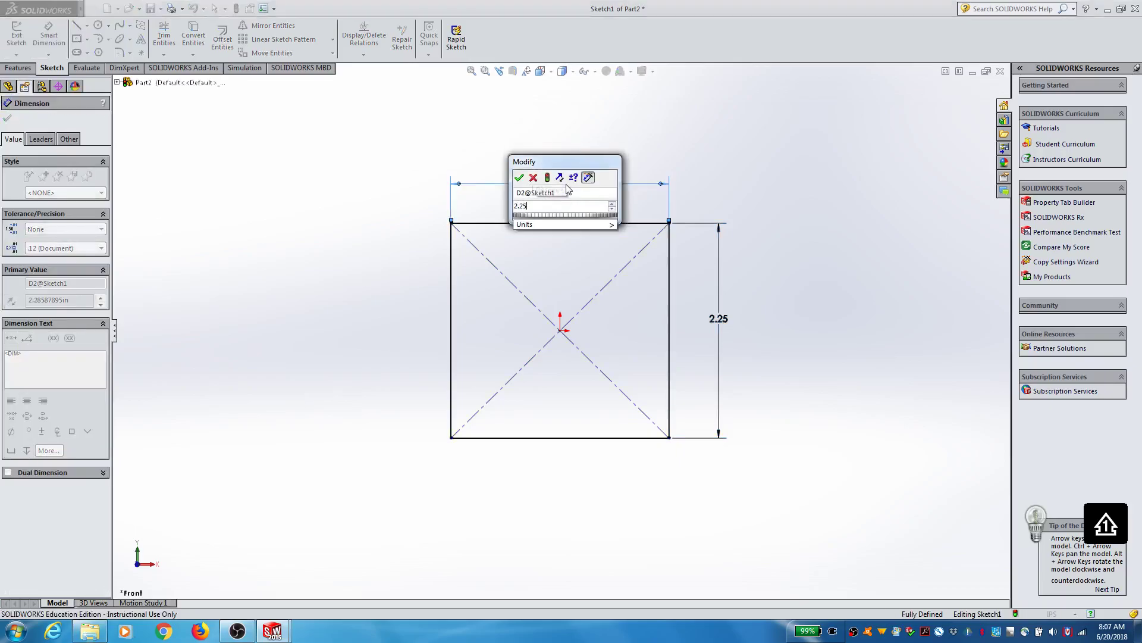
key("Return")
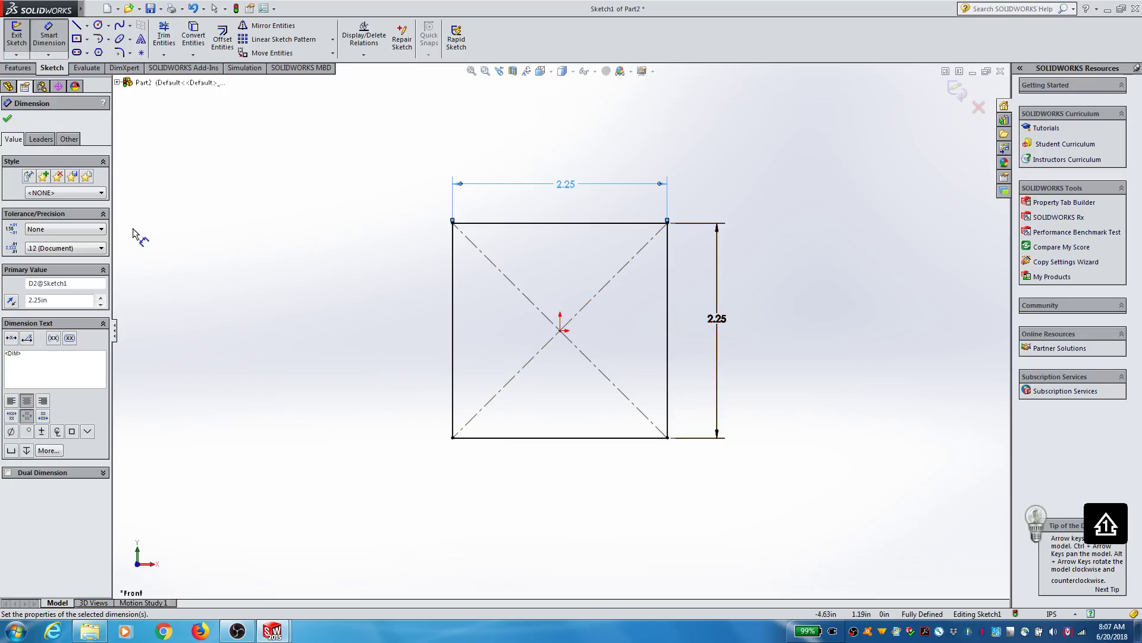
left_click(8, 120)
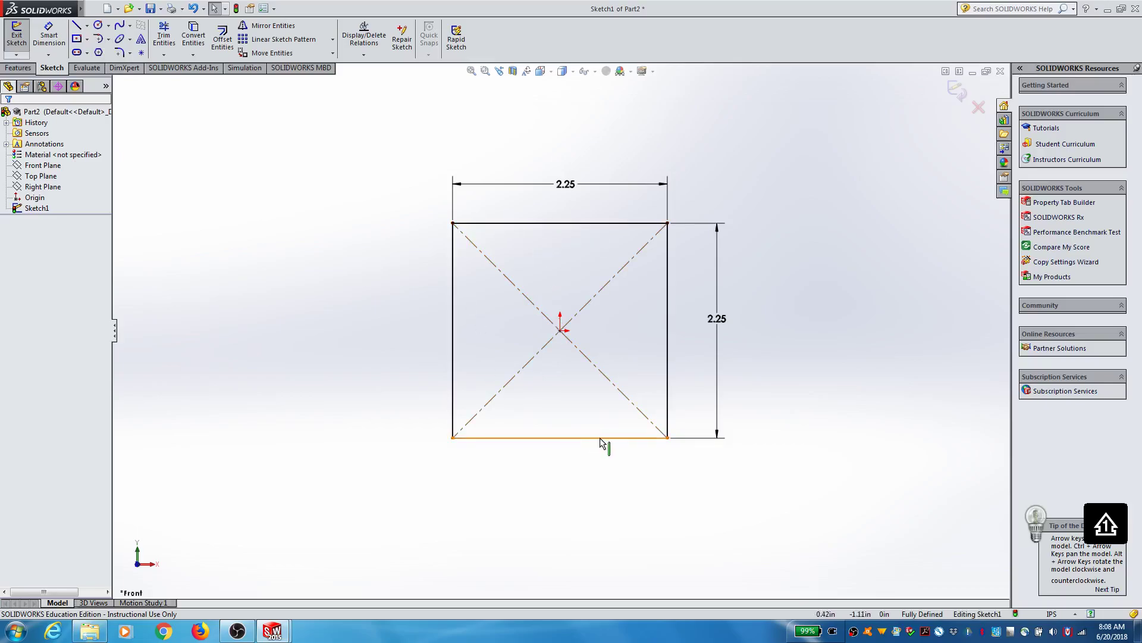
Step: Sketch a corner rectangle about 0.68 in square from the square's upper left corner to its diagonal
left_click(87, 39)
left_click(81, 54)
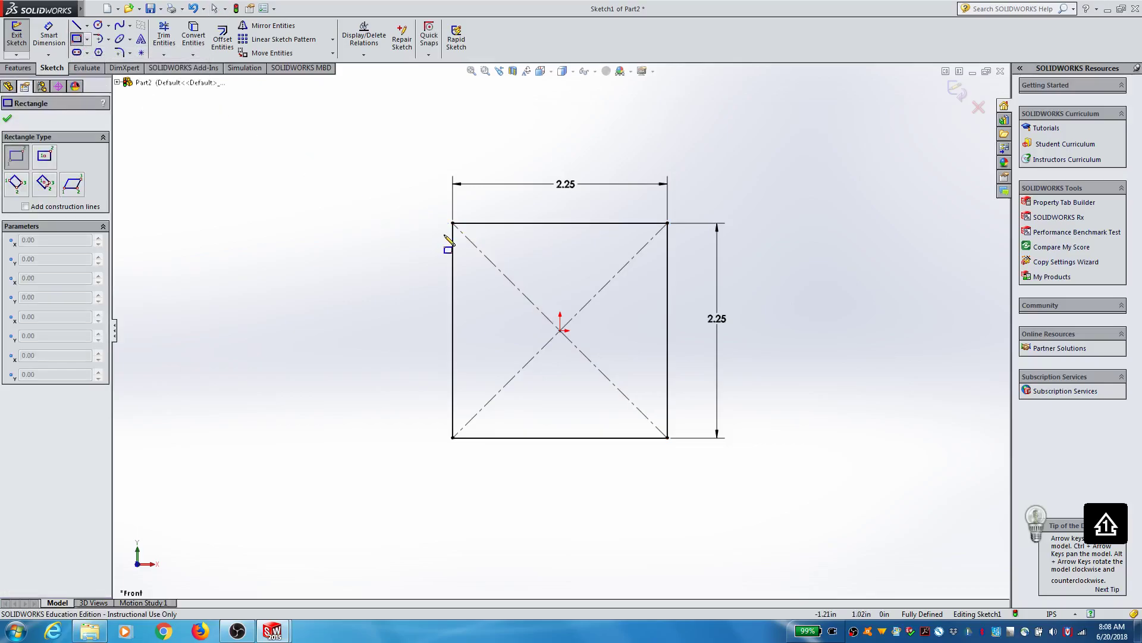
left_click(453, 223)
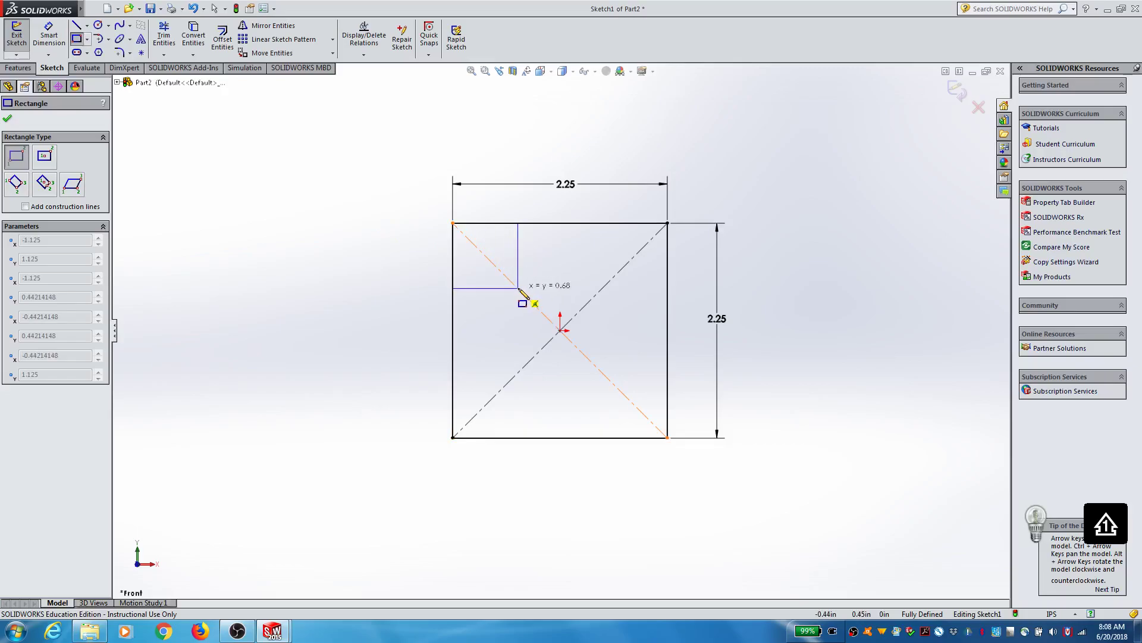
left_click(518, 288)
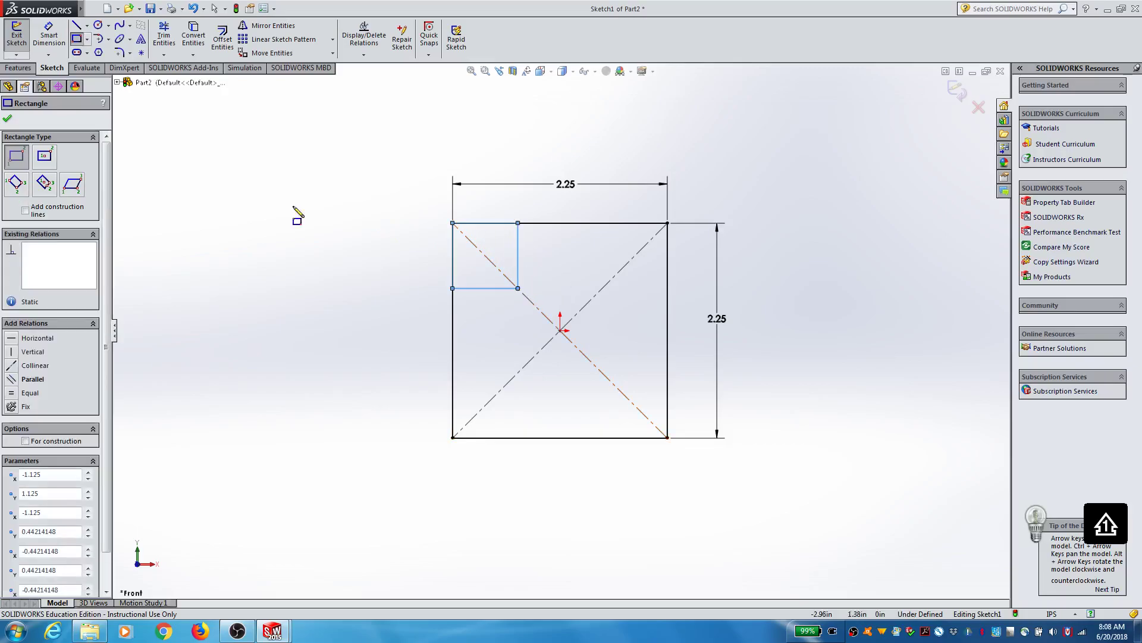
left_click(7, 122)
Step: Try to add a driving height dimension to the small rectangle, and undo both the dimension and the rectangle
left_click(49, 36)
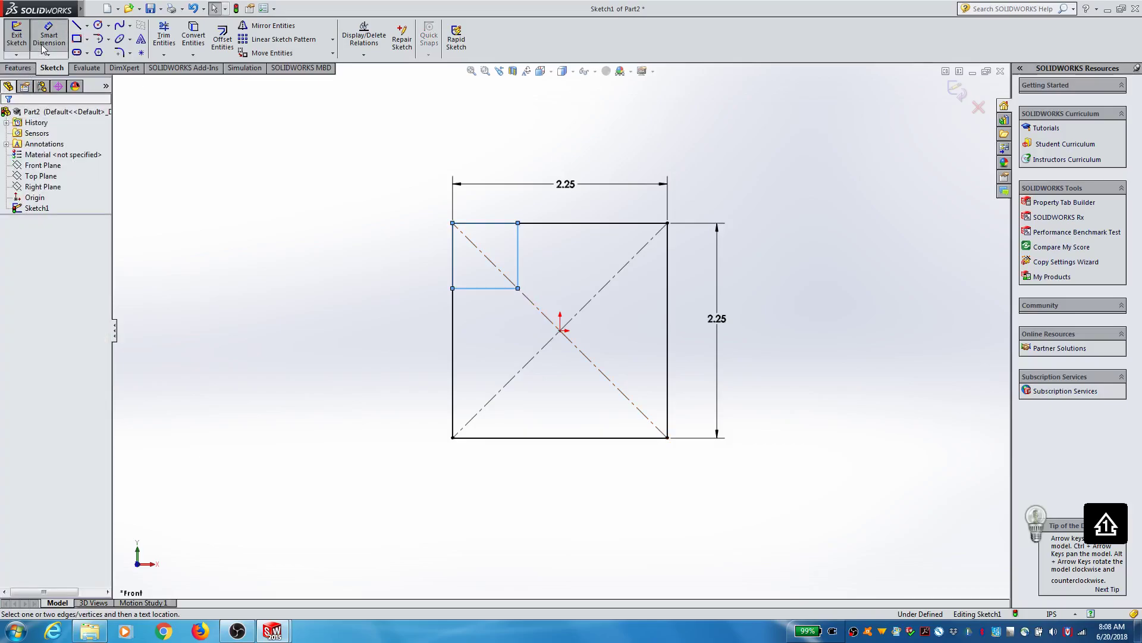
left_click(520, 259)
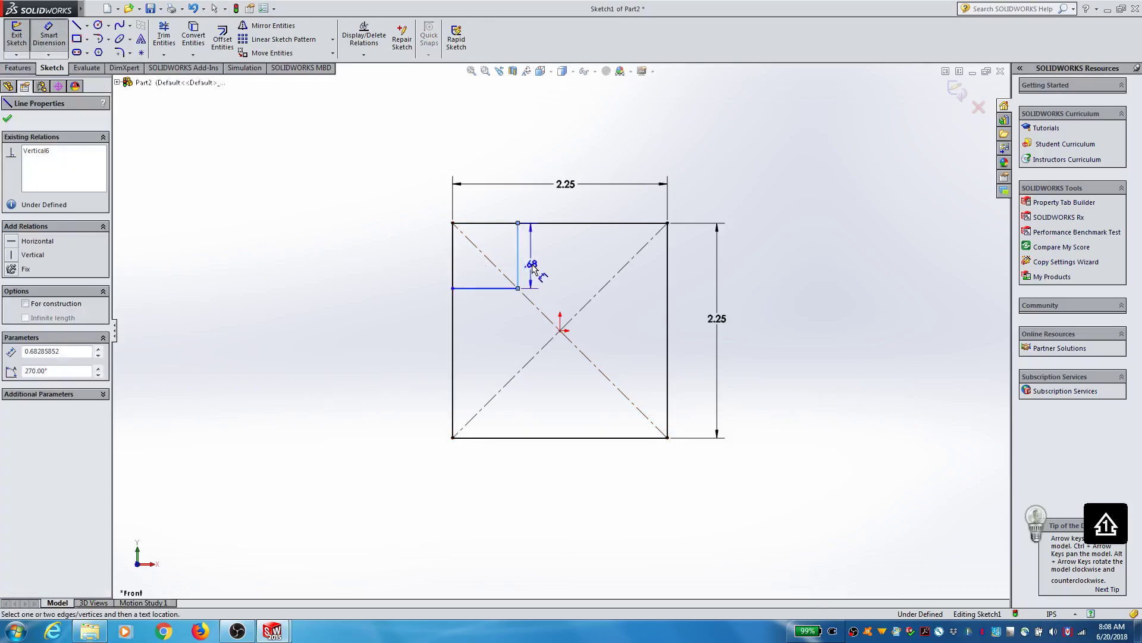
left_click(548, 258)
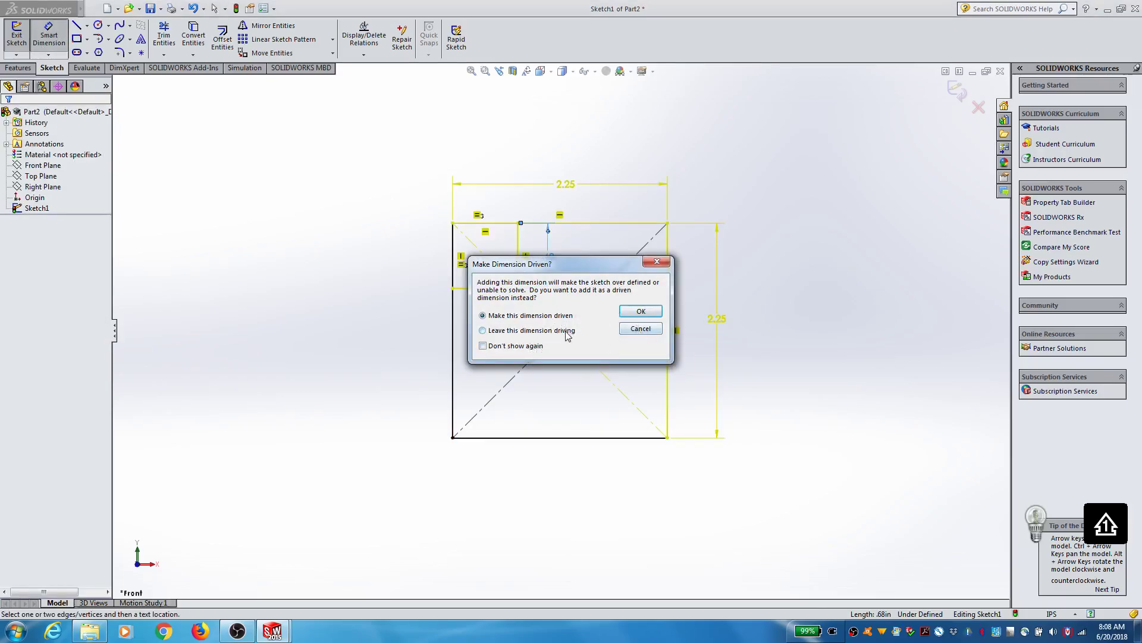
left_click(630, 312)
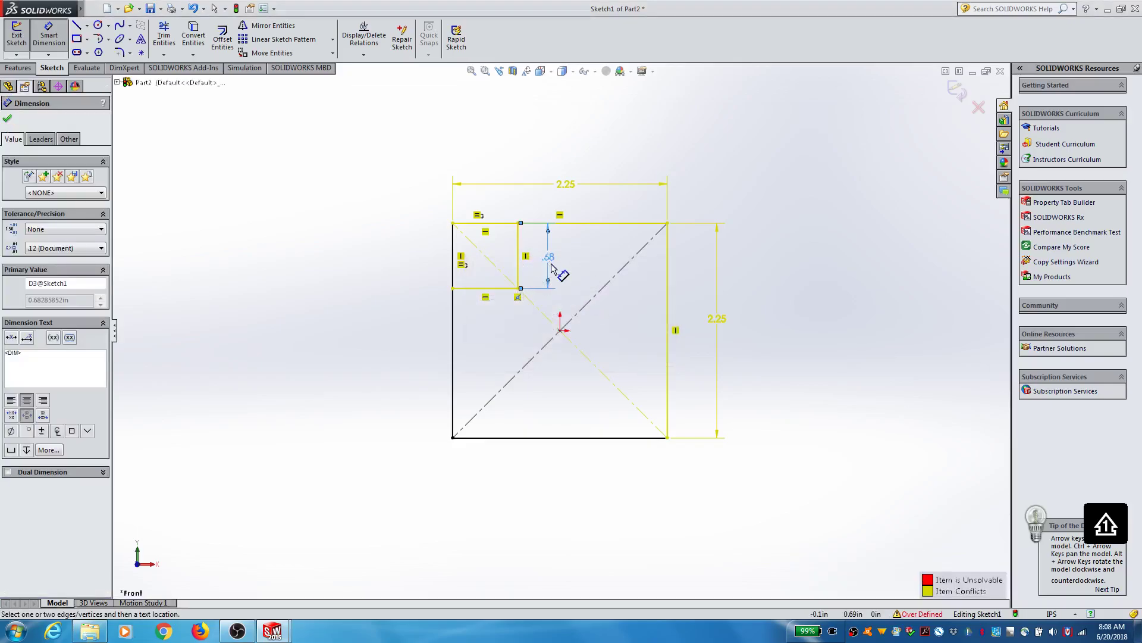
left_click(9, 119)
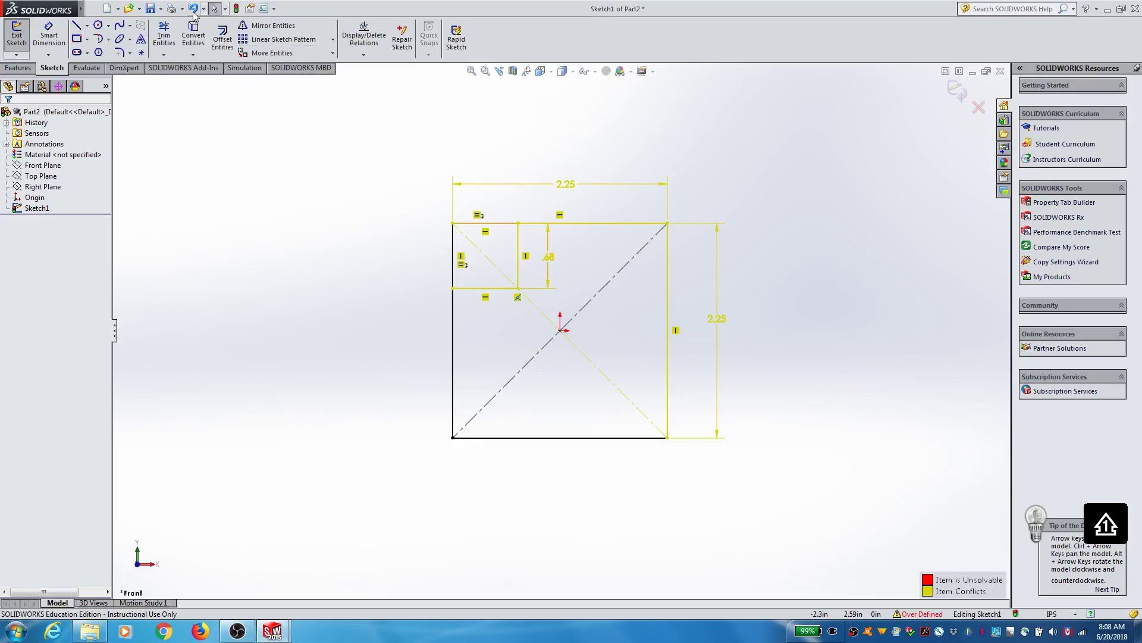
left_click(194, 9)
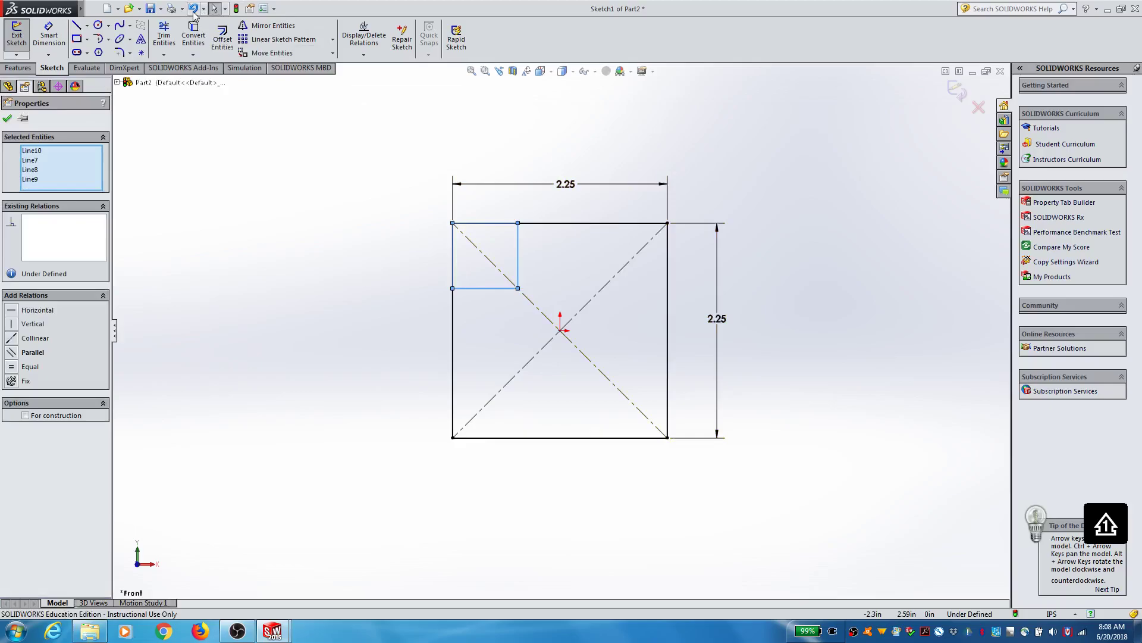
left_click(193, 9)
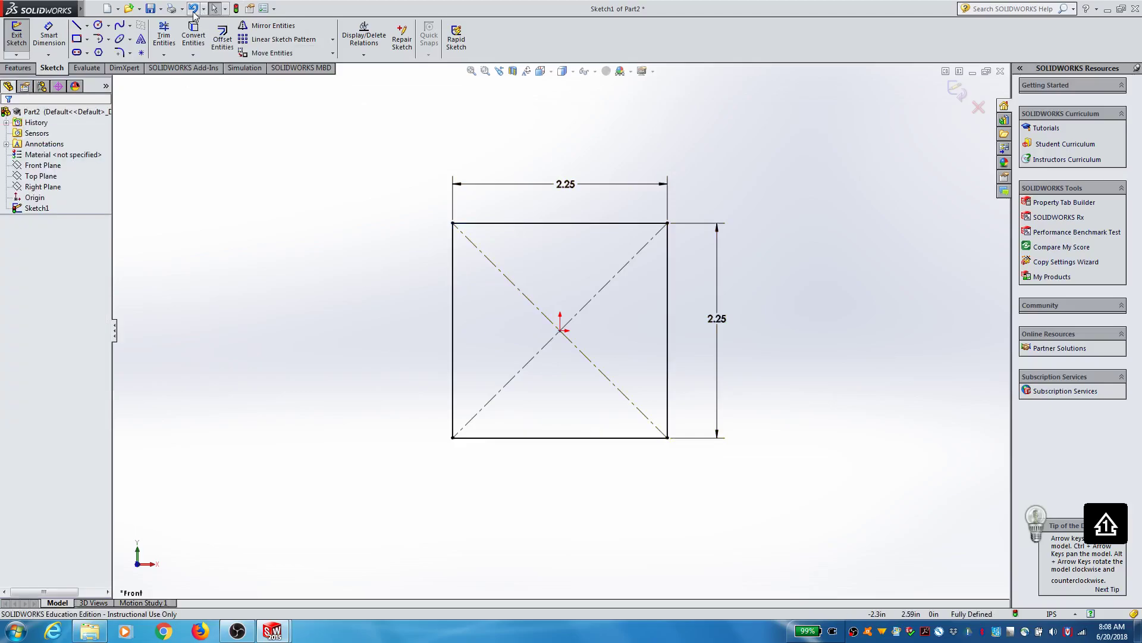
Step: Delete both diagonal construction lines from the 2.25 in square
left_click(540, 312)
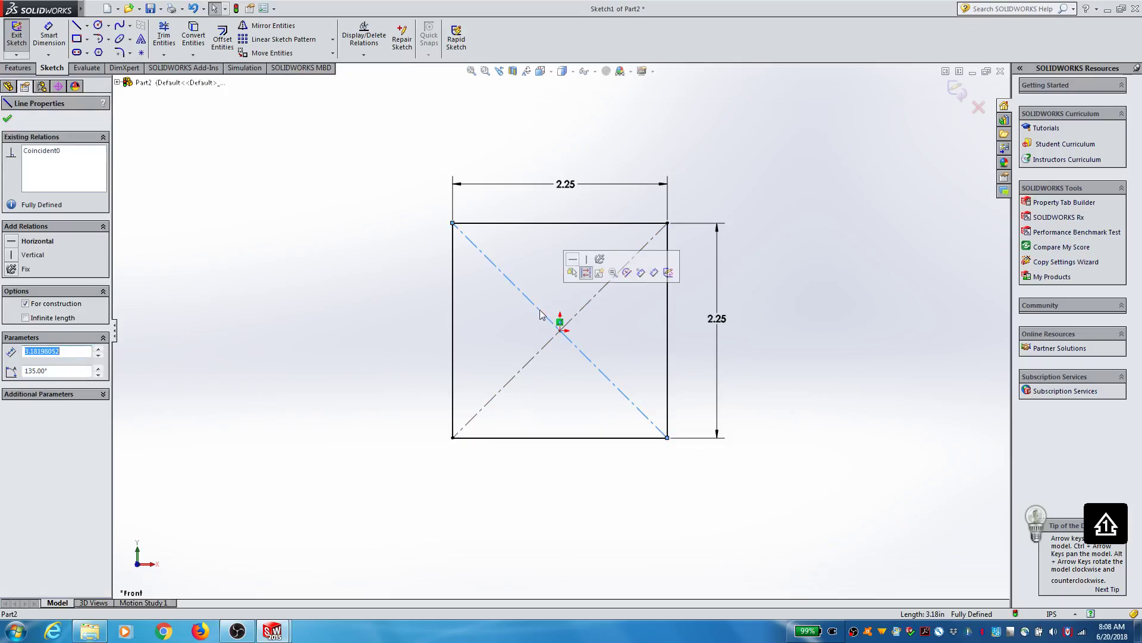
key("Delete")
left_click(586, 305)
key("Delete")
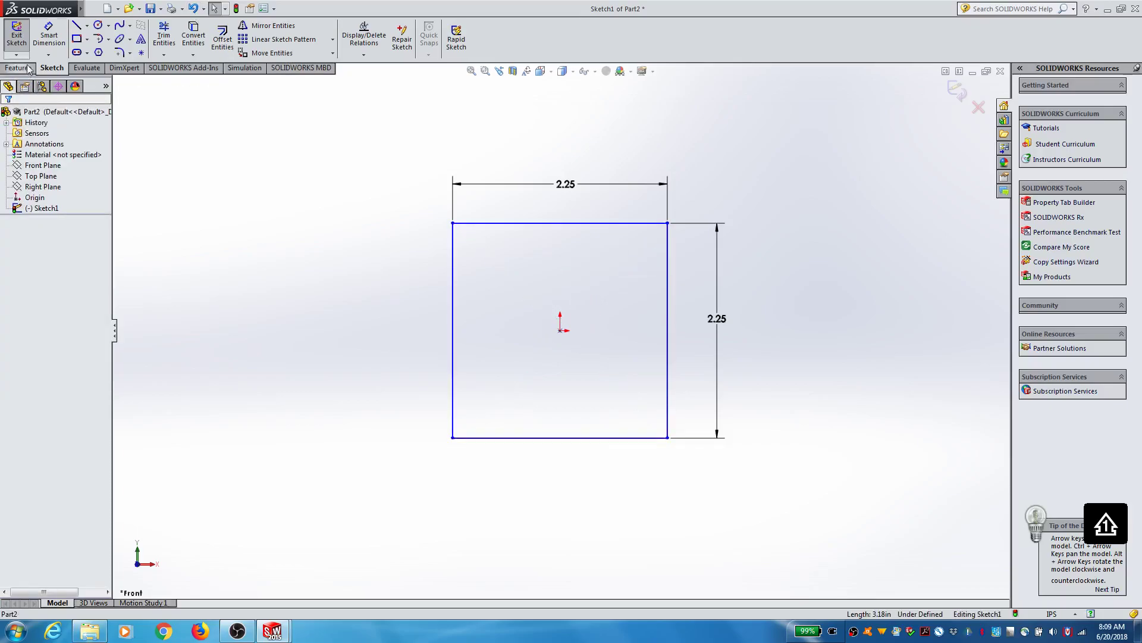
Step: Sketch a corner rectangle about 0.75 by 0.67 in inward from the square's upper left corner
left_click(76, 39)
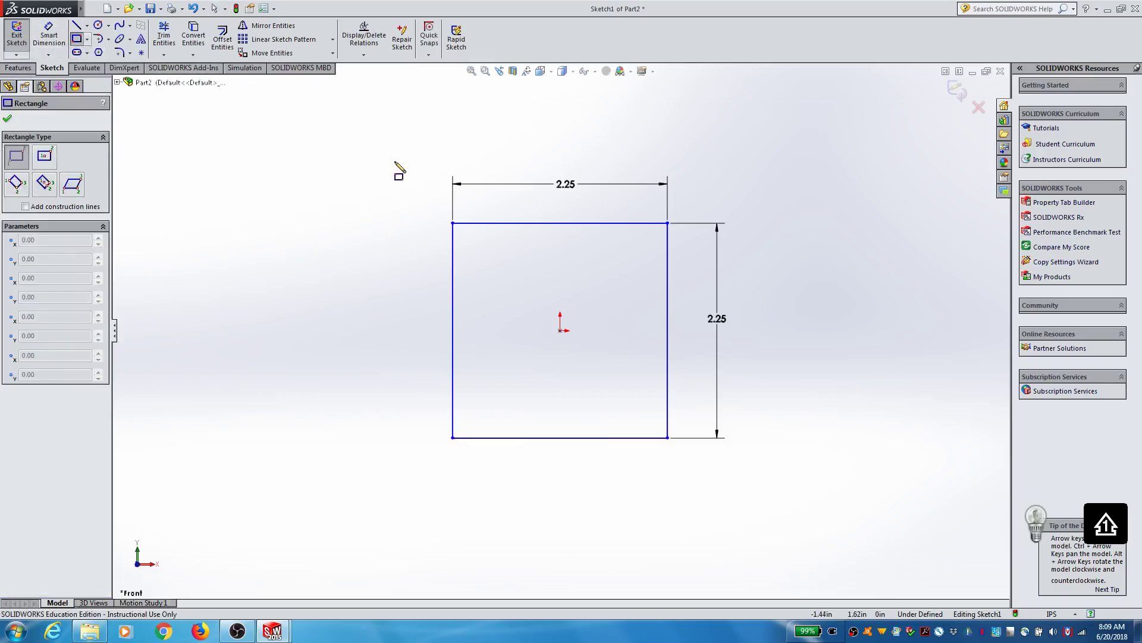
left_click(452, 223)
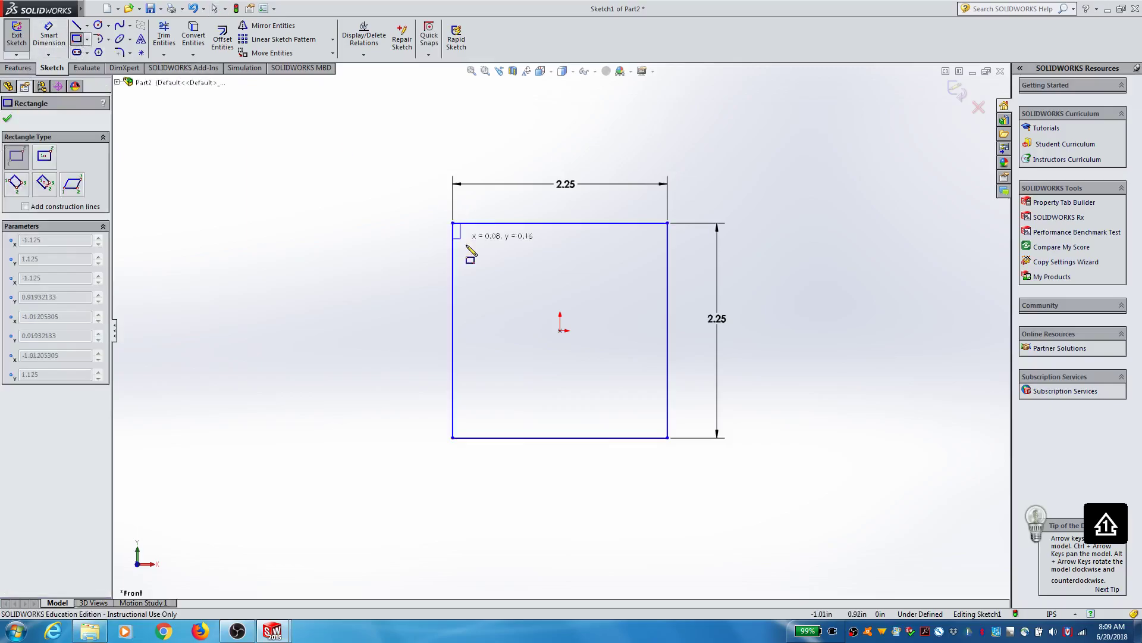
left_click(524, 286)
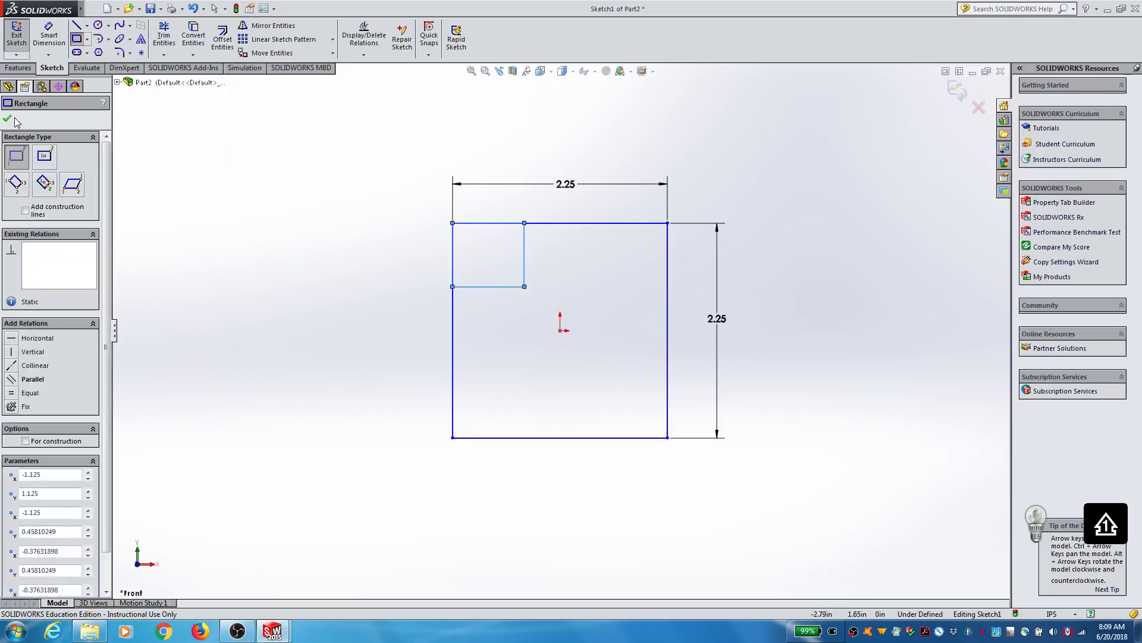
left_click(7, 119)
Step: Dimension the small corner rectangle's height and width, setting both to 0.75 in
left_click(49, 34)
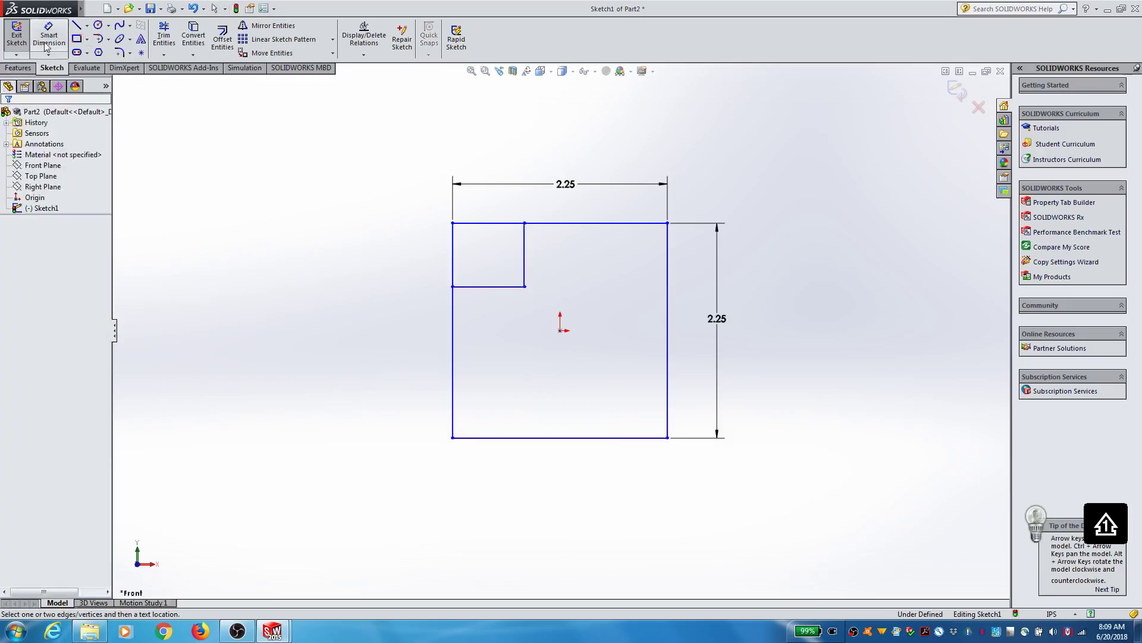
left_click(526, 263)
left_click(570, 261)
type(".75")
key("Return")
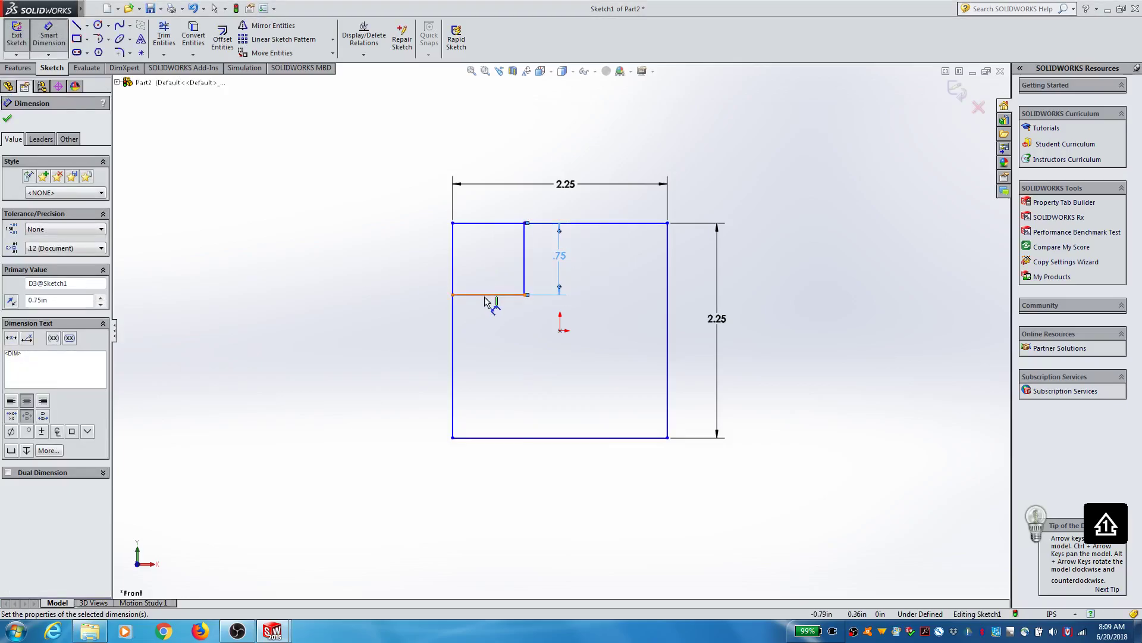
left_click(485, 300)
left_click(506, 324)
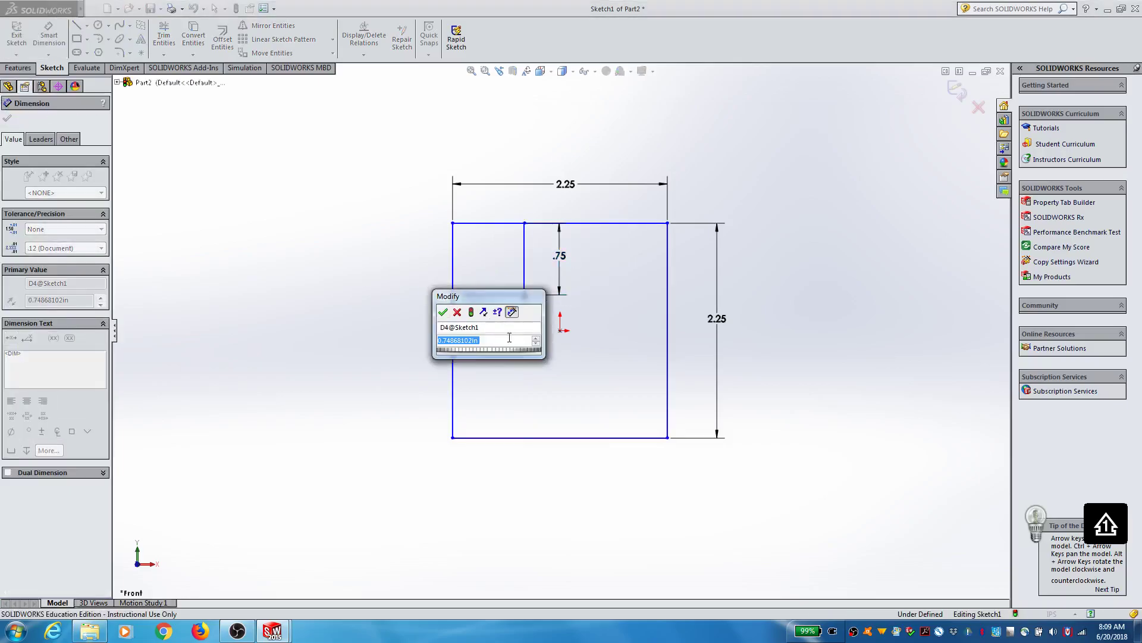
type(".75")
key("Return")
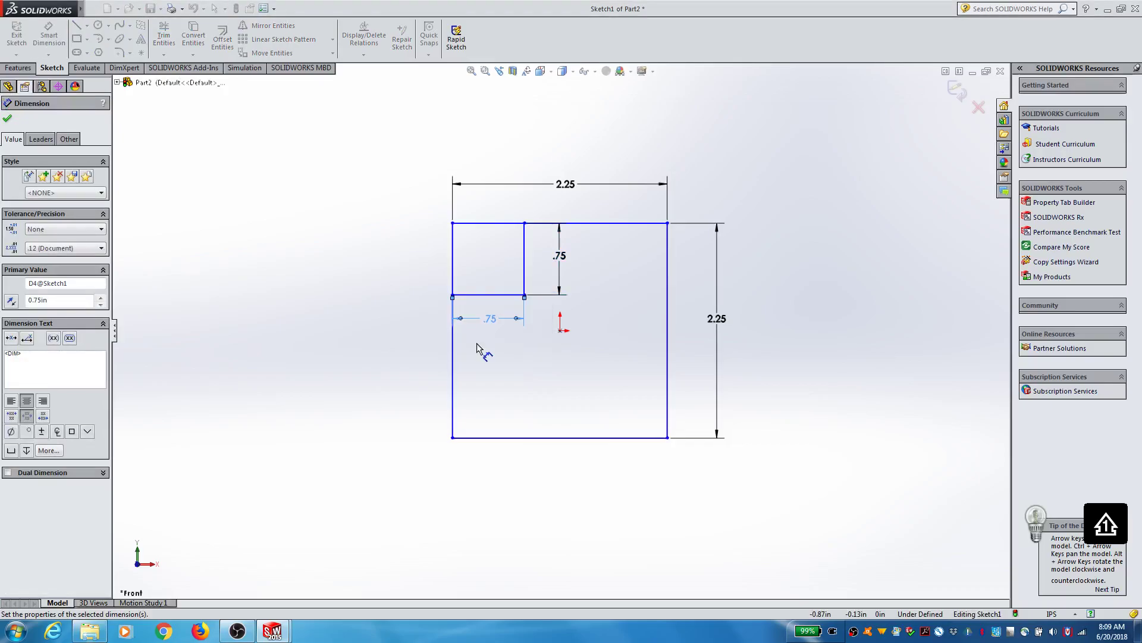
left_click(9, 122)
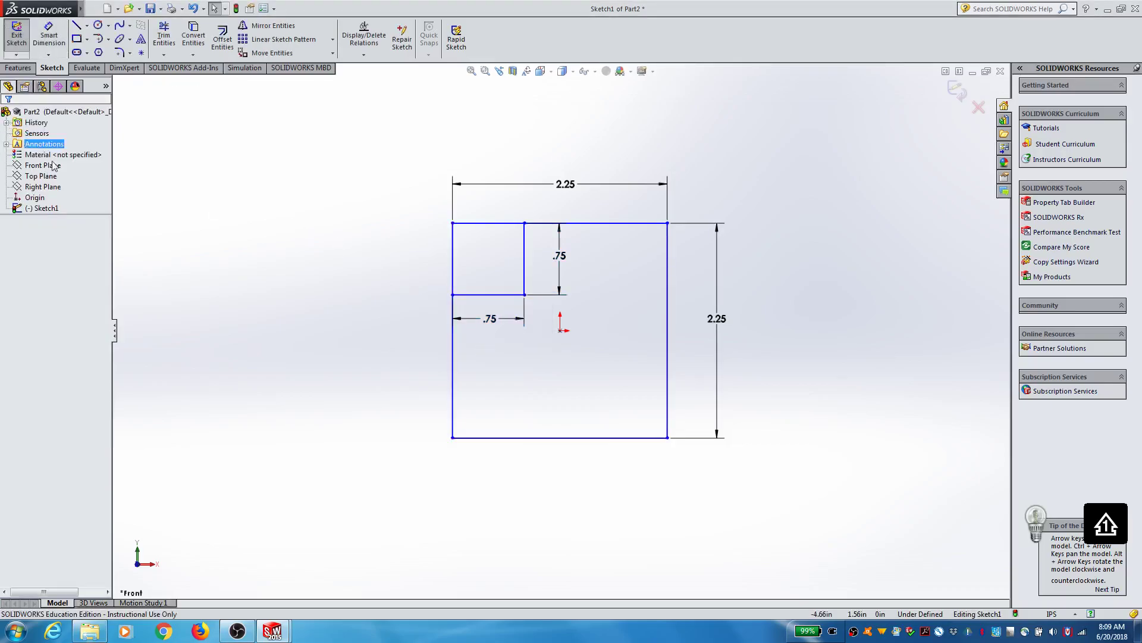
Step: Trim the square's two outer edge segments at the upper left corner with Trim to closest, leaving an open notch
left_click(164, 37)
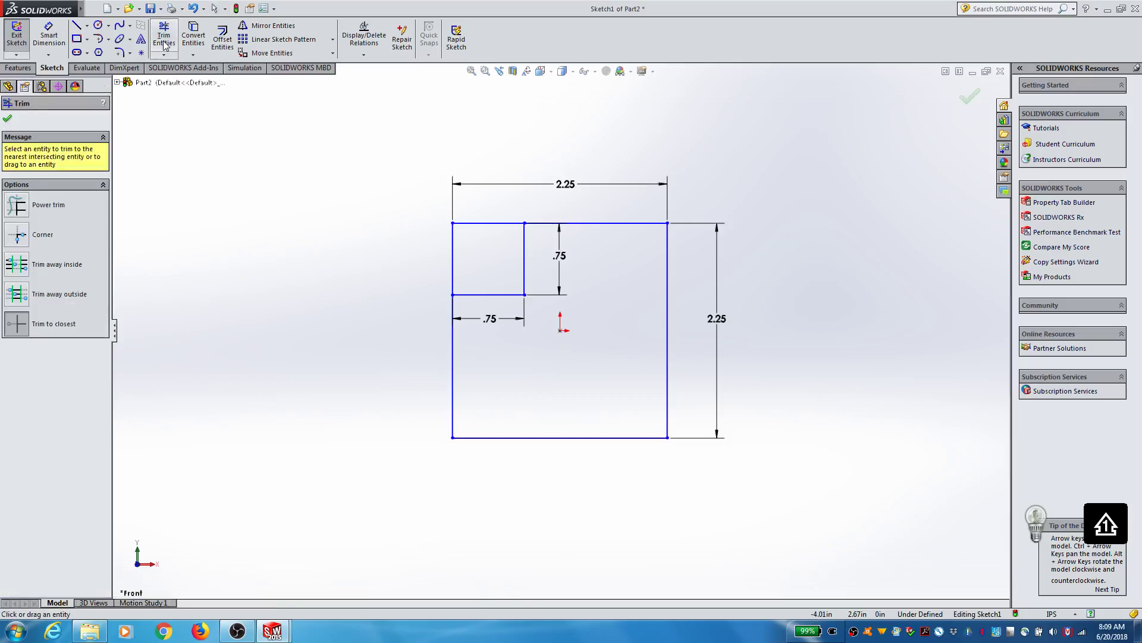
left_click(19, 210)
left_click(14, 265)
left_click(17, 268)
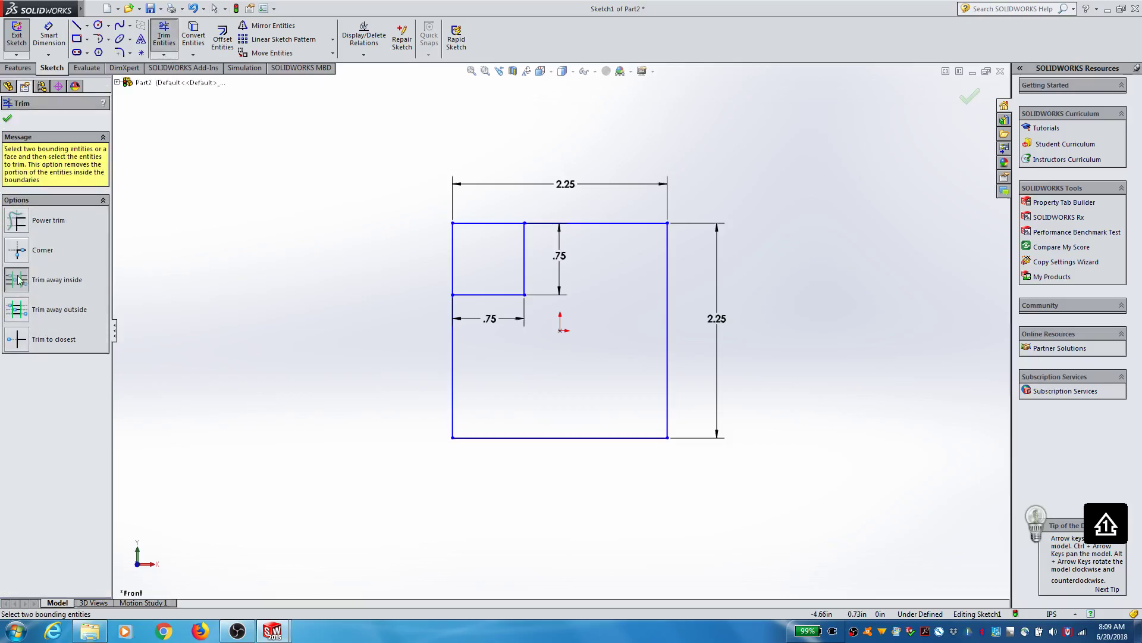
left_click(15, 336)
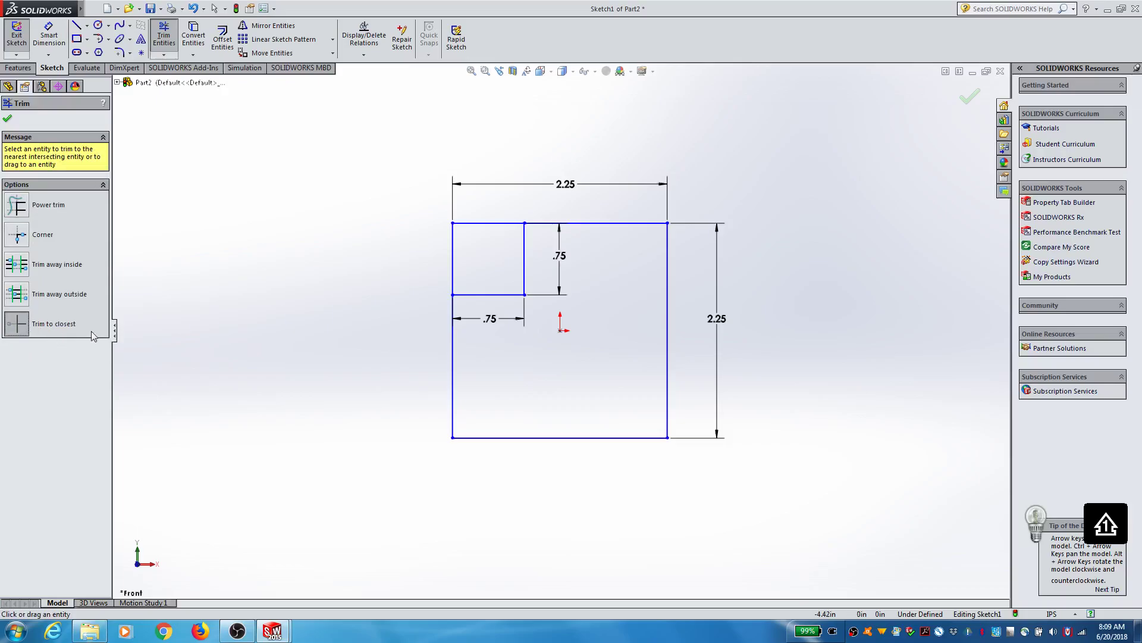
left_click(452, 260)
left_click(469, 224)
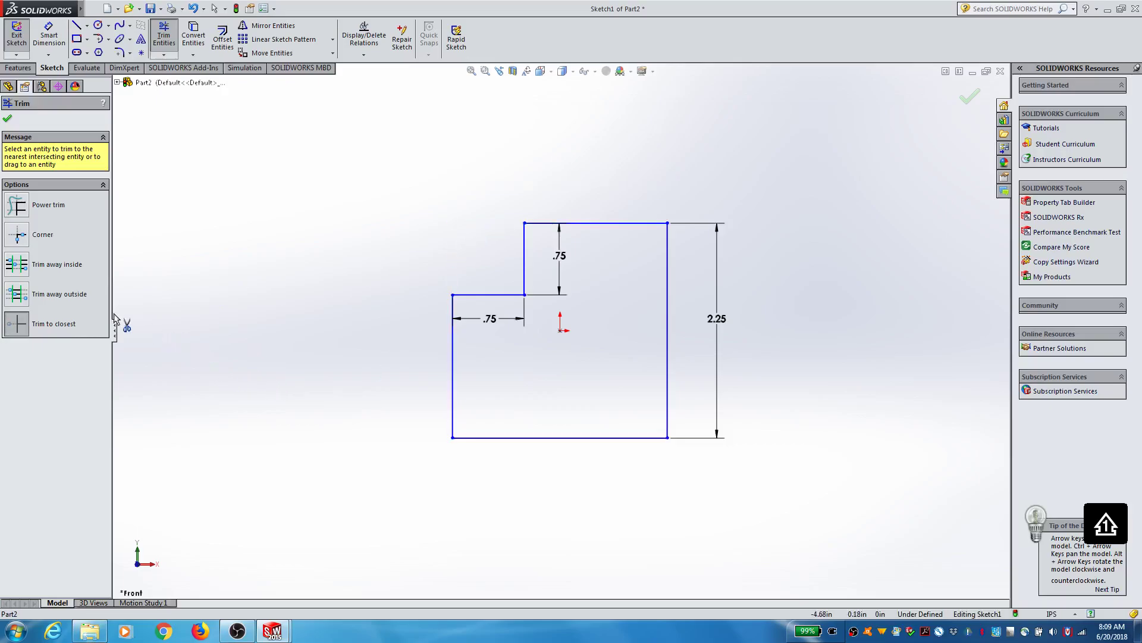
left_click(7, 122)
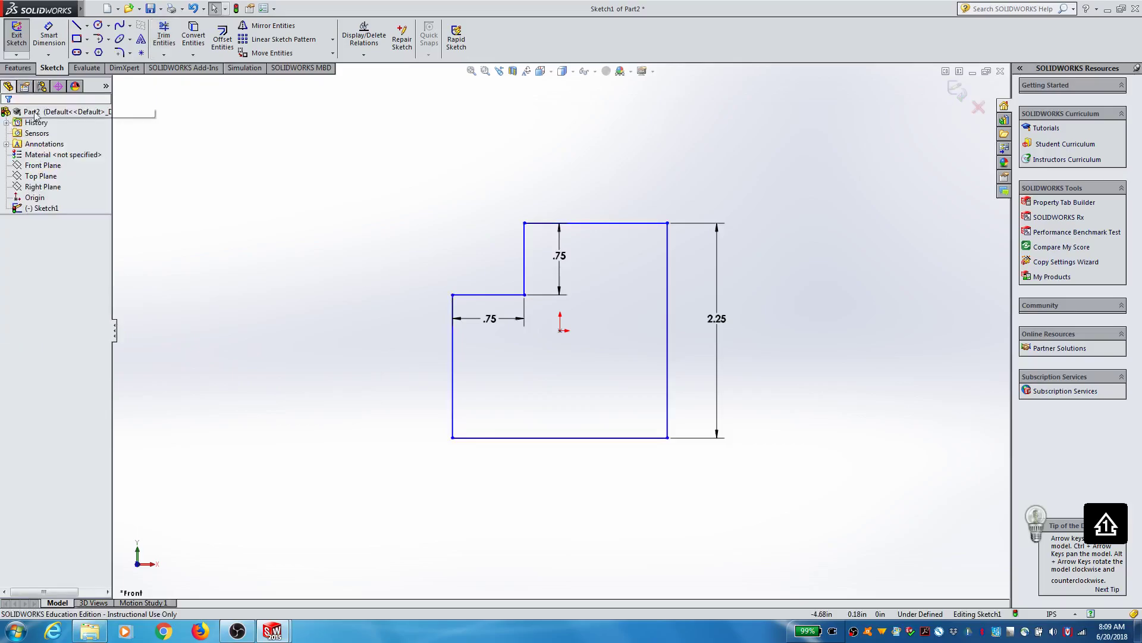
Step: Sketch a corner rectangle about 0.78 by 0.75 in inward from the square's upper right corner, level with the upper left notch
left_click(77, 39)
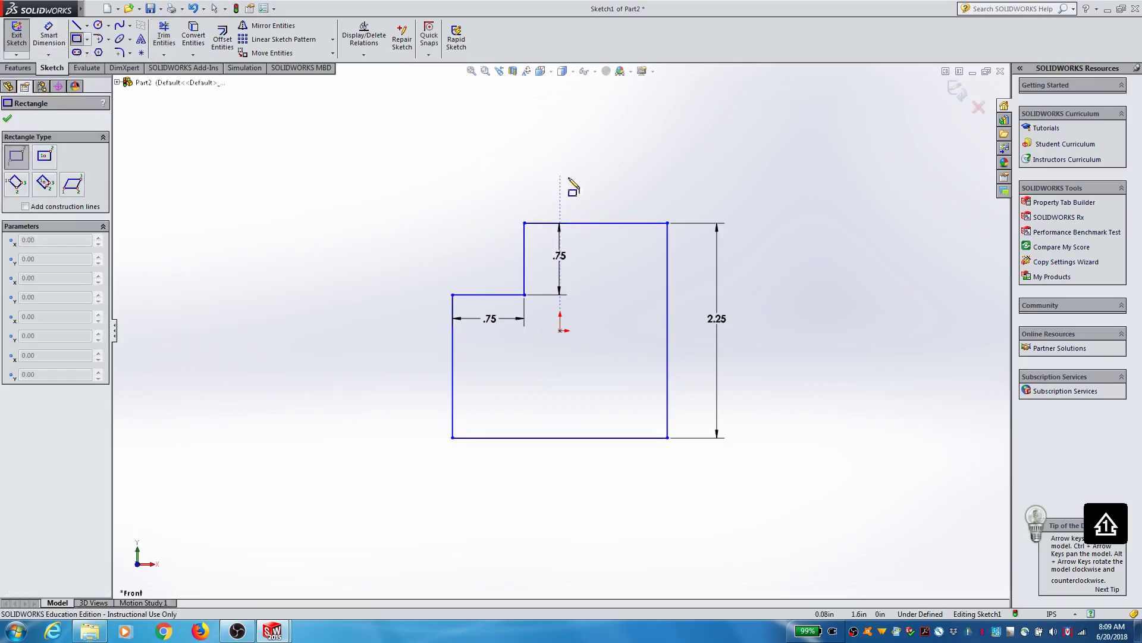
left_click(667, 223)
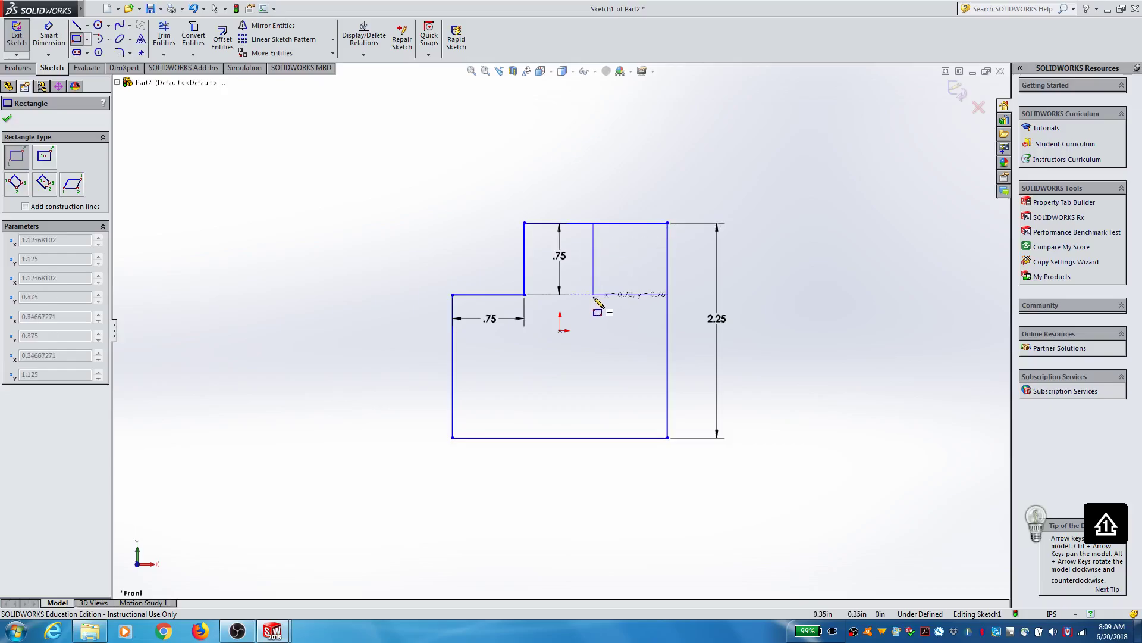
left_click(594, 295)
left_click(8, 122)
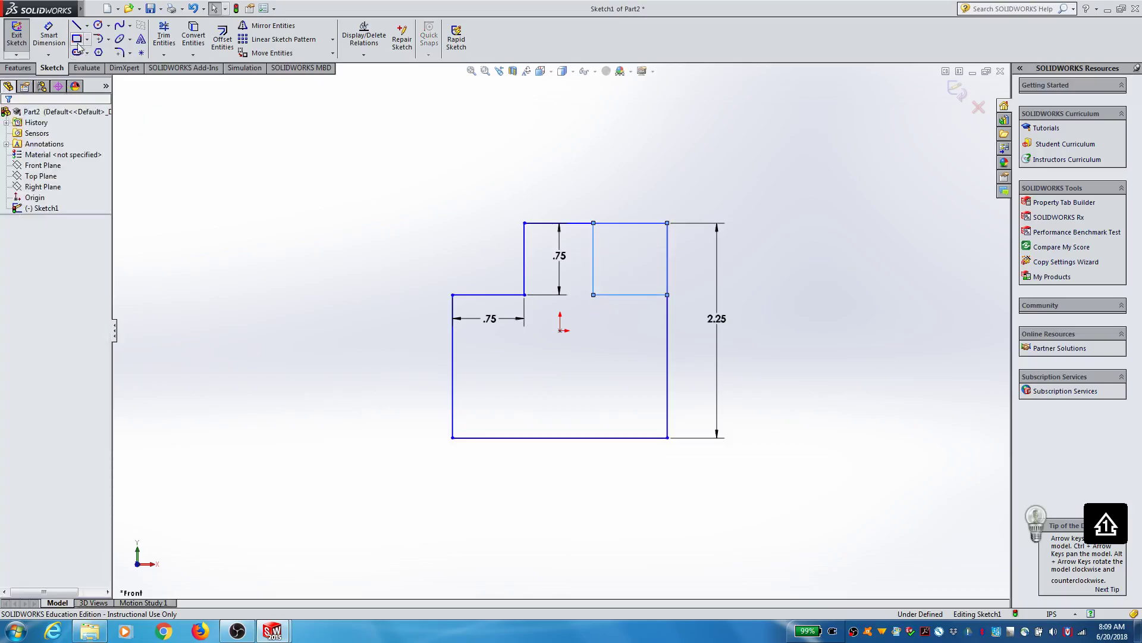
Step: Dimension the width of the upper right rectangle along its lower edge, setting it to 0.75 in
left_click(54, 37)
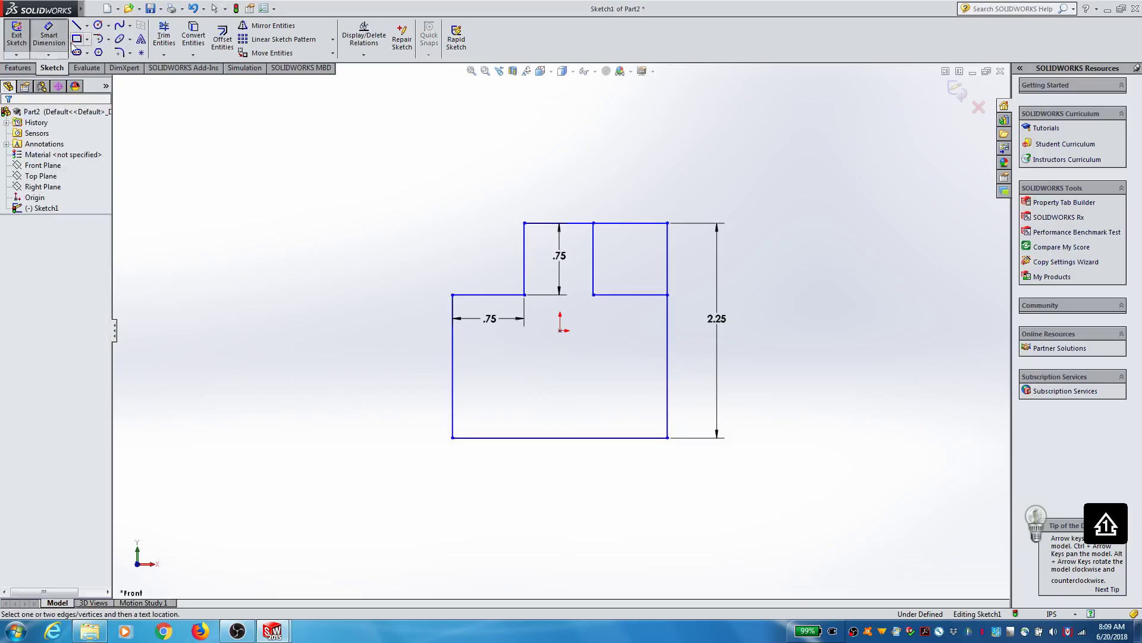
left_click(616, 226)
key("Escape")
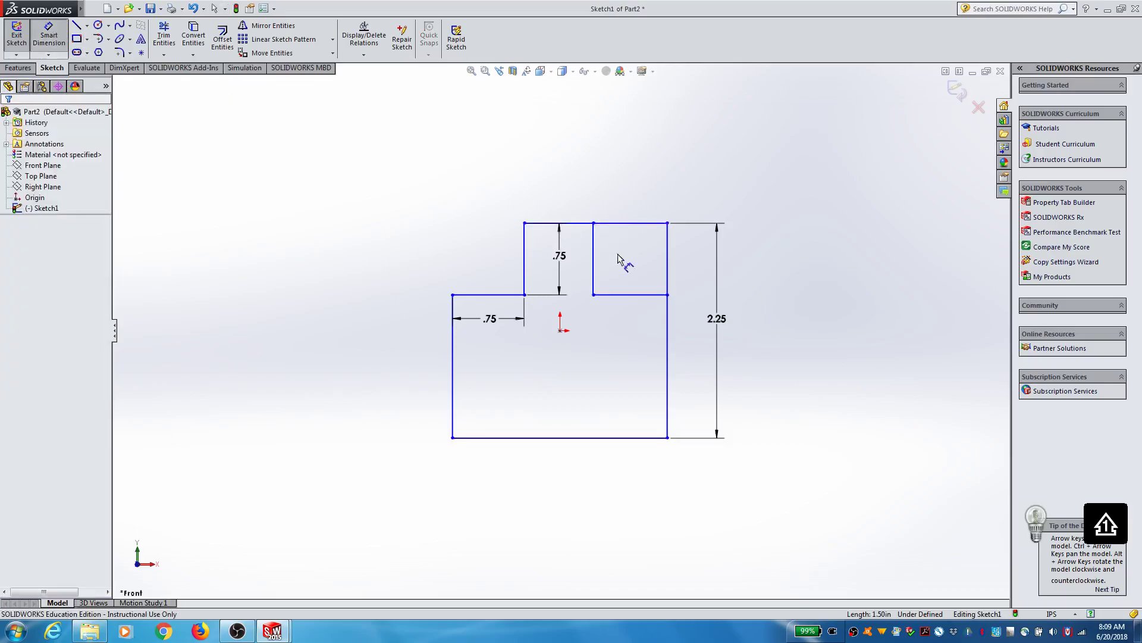
left_click(629, 294)
left_click(631, 320)
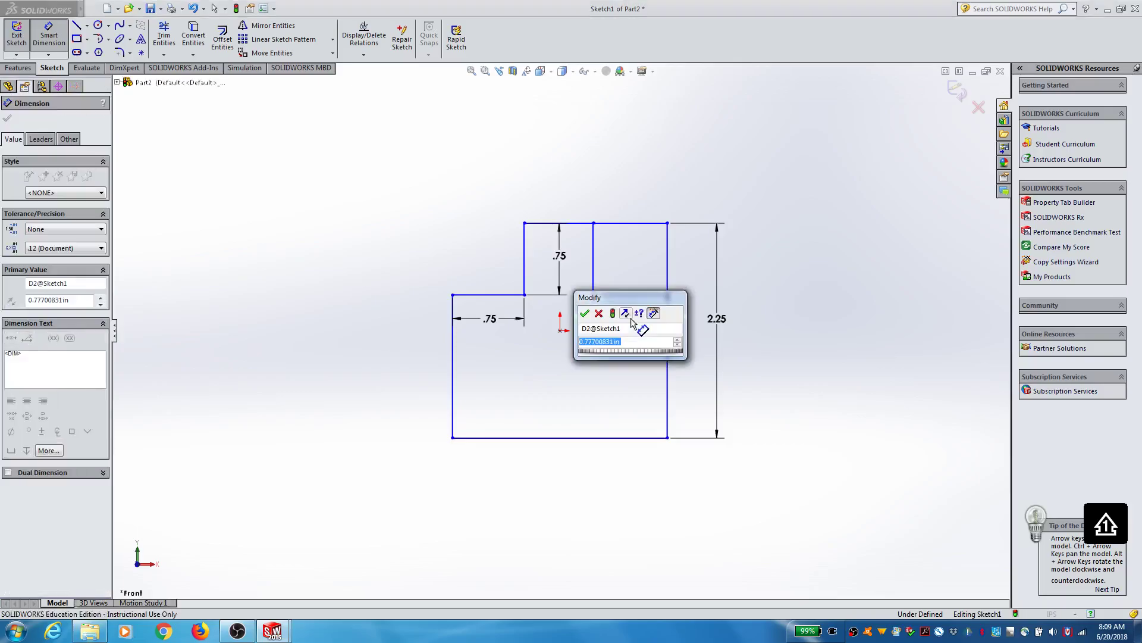
type(".75")
key("Return")
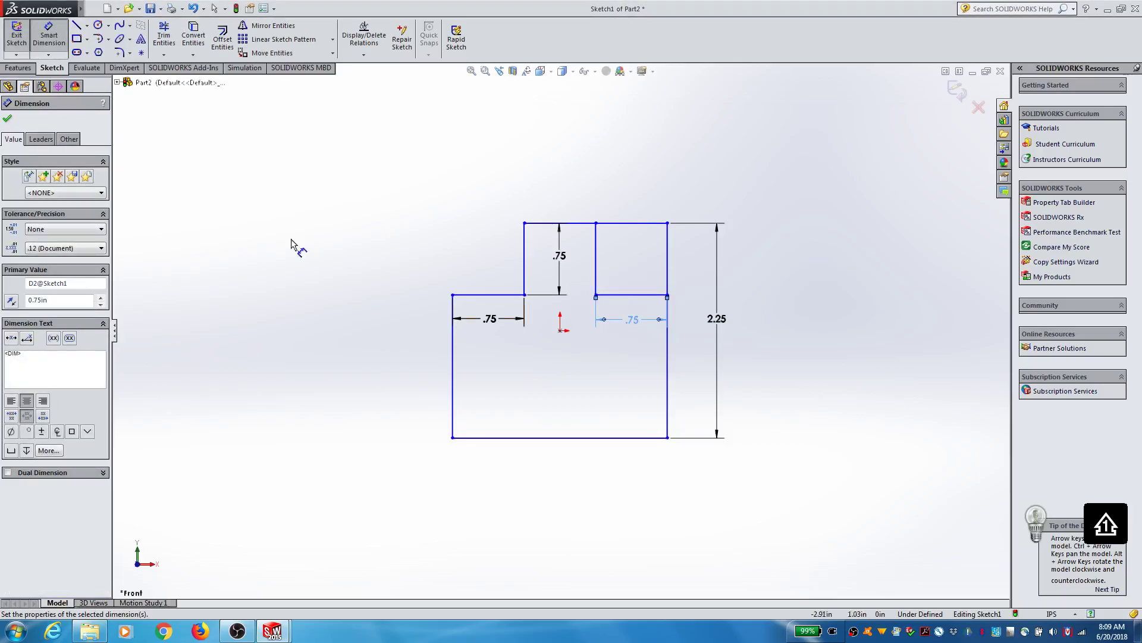
left_click(8, 116)
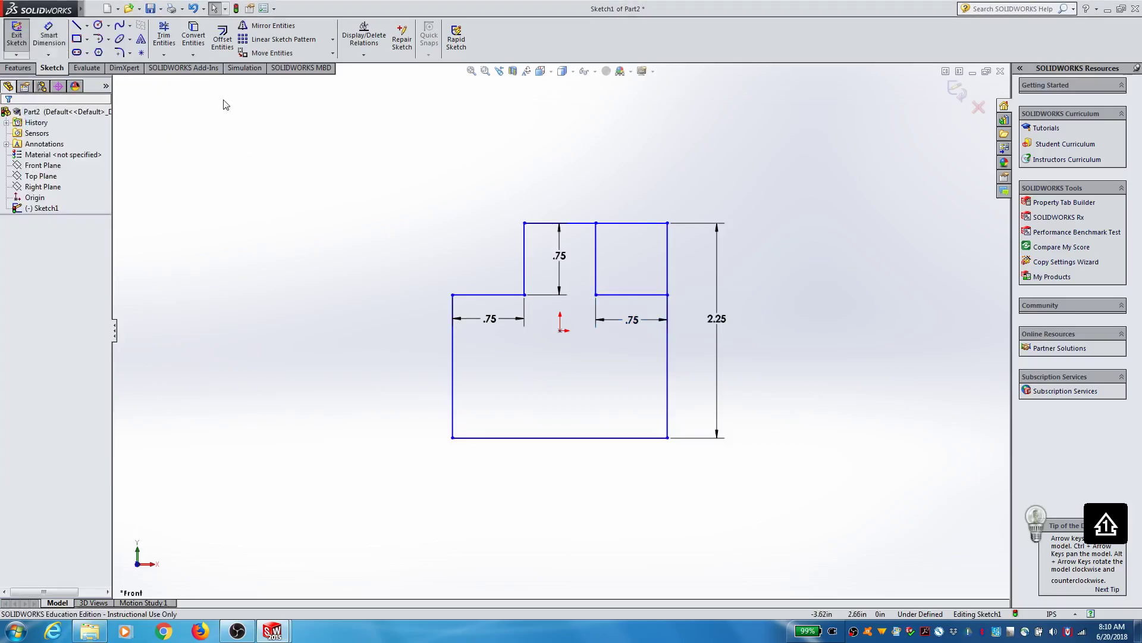
Step: Trim the two outer edge segments at the upper right corner to form the second notch
left_click(164, 34)
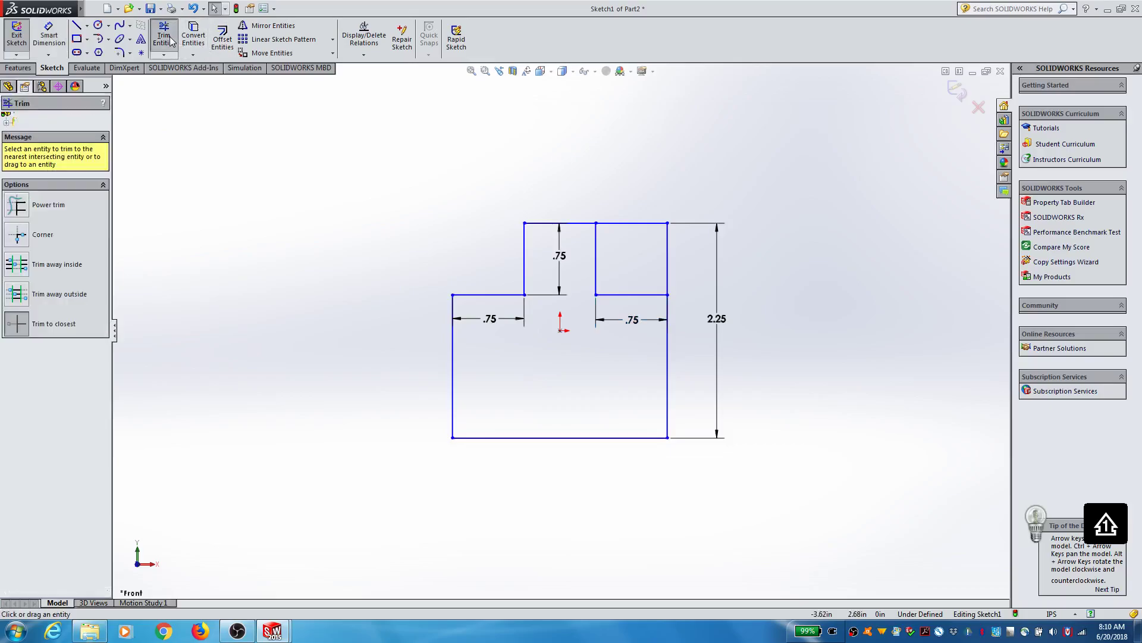
left_click(619, 224)
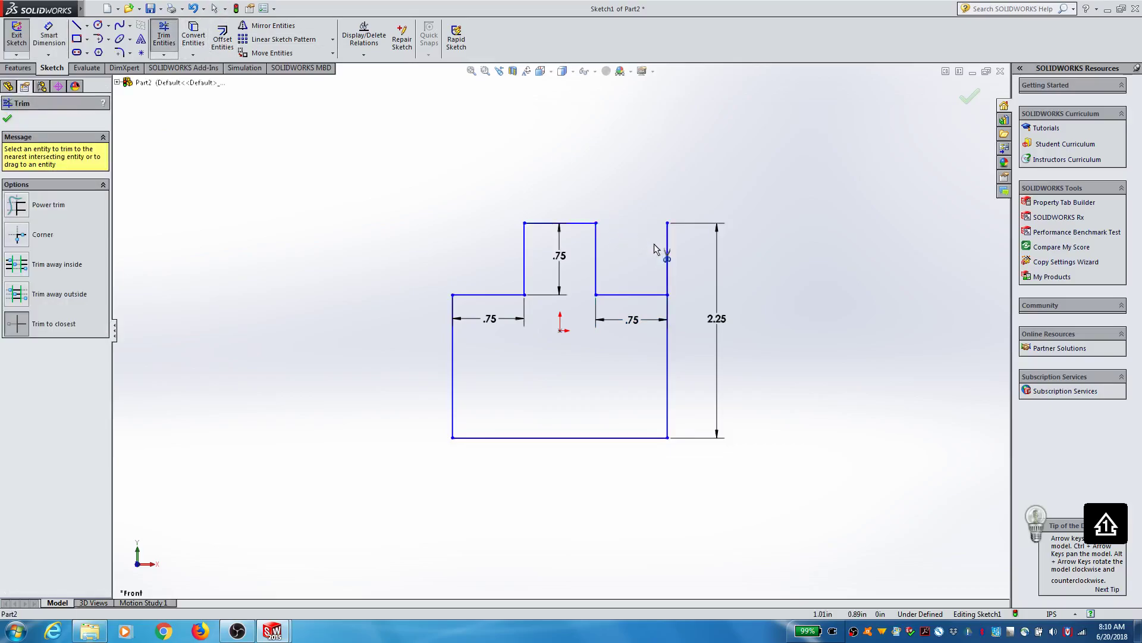
left_click(667, 256)
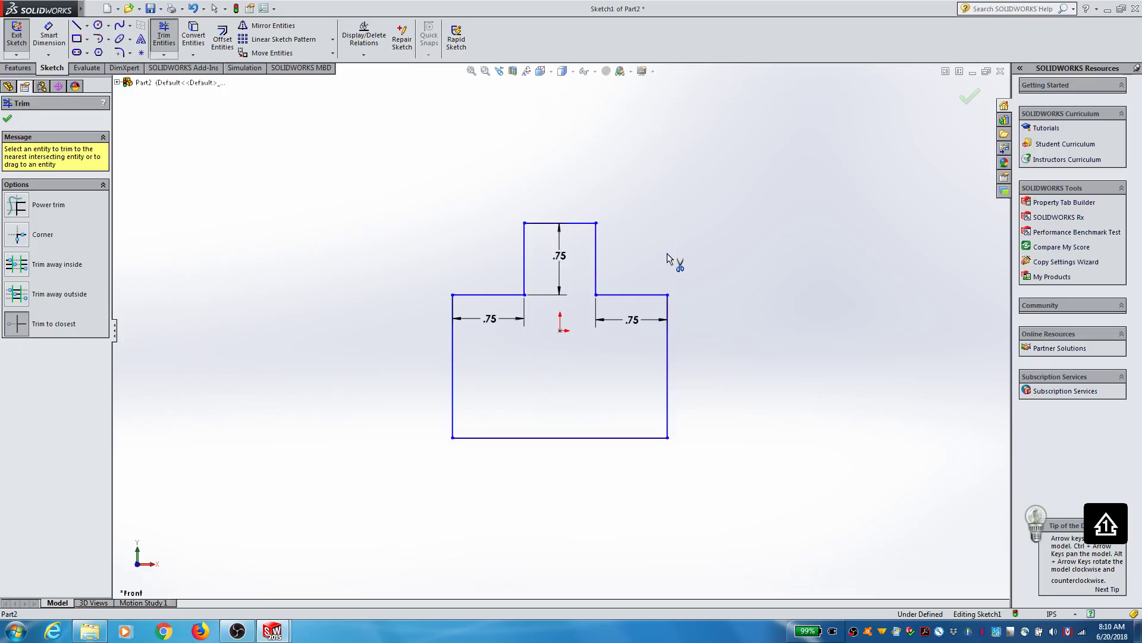
left_click(7, 120)
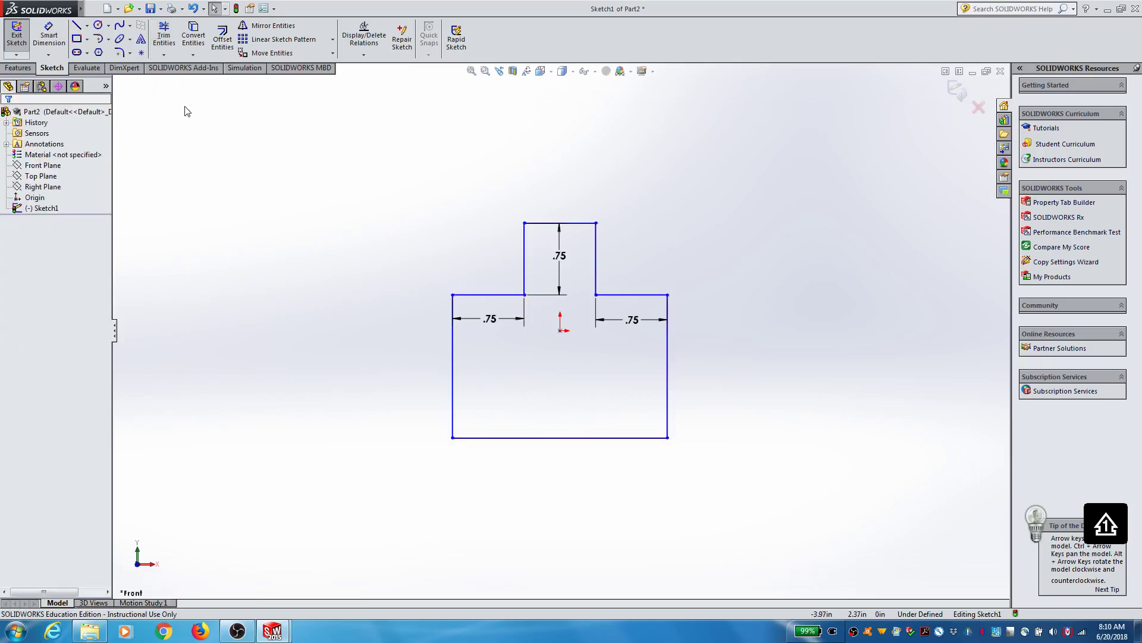
Step: Sketch a corner rectangle about 0.75 by 0.62 in inward from the profile's lower left corner, aligned with the notch above
left_click(77, 39)
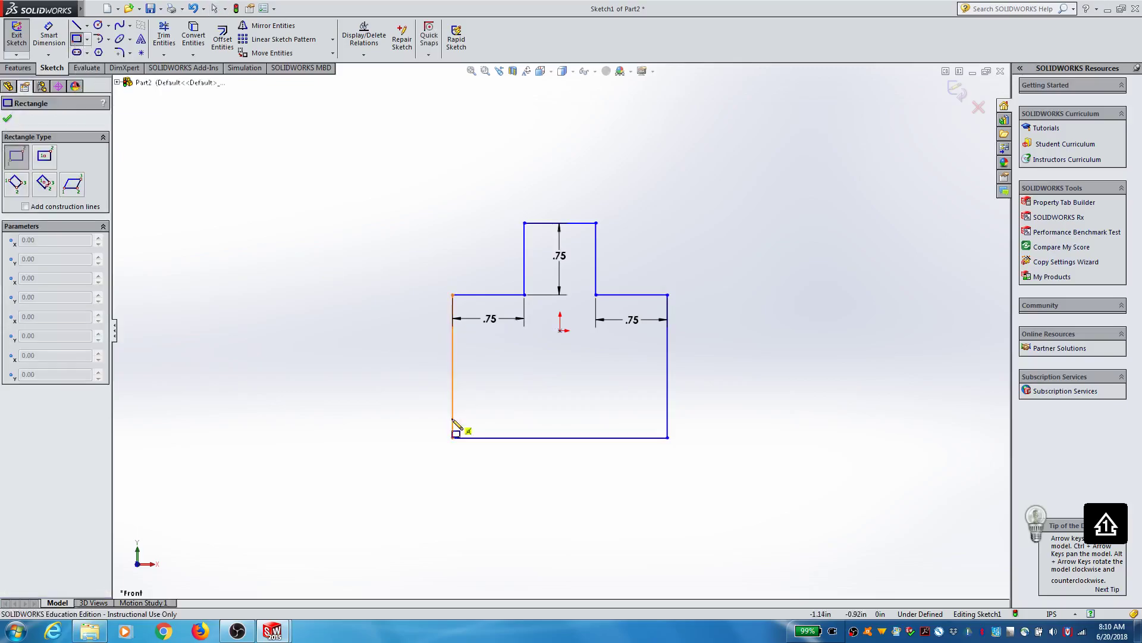
left_click(452, 438)
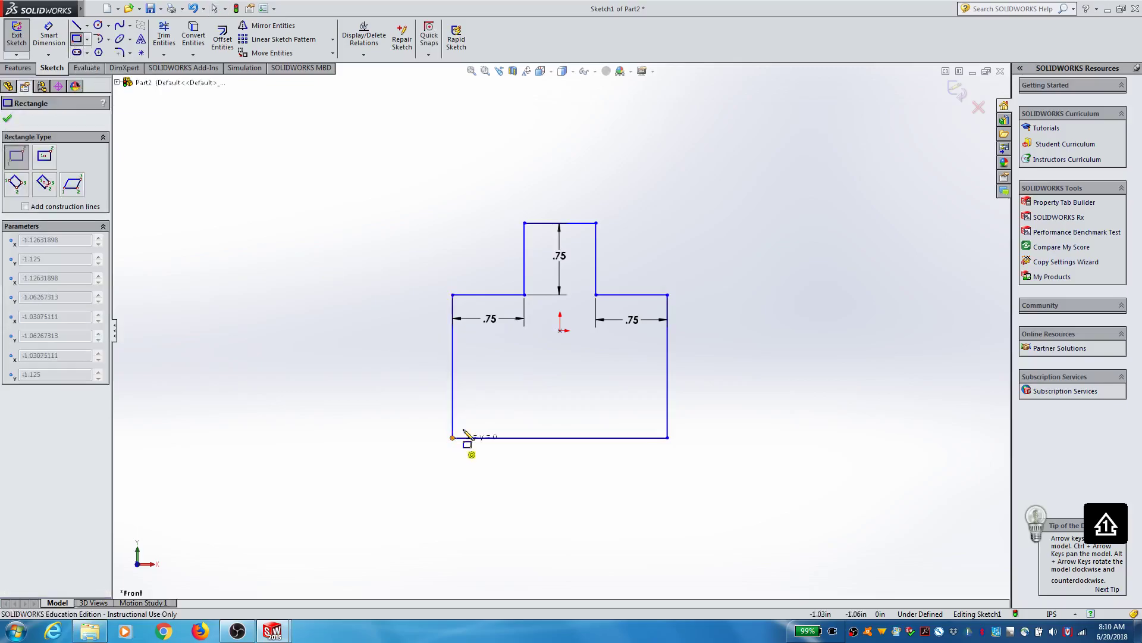
left_click(524, 378)
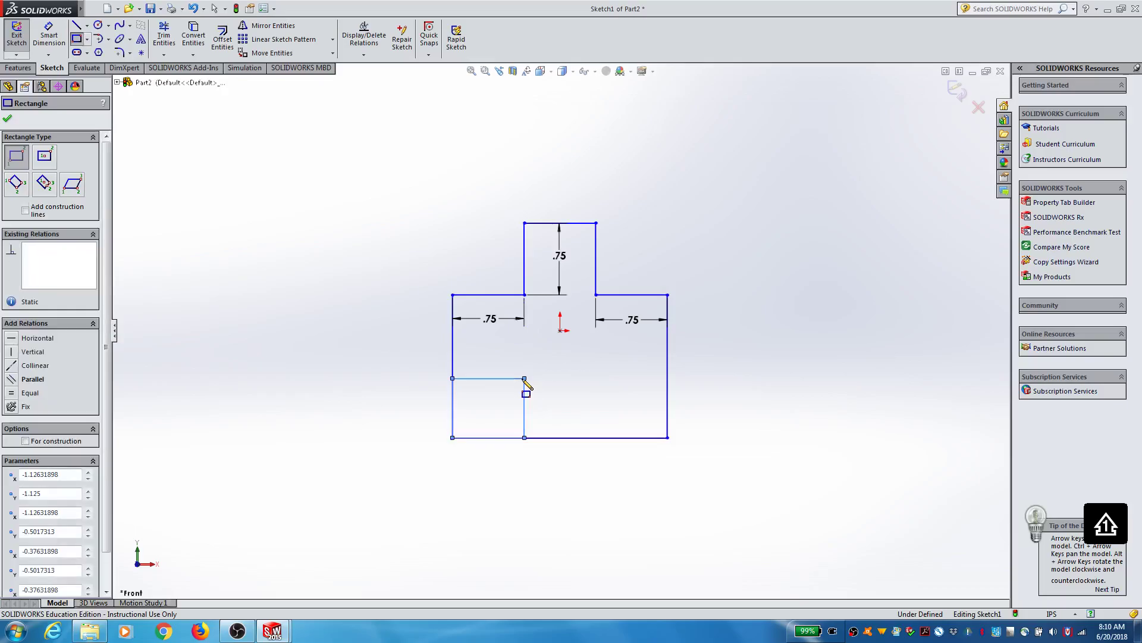
left_click(8, 121)
Step: Dimension the height of the lower left rectangle, setting it to 0.75 in
left_click(49, 34)
left_click(526, 406)
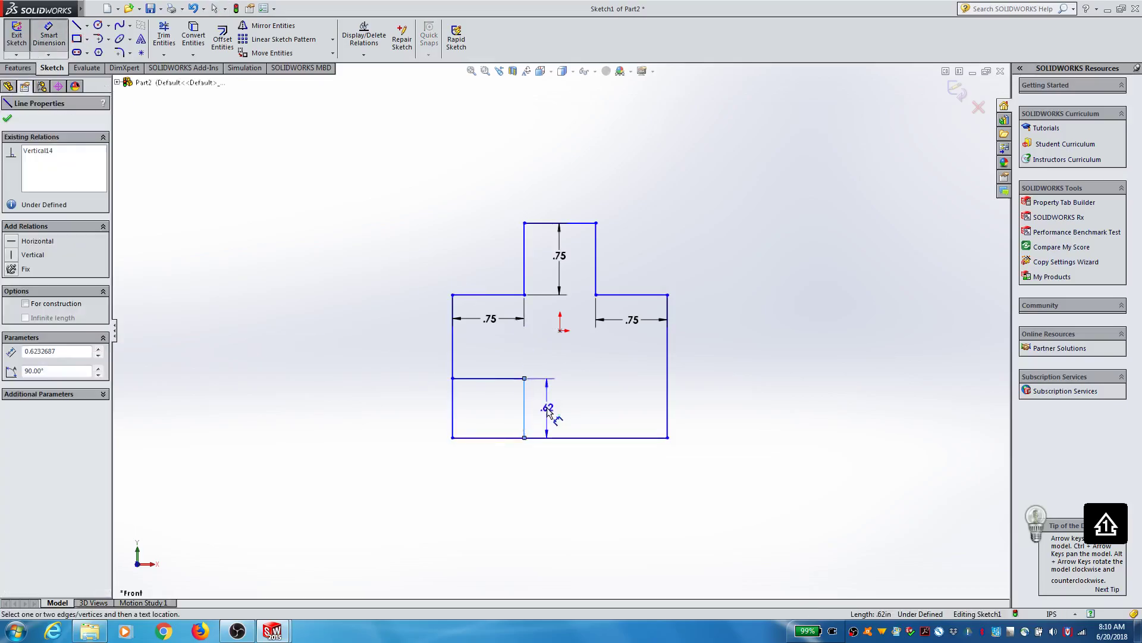
left_click(544, 409)
type(".75")
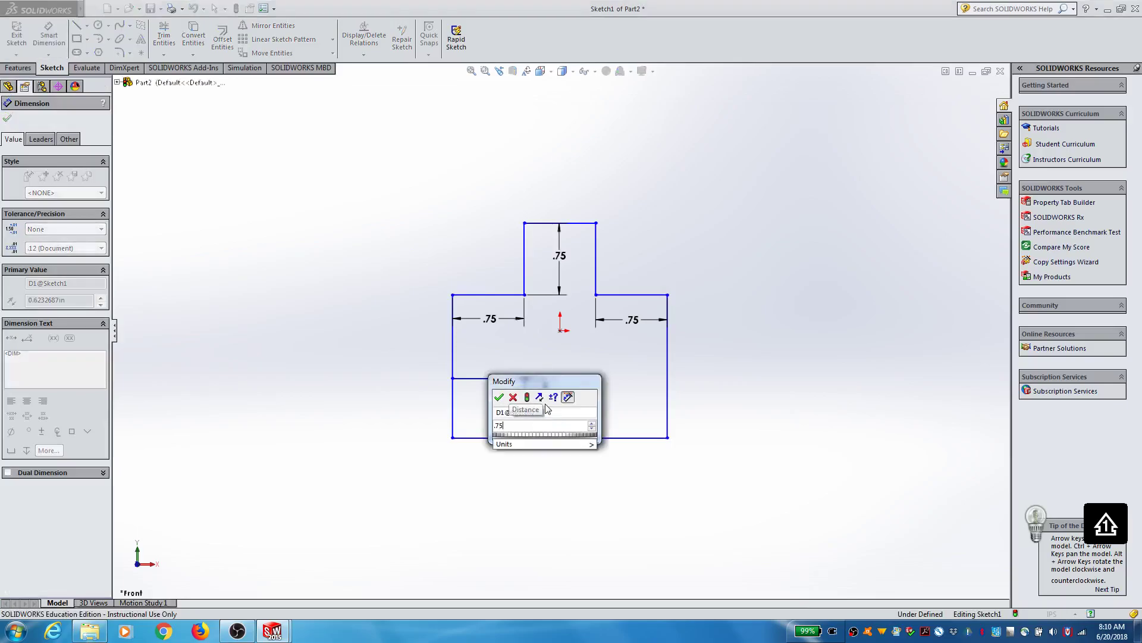
key("Return")
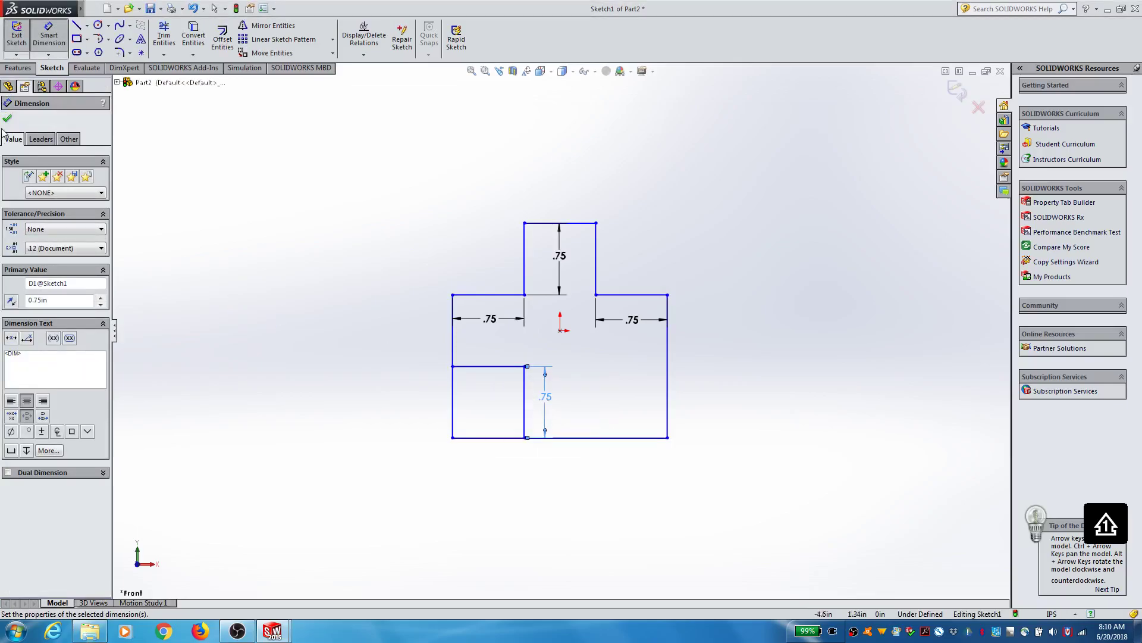
left_click(8, 118)
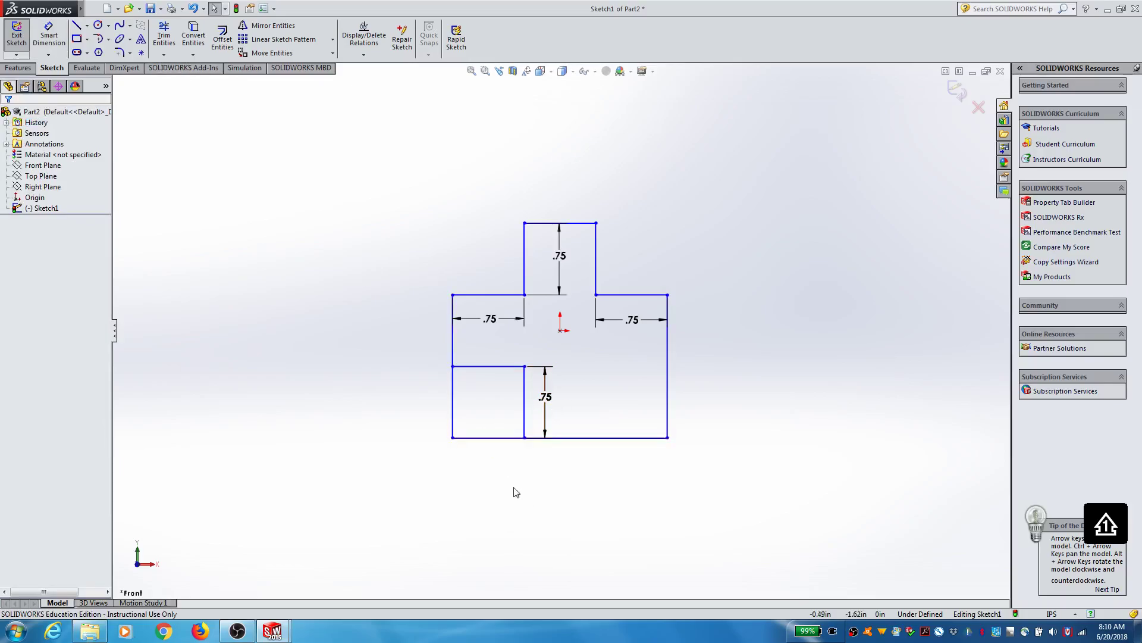
Step: Trim the two outer edge segments at the lower left corner to form the third notch
left_click(164, 36)
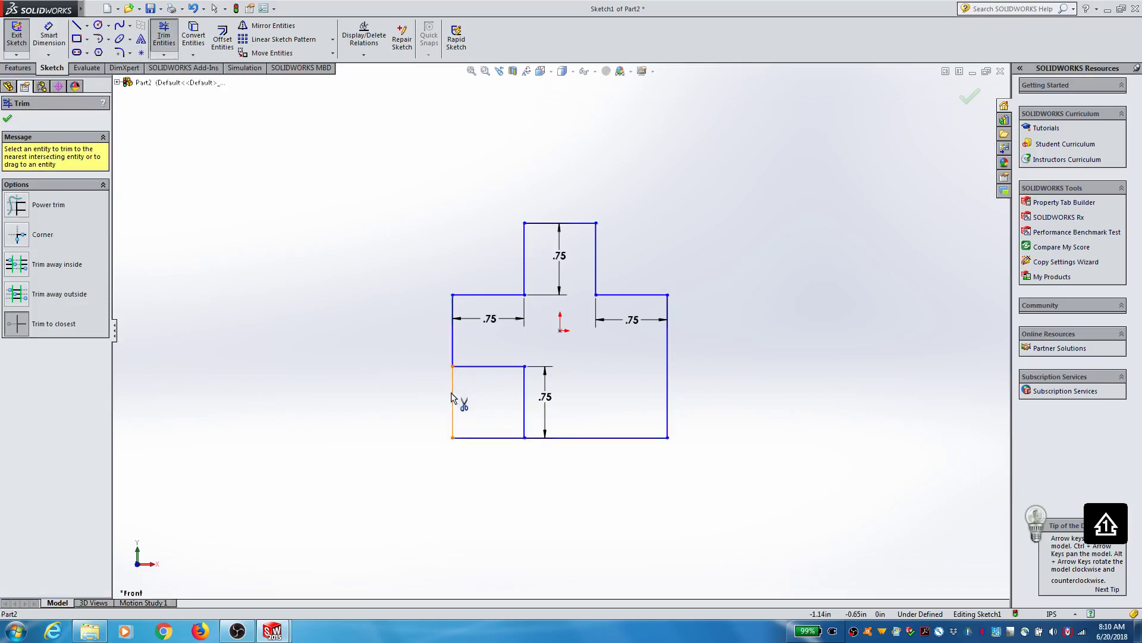
left_click(485, 438)
left_click(487, 438)
left_click(7, 119)
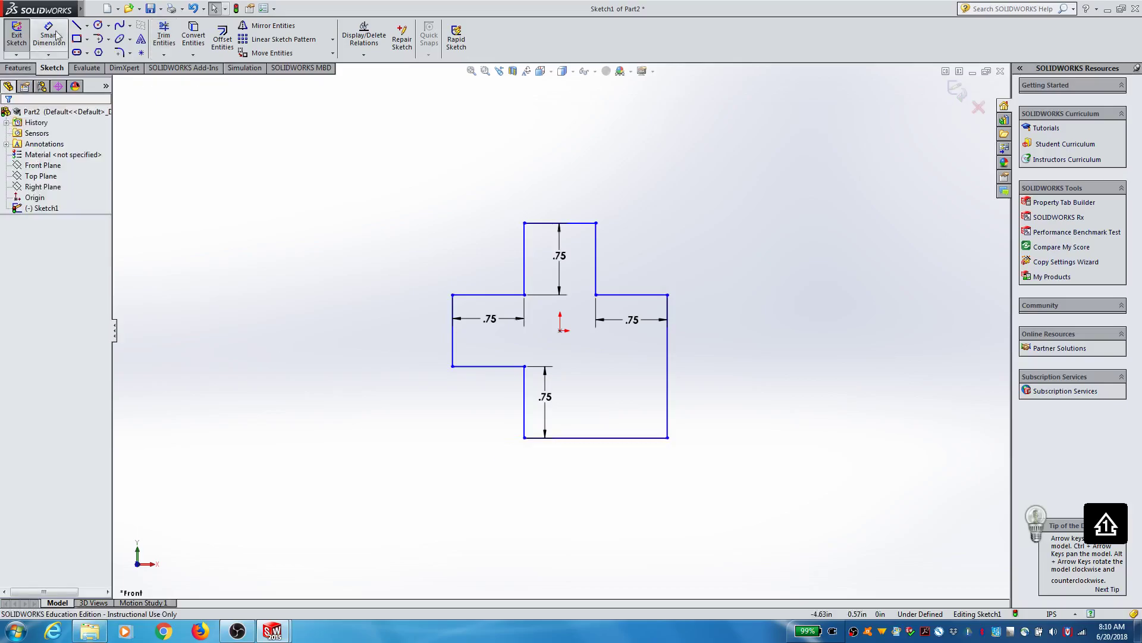
Step: Sketch a corner rectangle about 0.87 by 0.75 in inward from the profile's lower right corner, level with the lower left notch
left_click(77, 39)
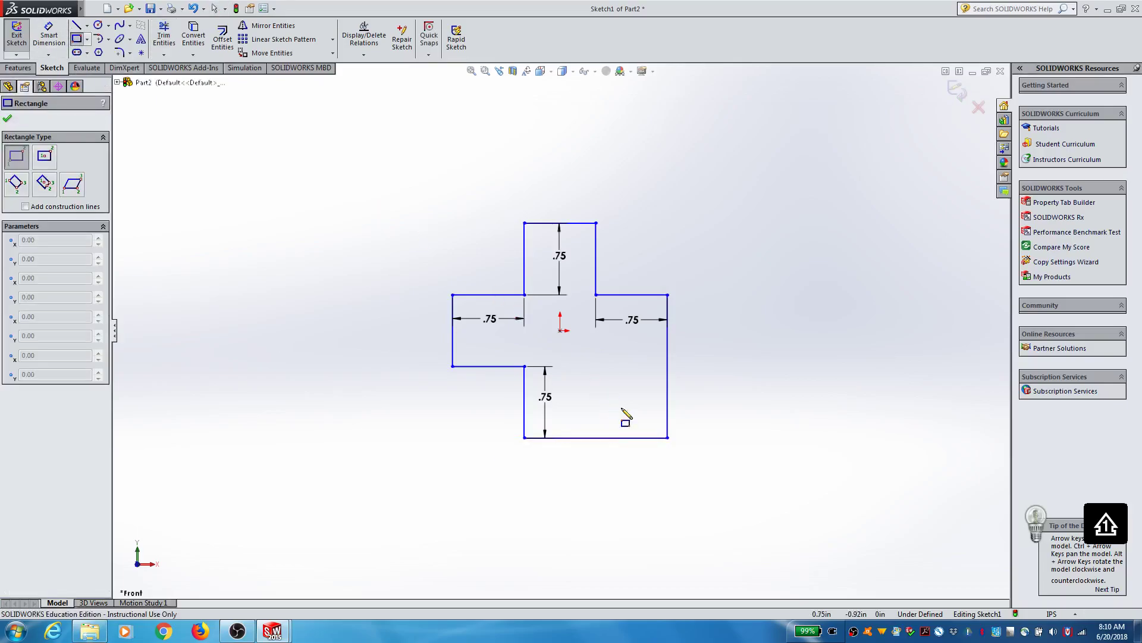
left_click(668, 438)
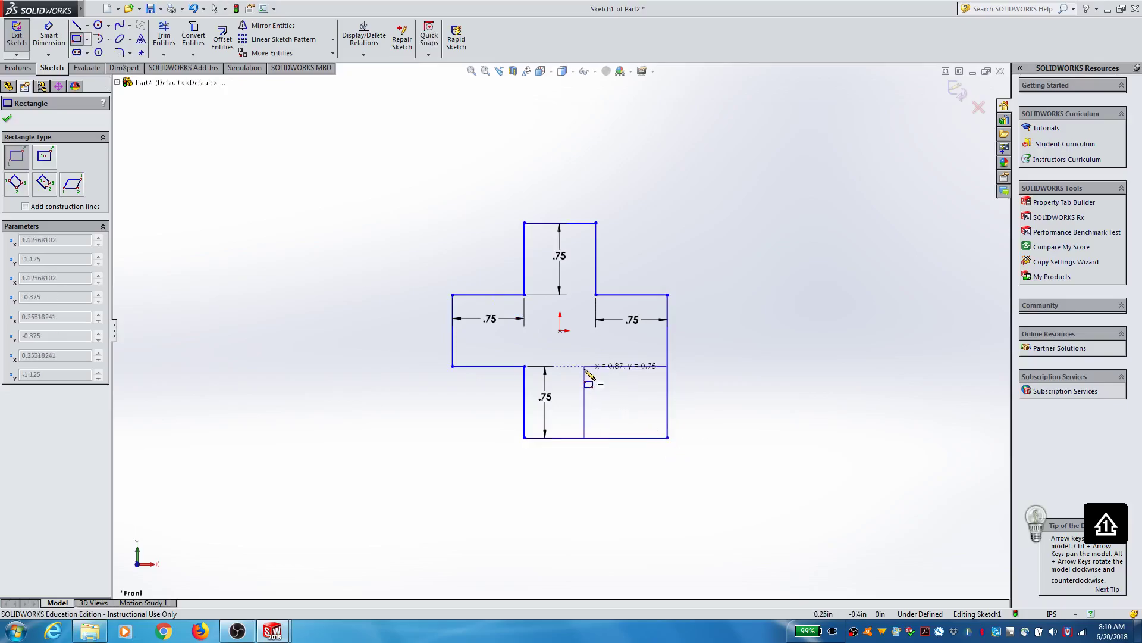
left_click(584, 366)
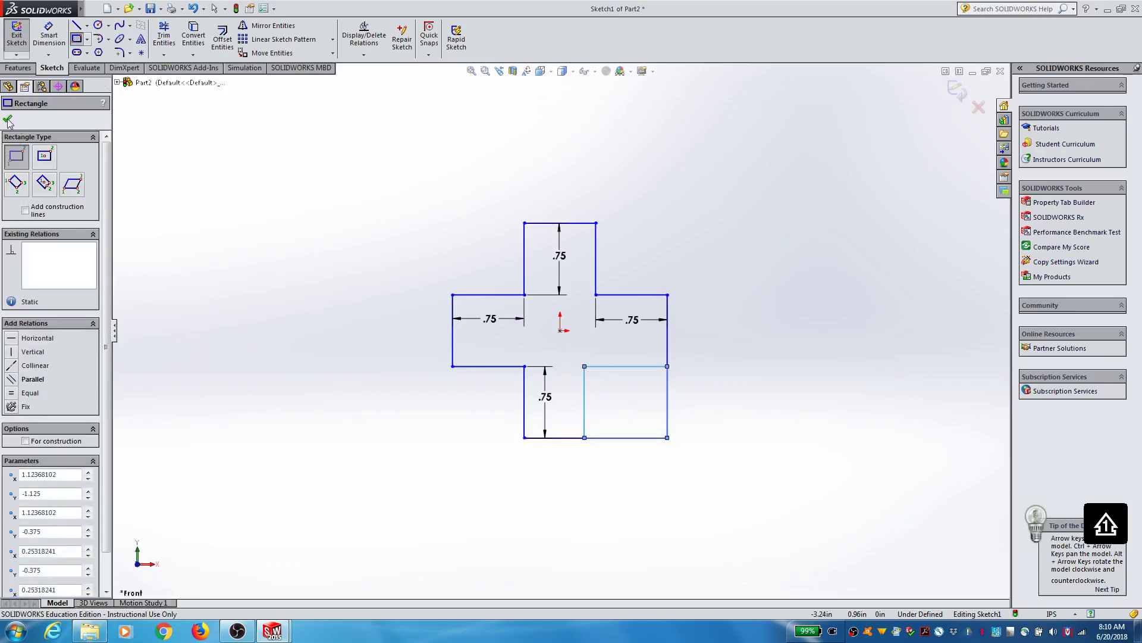
left_click(8, 121)
Step: Try to dimension the lower right rectangle's width at 0.75 in, undo the value change and delete the dimension
left_click(49, 35)
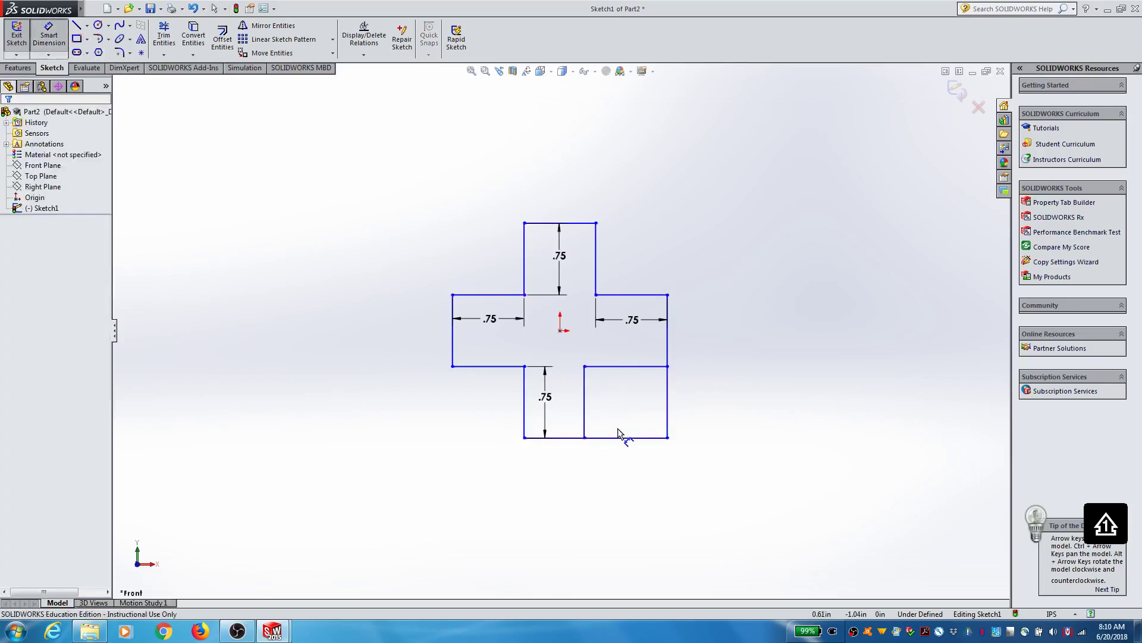
left_click(638, 366)
left_click(626, 351)
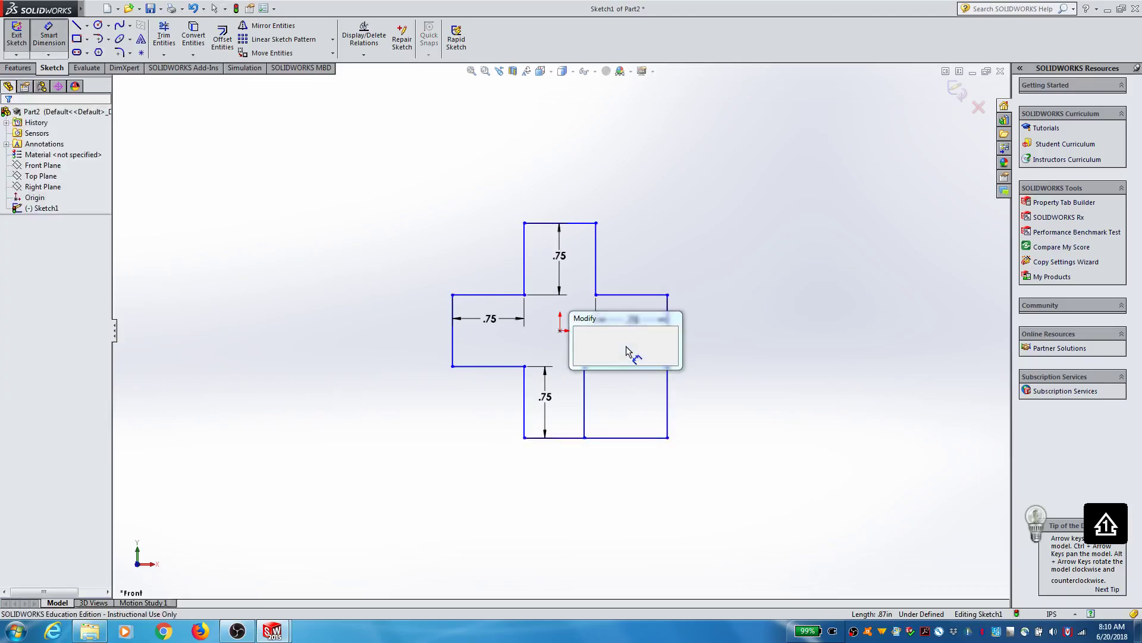
type(".75")
key("Return")
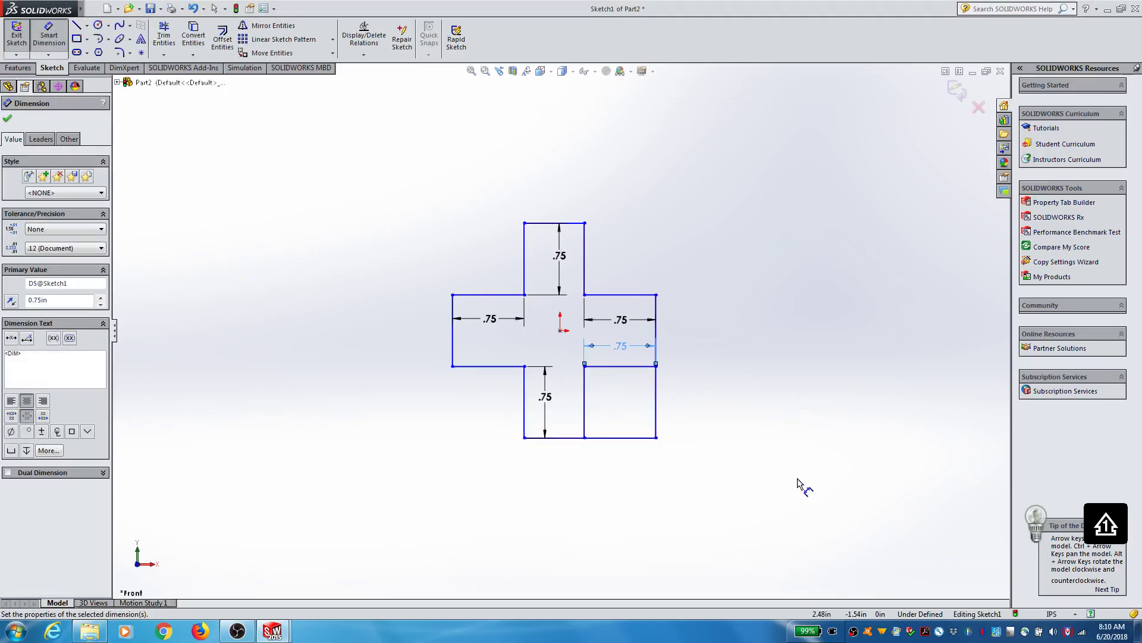
left_click(194, 9)
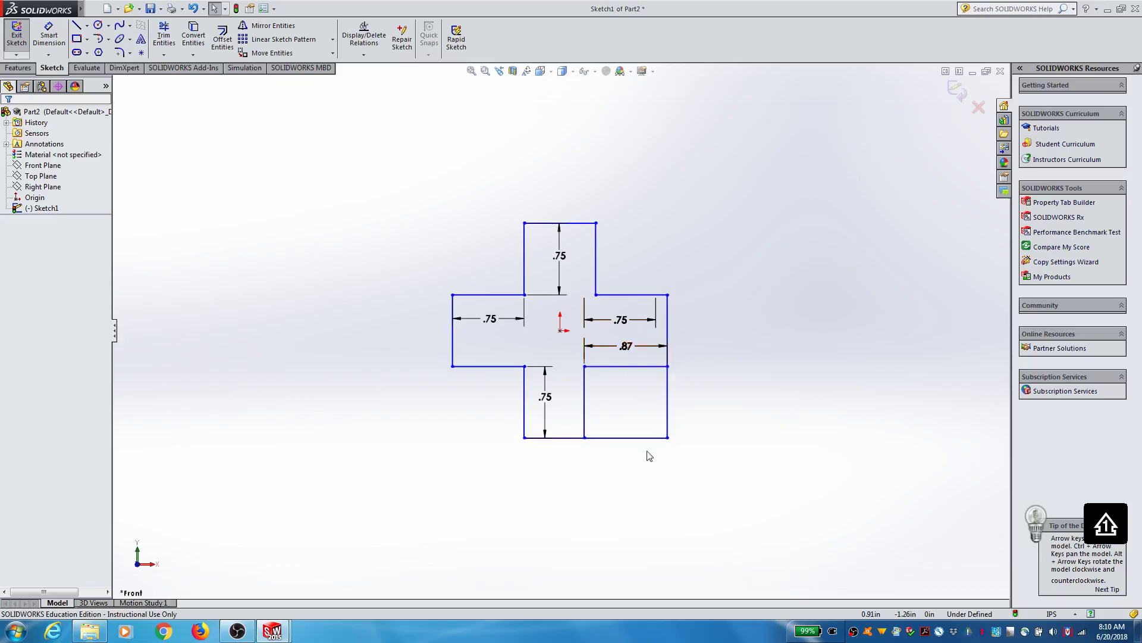
left_click(584, 387)
mouse_move(584, 387)
left_mouse_down()
mouse_move(596, 386)
mouse_move(585, 376)
left_mouse_up()
left_click(625, 347)
key("Delete")
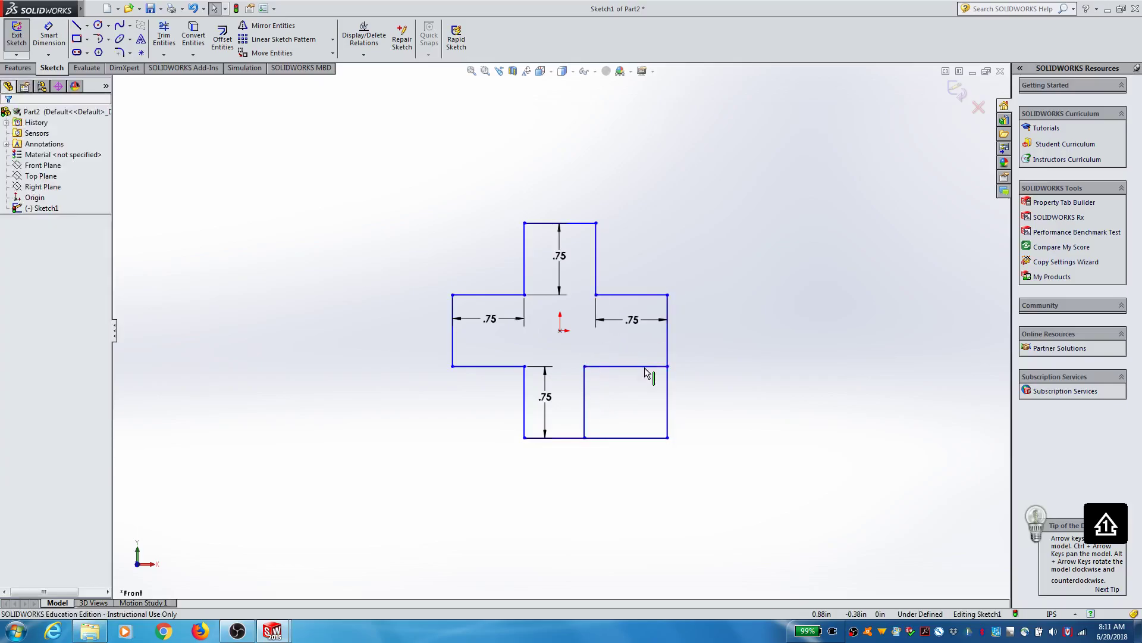
Step: Move the inner vertical edge of the lower right rectangle into line with the vertical edge of the upper right notch
left_click(583, 394)
left_click_drag(583, 393, 597, 387)
left_click(687, 446)
Step: Trim the two outer edge segments at the lower right corner to form the fourth notch
left_click(164, 36)
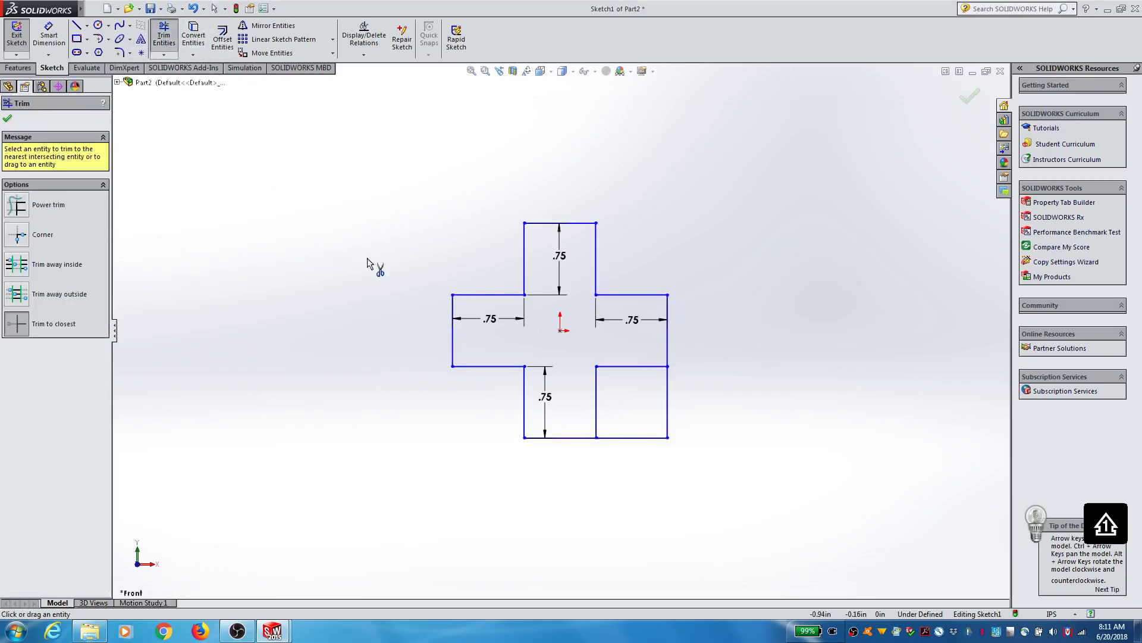
left_click(644, 437)
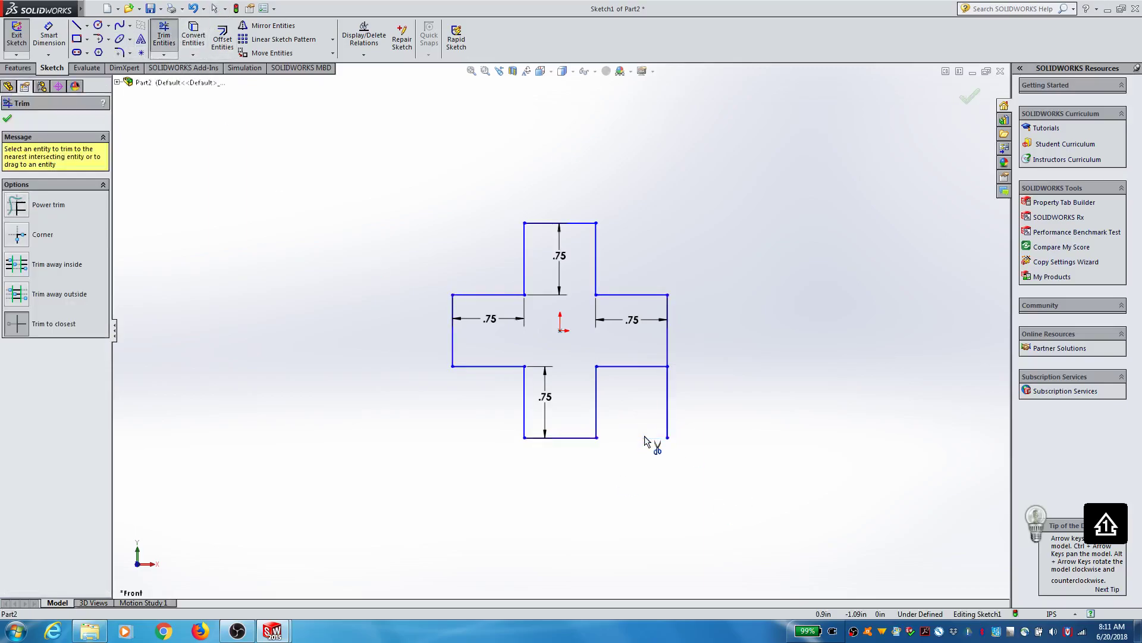
left_click(668, 411)
left_click(665, 411)
left_click(7, 119)
left_click(49, 36)
left_click(649, 367)
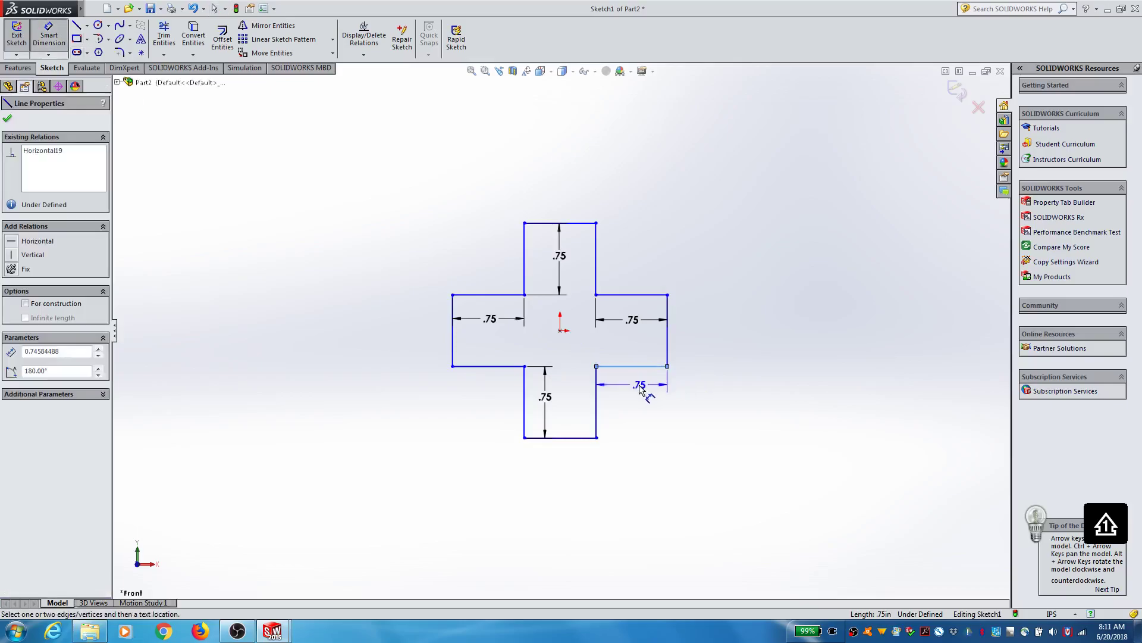
key("Escape")
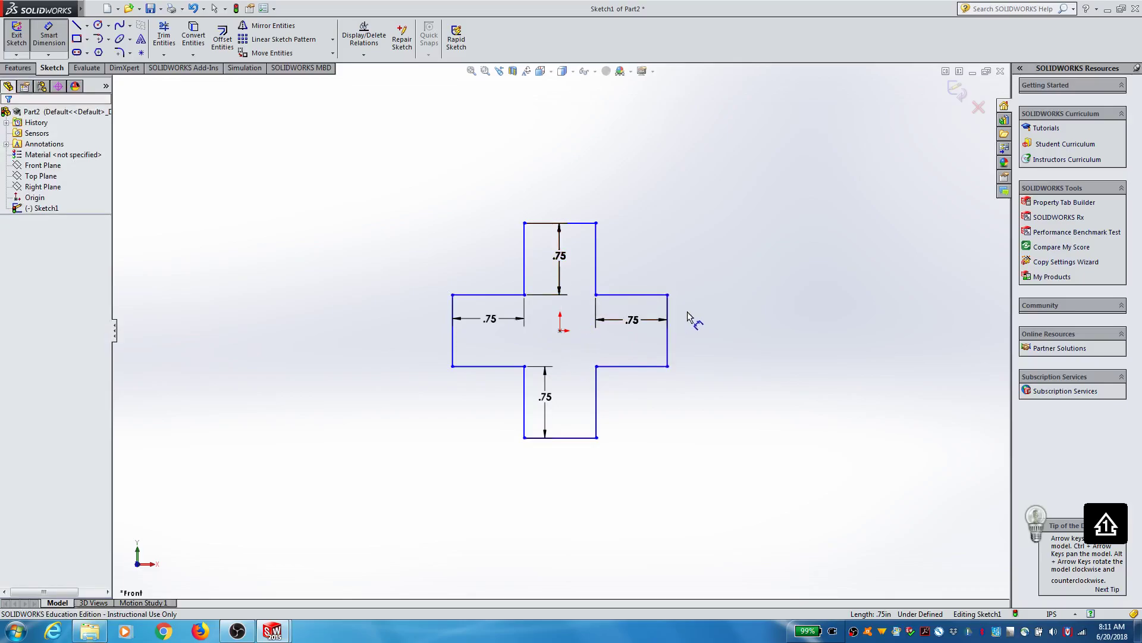
left_click(52, 43)
Step: Finish the cross-shaped sketch and extrude it as a blind boss 0.75 in deep
left_click(17, 35)
left_click(18, 68)
left_click(20, 43)
type(".75")
key("Return")
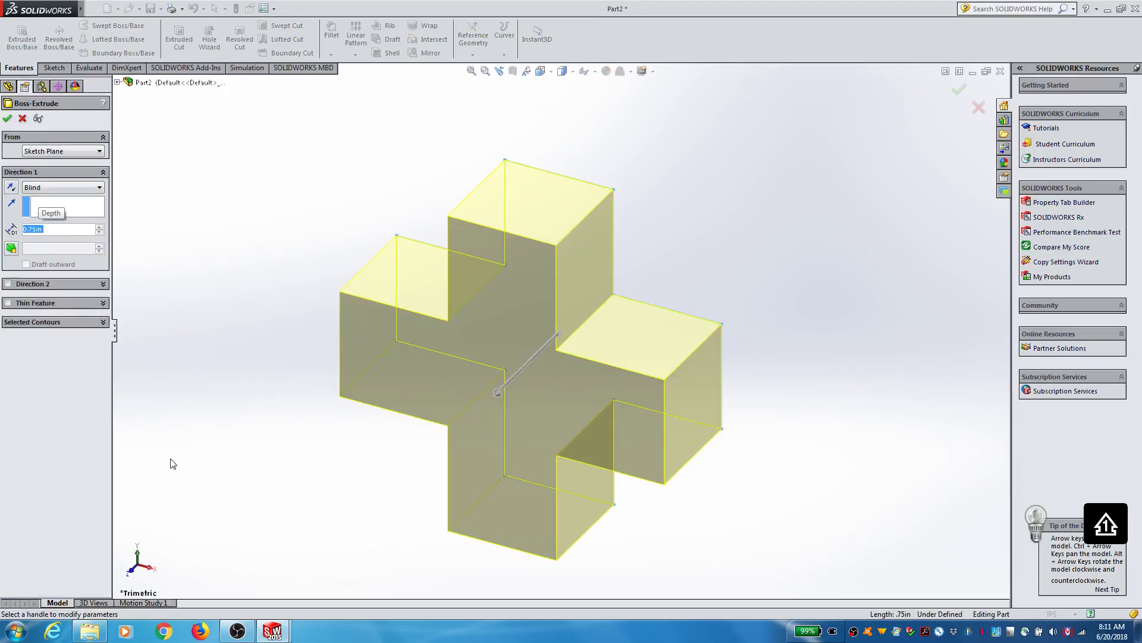
scroll(443, 505, "up", 4)
left_click(7, 118)
Step: Start a new sketch on the front face of the cross and orient the model to the Front view
mouse_move(571, 447)
middle_mouse_down()
mouse_move(540, 393)
mouse_move(477, 390)
mouse_move(446, 405)
mouse_move(612, 365)
mouse_move(487, 398)
mouse_move(423, 398)
mouse_move(602, 377)
mouse_move(619, 405)
mouse_move(551, 420)
mouse_move(571, 423)
mouse_move(562, 416)
middle_mouse_up()
scroll(561, 415, "down", 2)
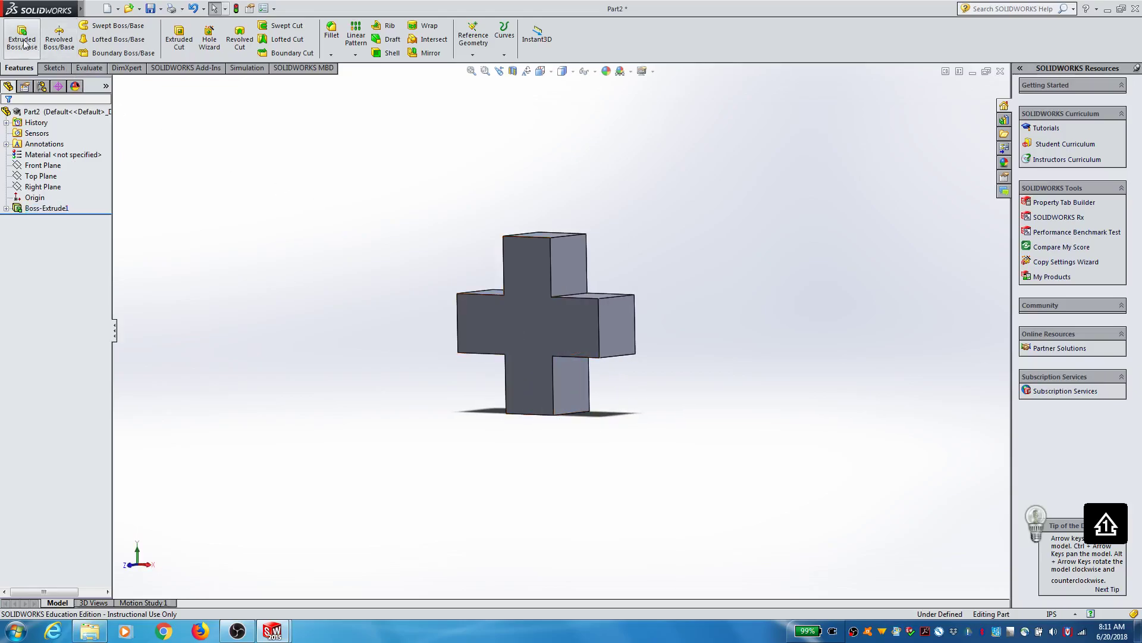
left_click(47, 68)
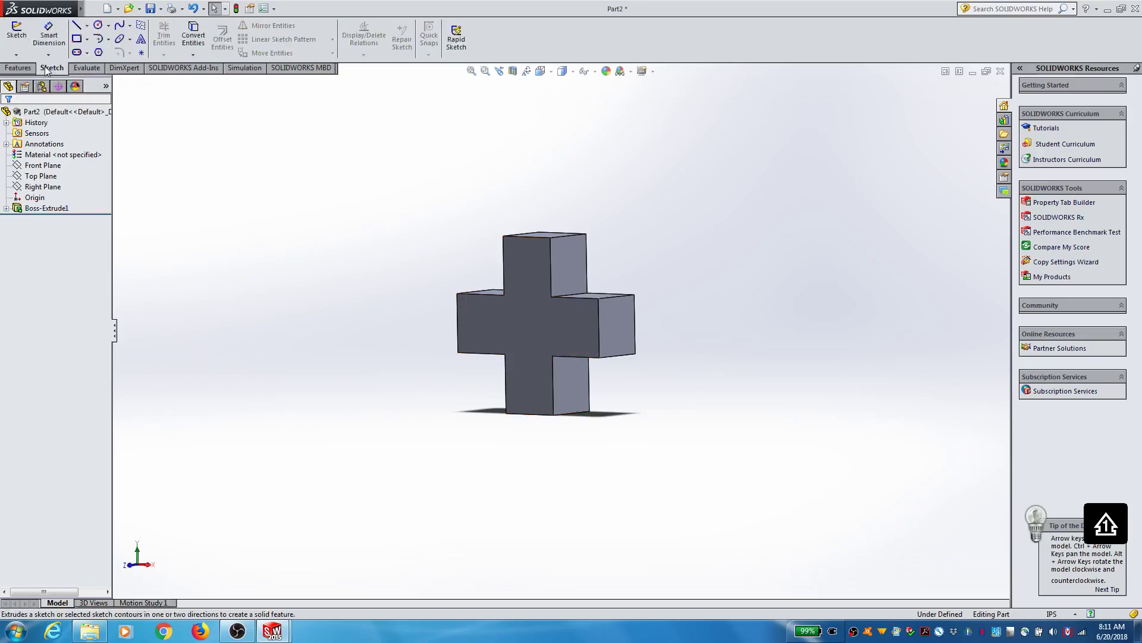
left_click(17, 31)
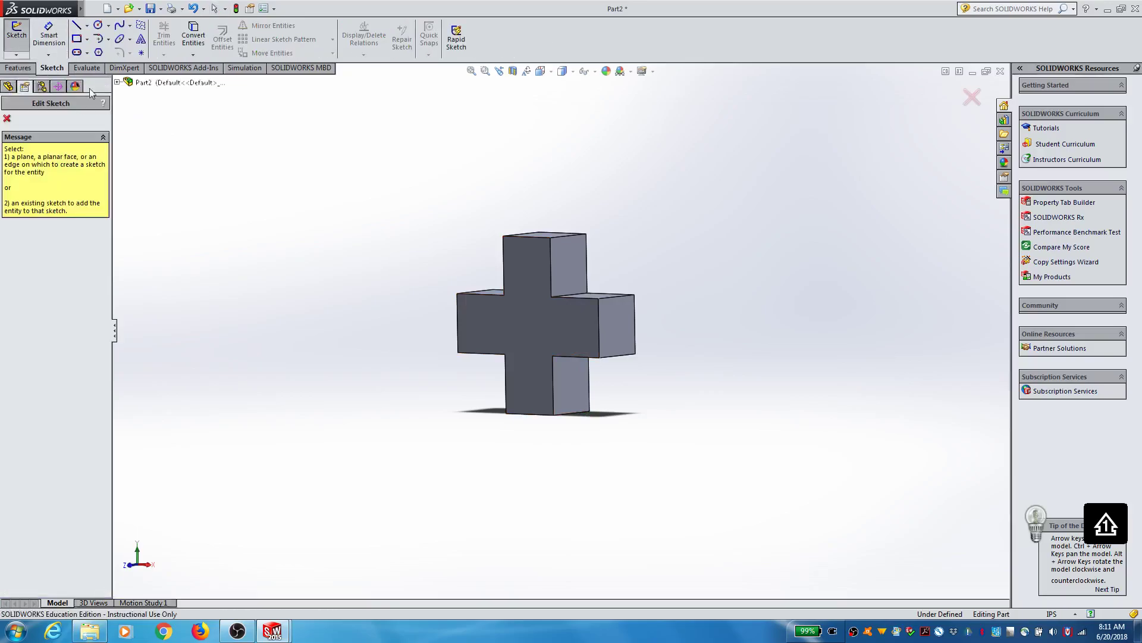
left_click(540, 328)
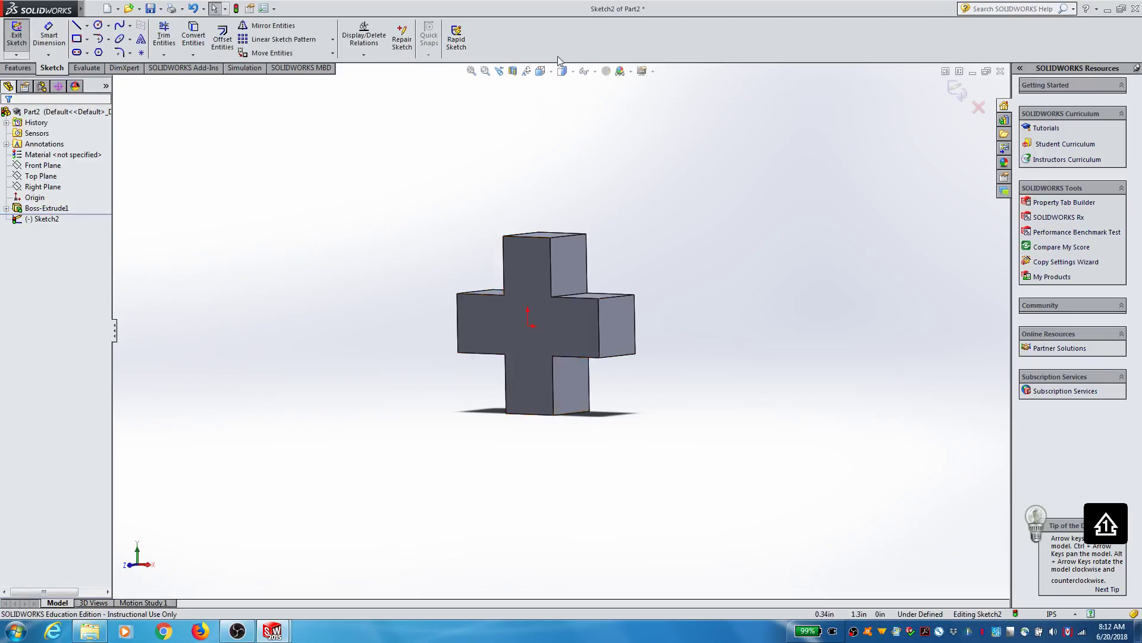
left_click(541, 72)
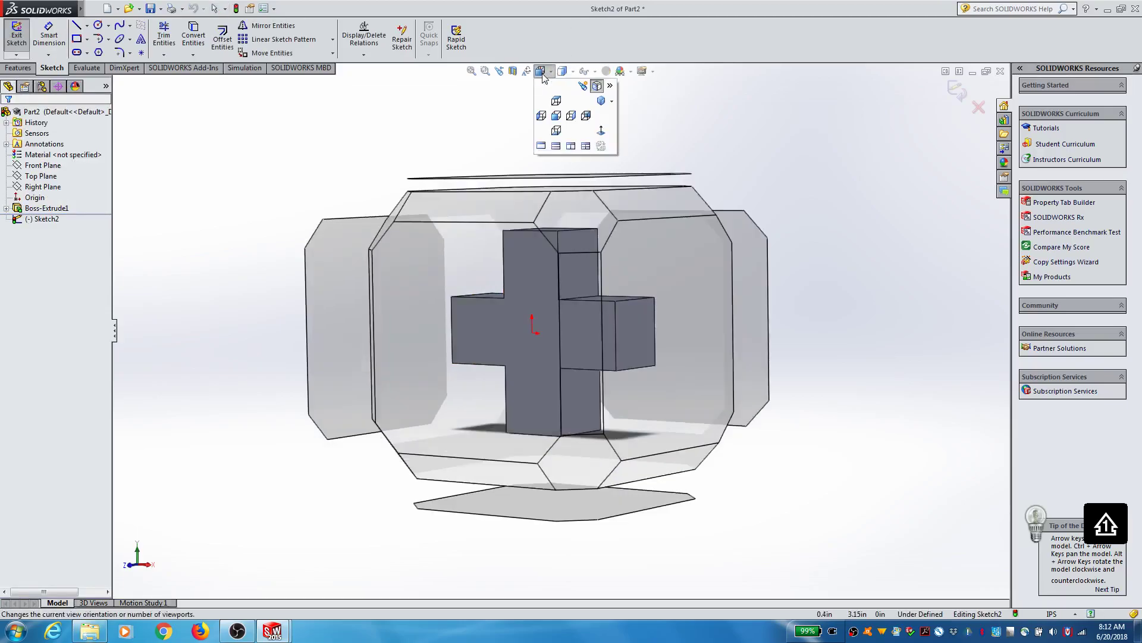
left_click(539, 74)
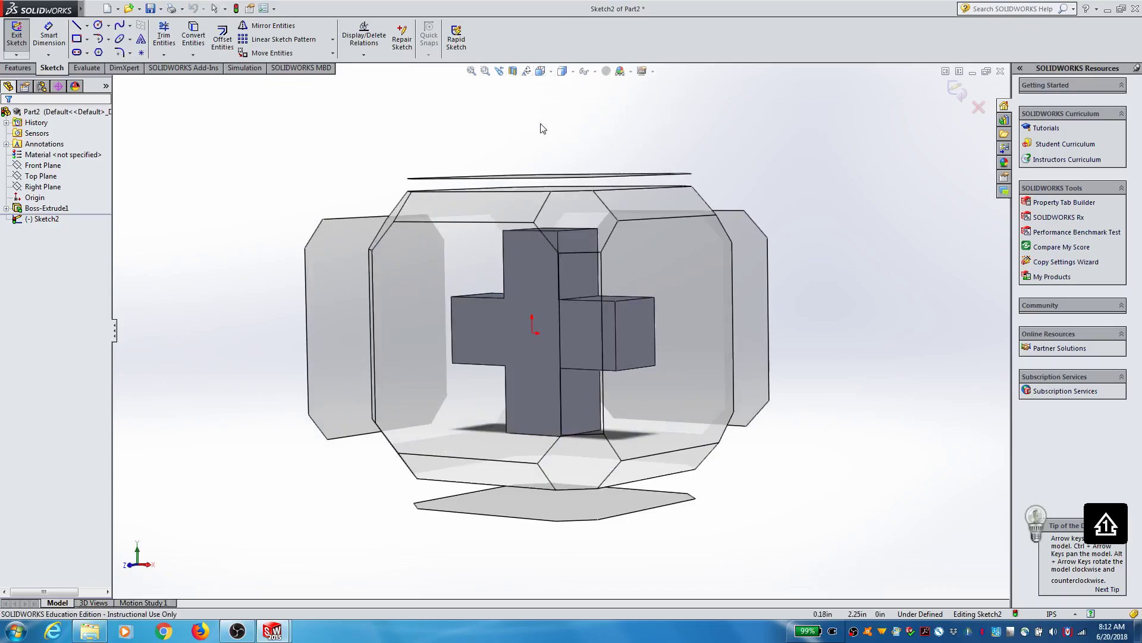
mouse_move(534, 277)
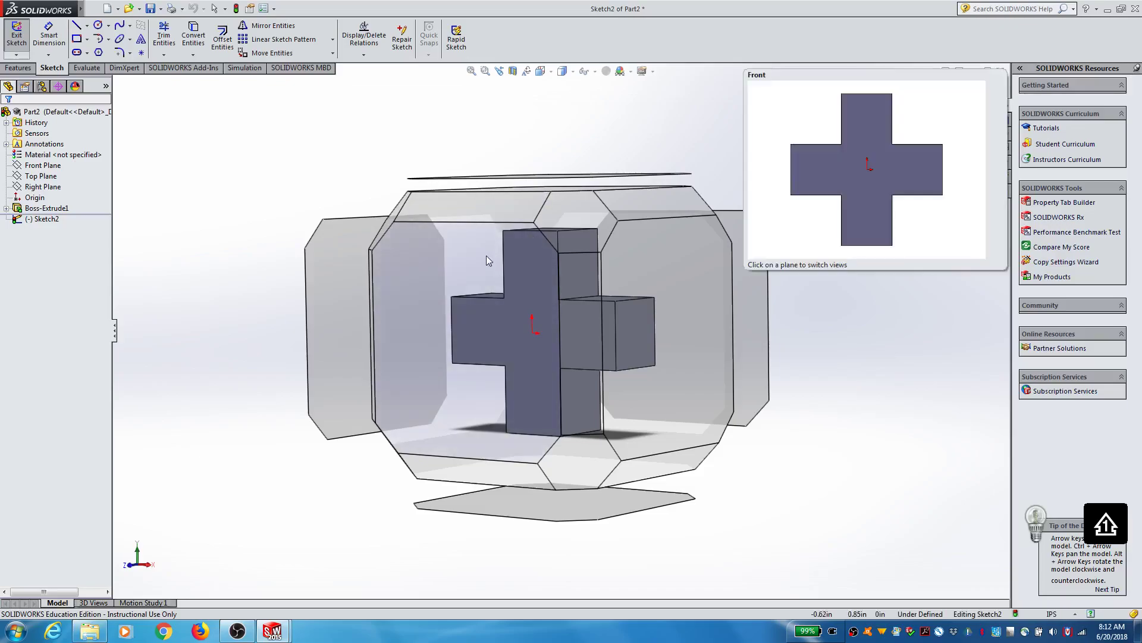
left_click(480, 283)
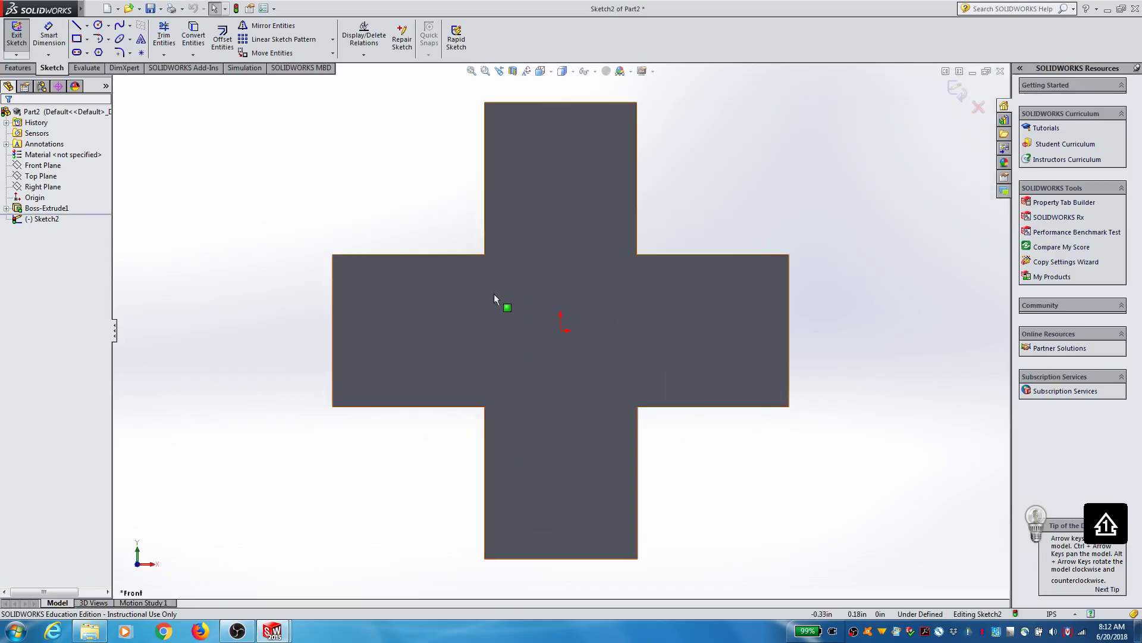
middle_click_drag(762, 307, 691, 340)
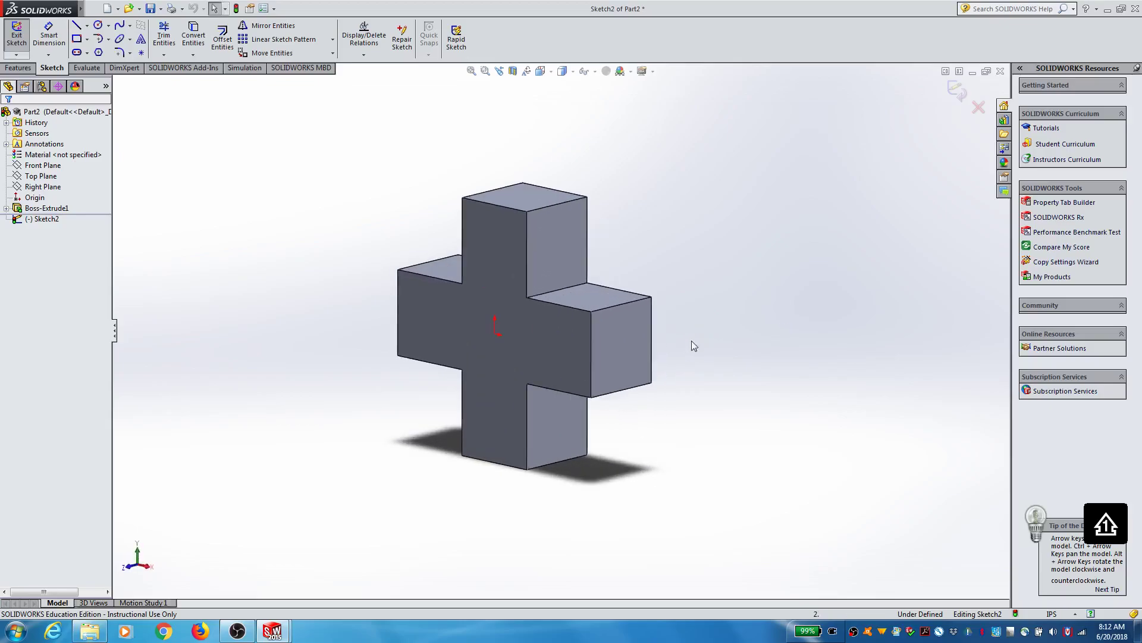
left_click(541, 71)
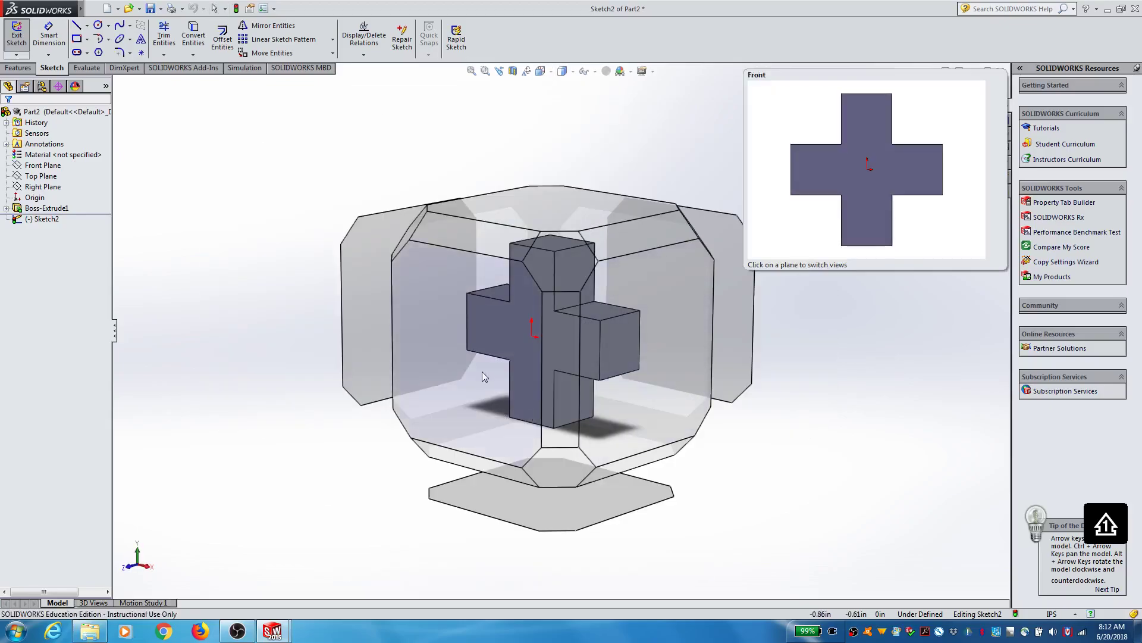
left_click(482, 372)
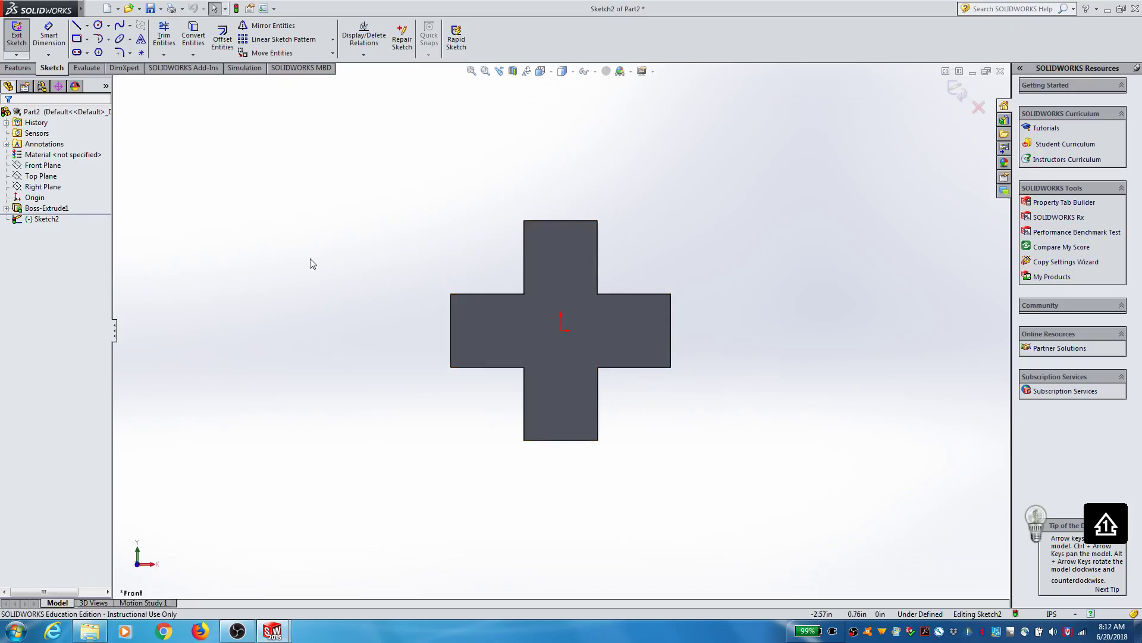
Step: Sketch a corner rectangle over the central square of the front face, from the upper left to the lower right inner corner
left_click(76, 39)
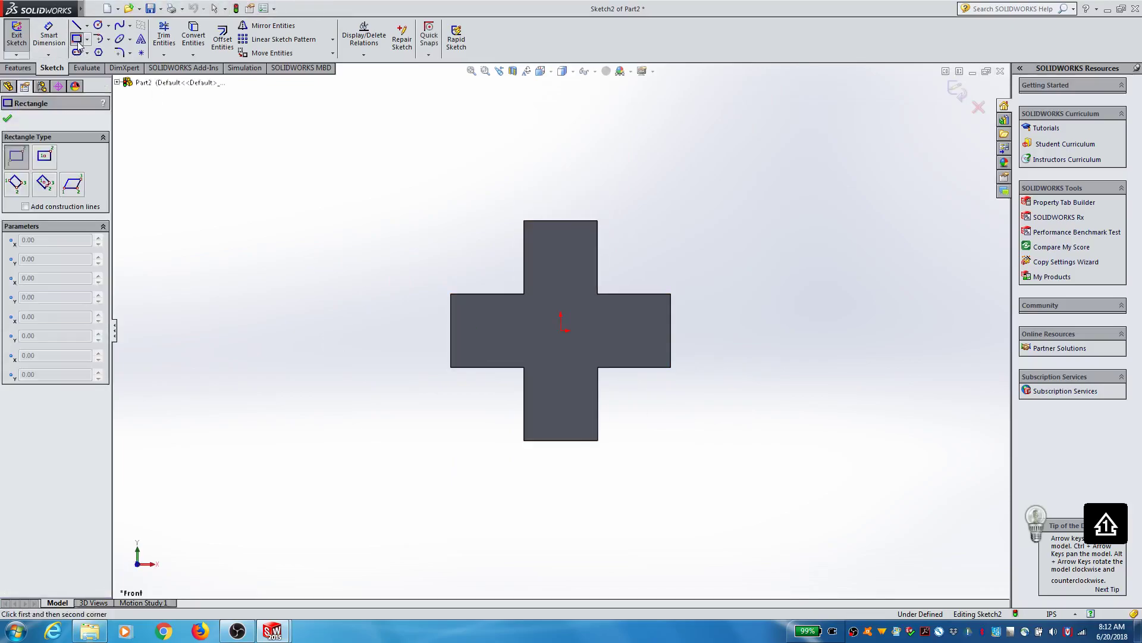
left_click(525, 294)
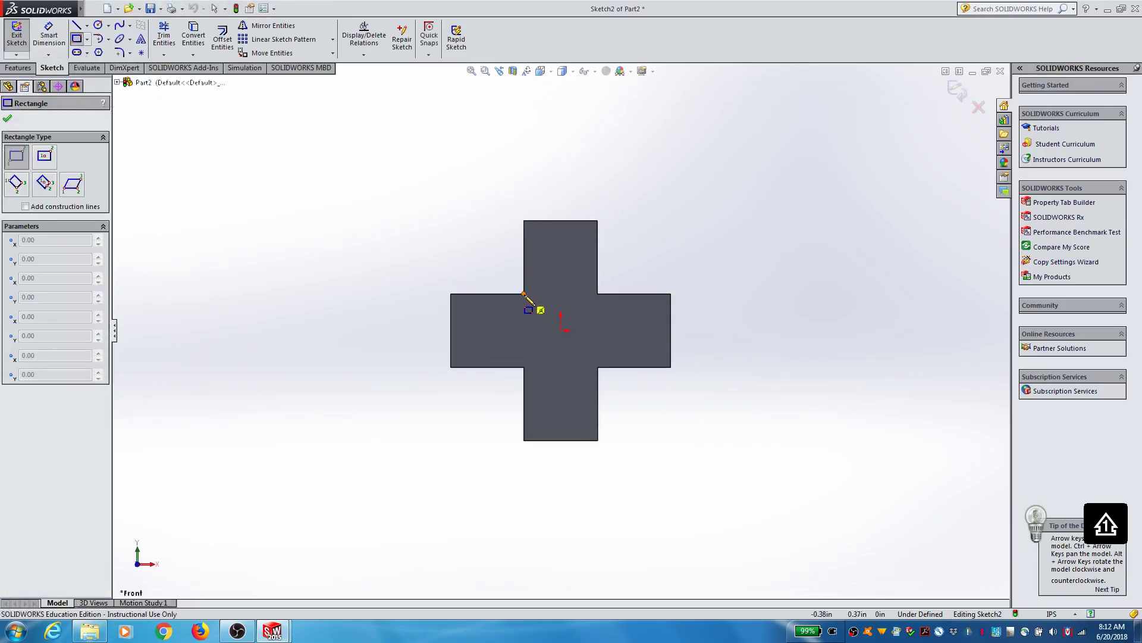
left_click(598, 367)
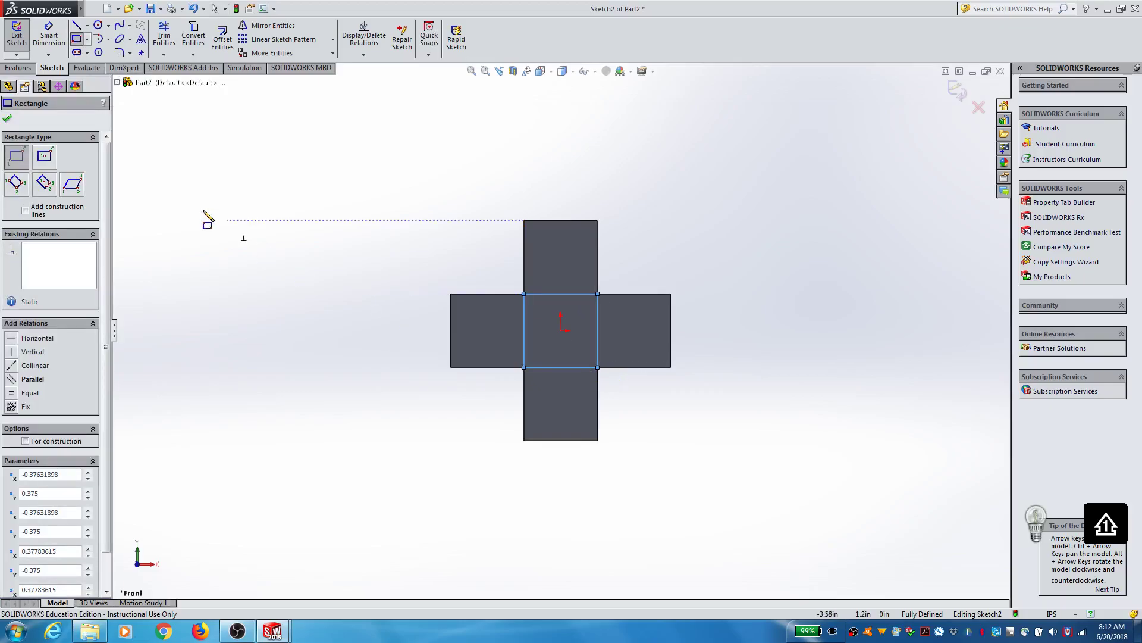
left_click(7, 118)
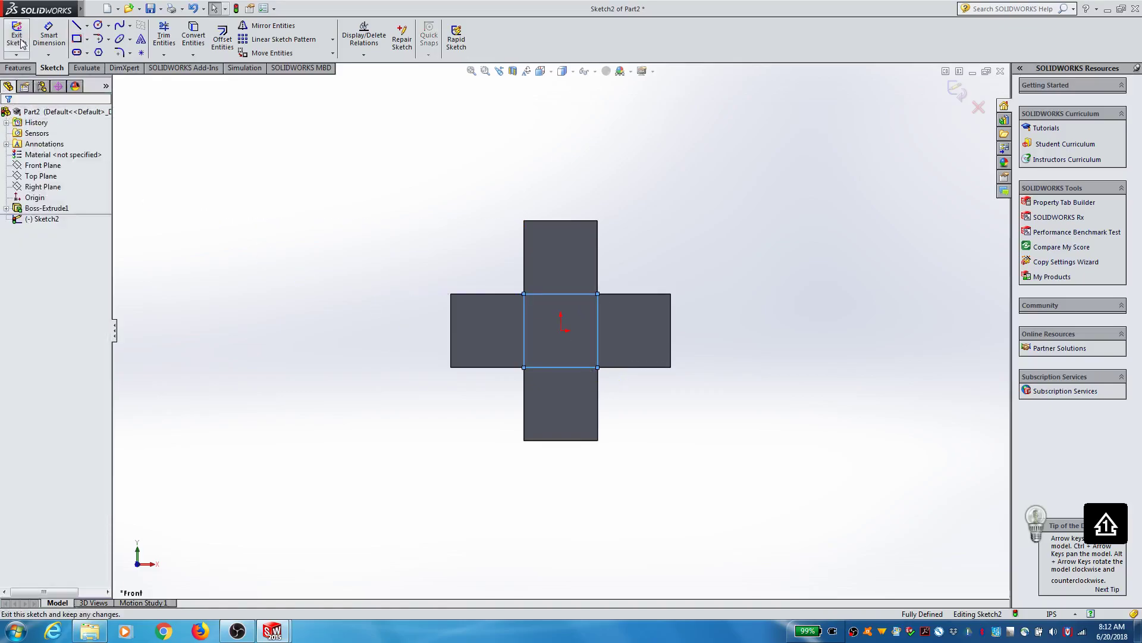
Step: Finish the sketch and extrude the central square outward from the front face by 0.75 in, merged with the cross
left_click(17, 41)
left_click(18, 69)
left_click(22, 35)
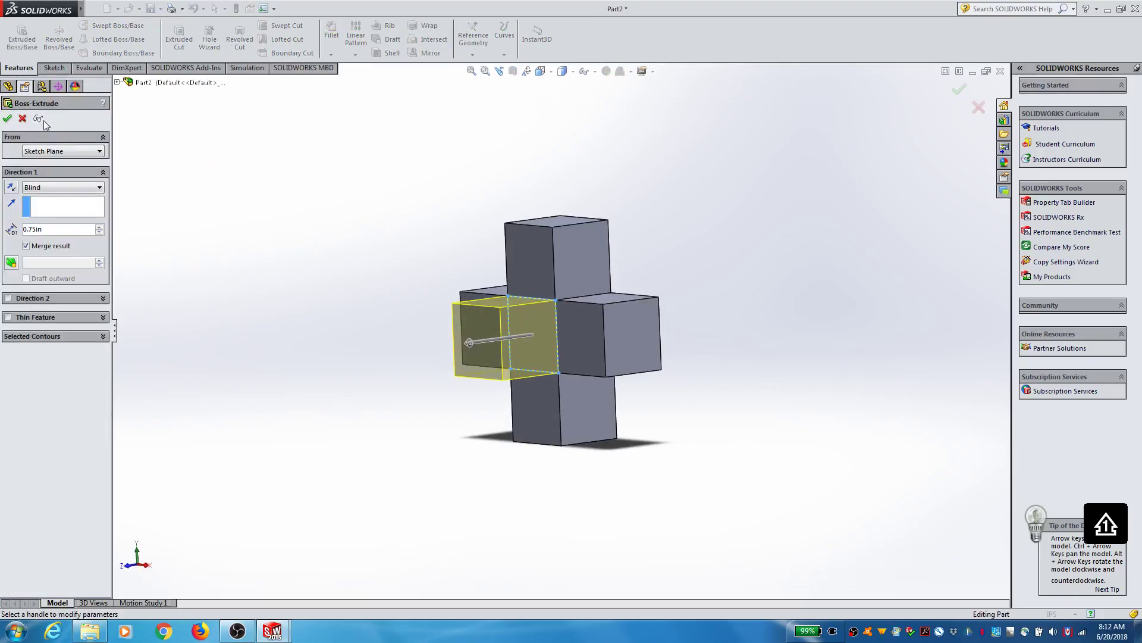
left_click(8, 118)
Step: Sketch a 0.75 in square on the back face of the cross, spanning diagonally opposite inner corners around its centre
middle_click_drag(615, 341, 446, 432)
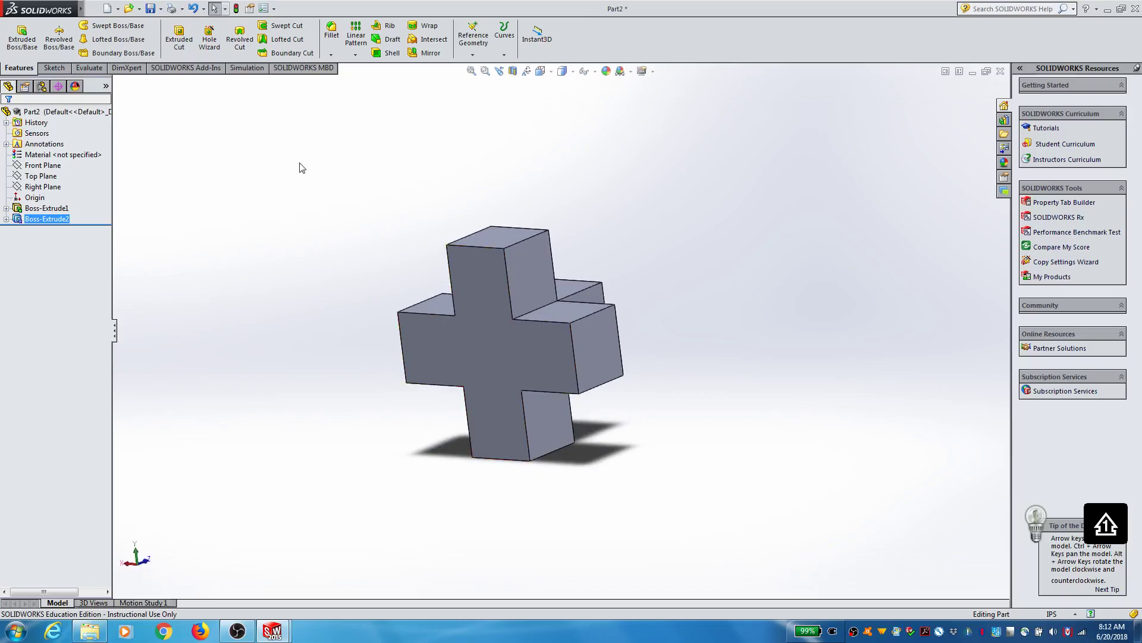
left_click(54, 69)
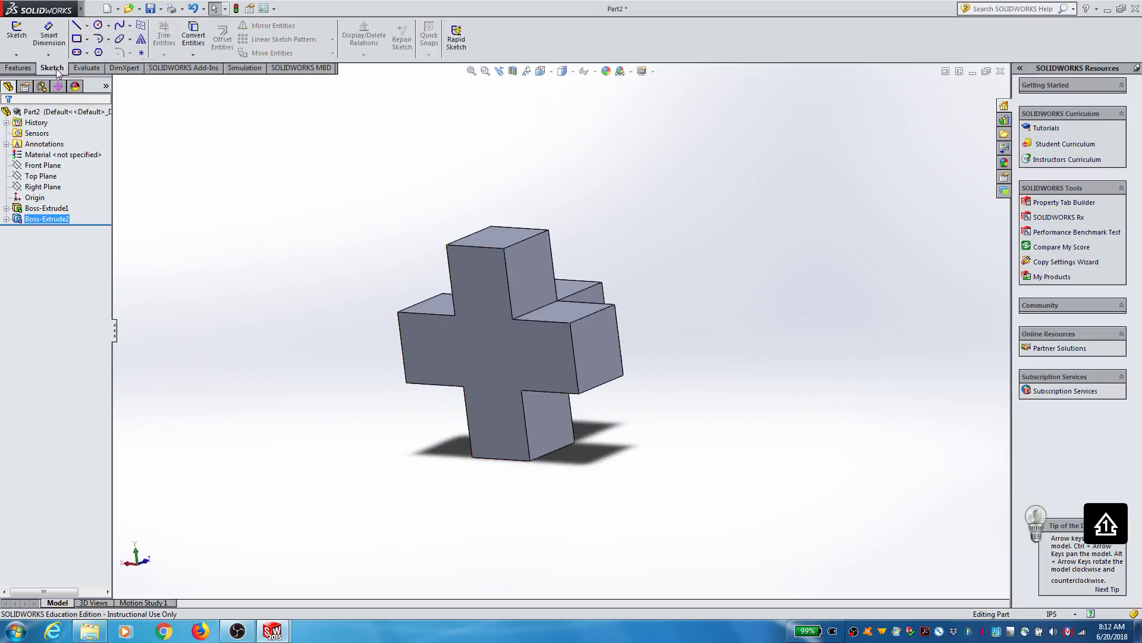
left_click(17, 31)
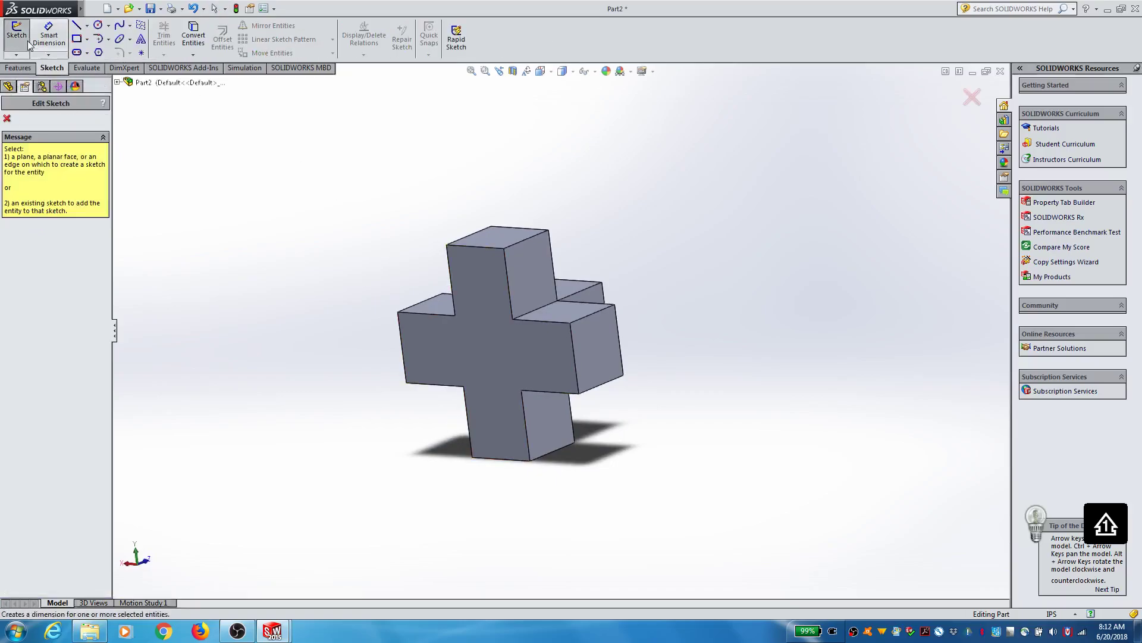
left_click(506, 366)
left_click(76, 38)
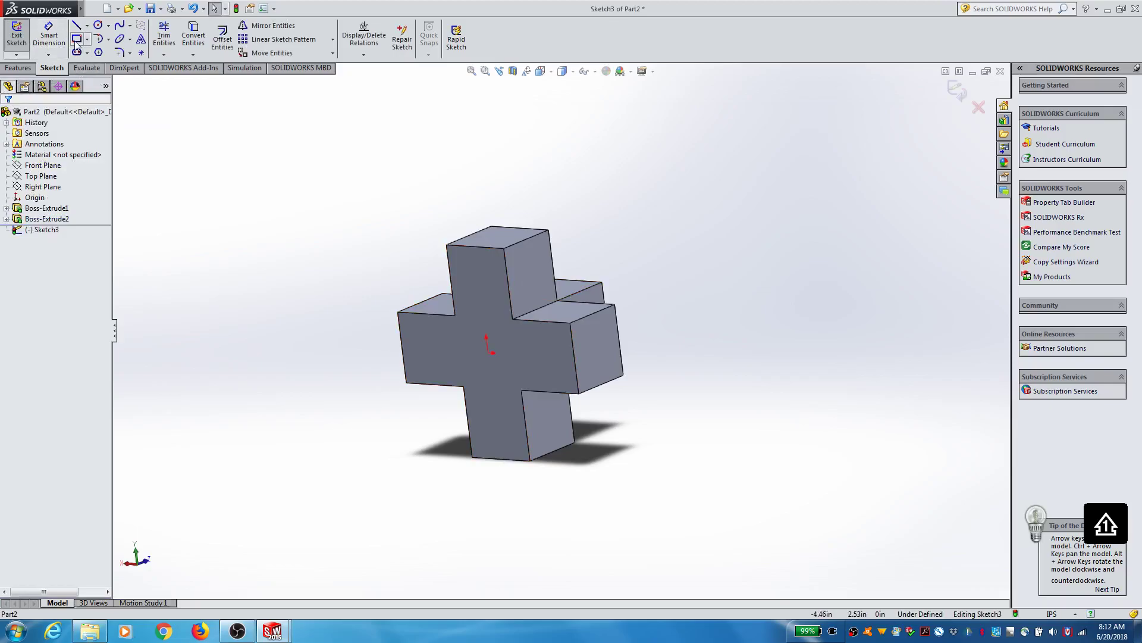
left_click(456, 316)
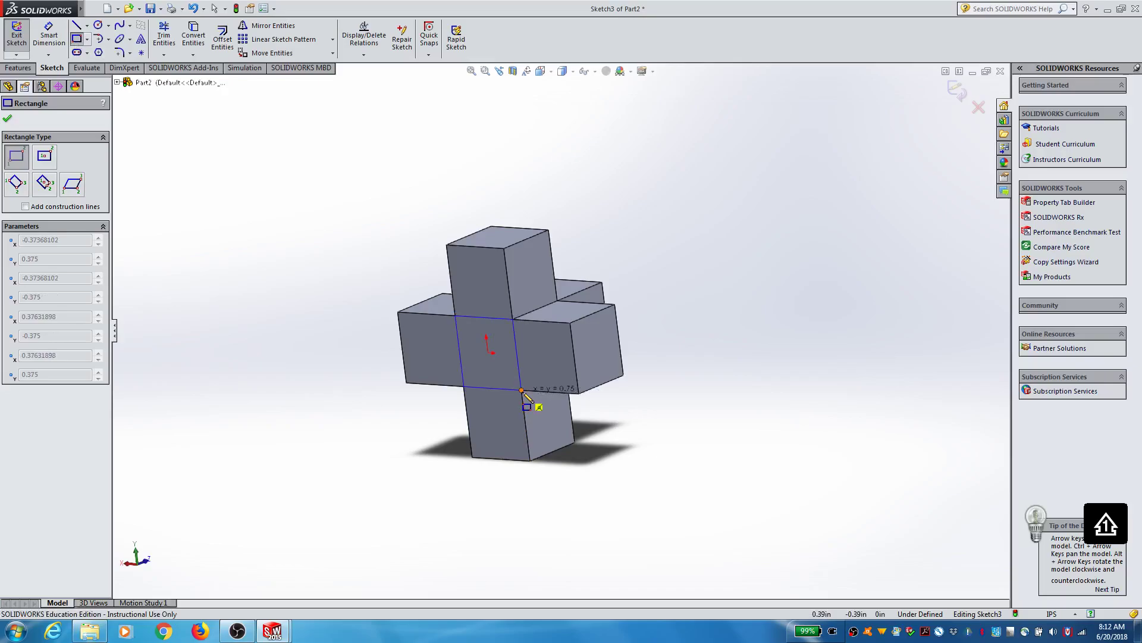
left_click(522, 390)
key("Escape")
Step: Extrude the back face's central square outward by 0.75 in, merged with the cross
left_click(22, 36)
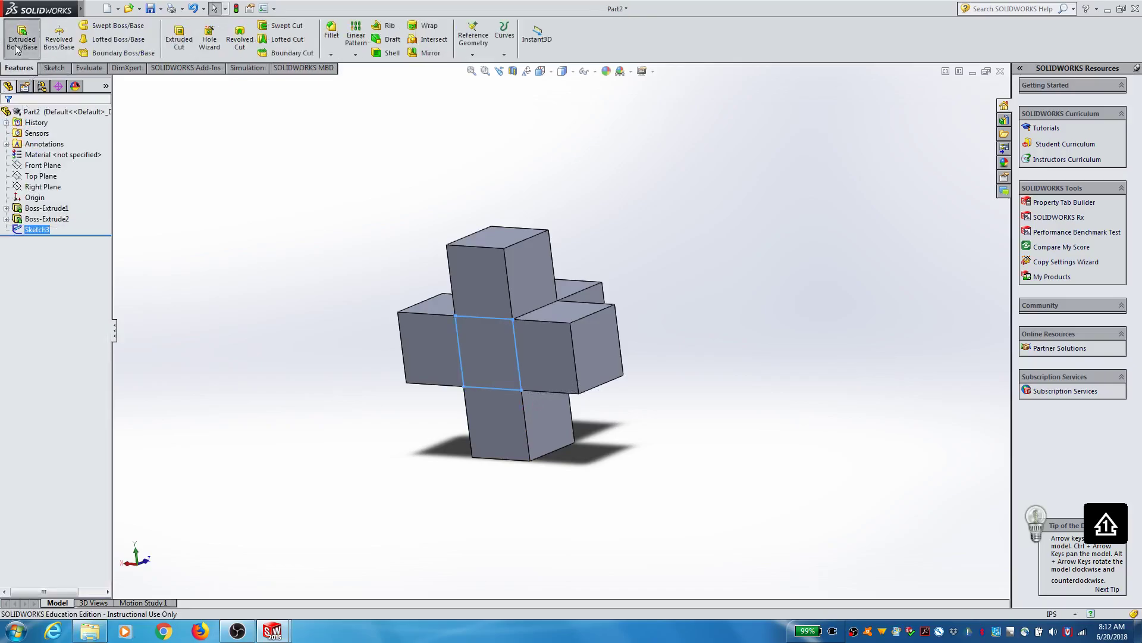
left_click(16, 48)
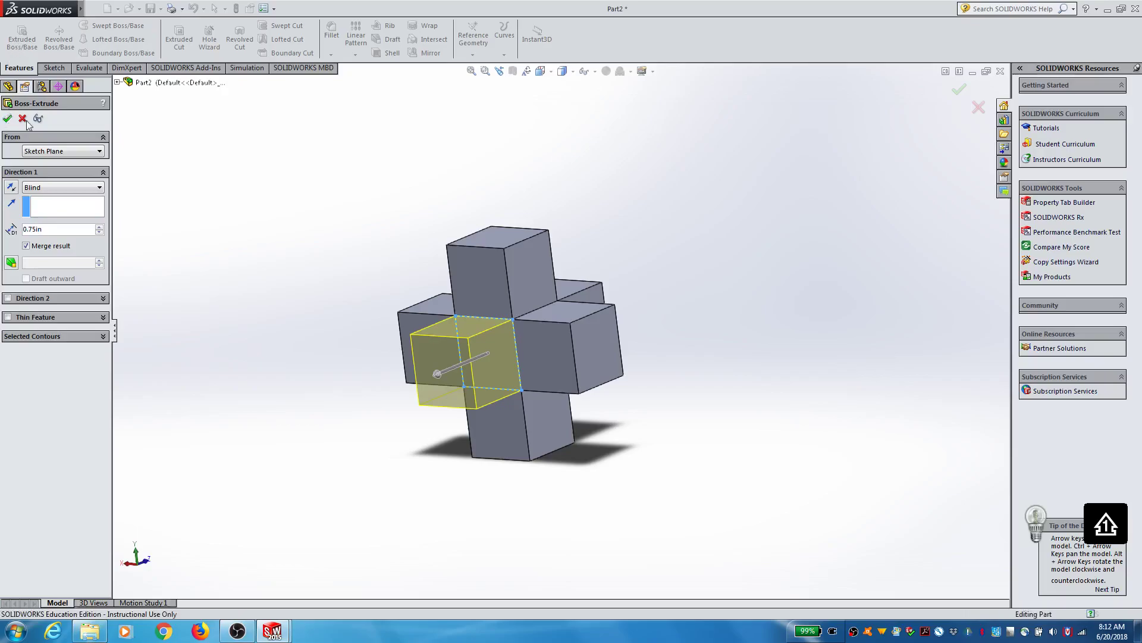
left_click(9, 119)
middle_click_drag(380, 439, 497, 448)
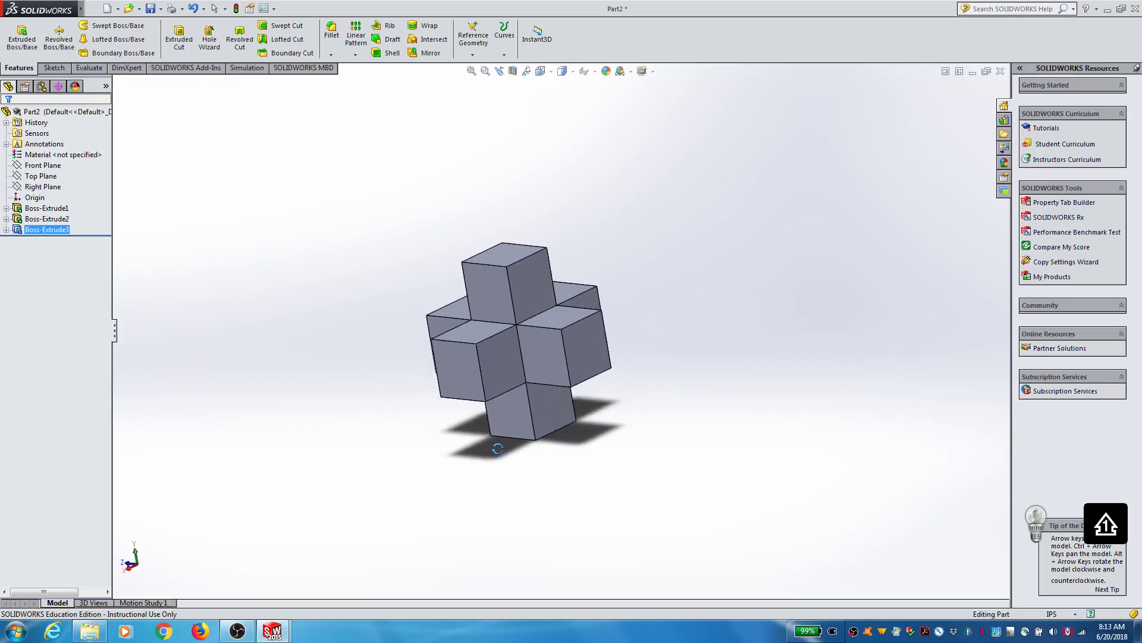
scroll(500, 437, "down", 3)
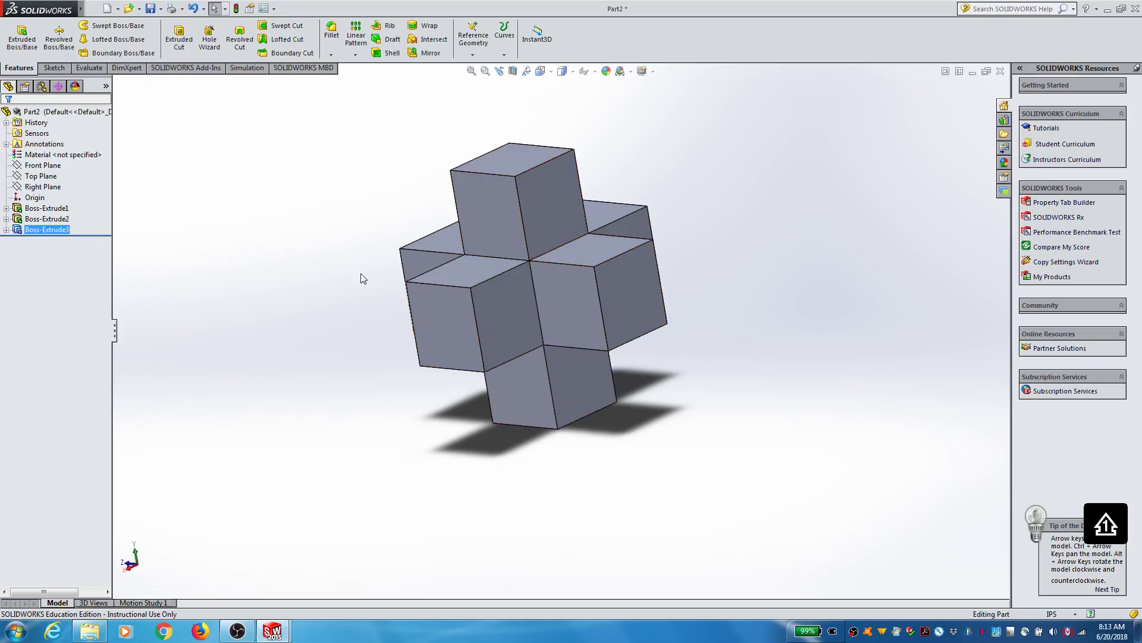
Step: Save the part to the Desktop, reusing the existing surname-Activity3 file name with GsPuzzle replaced by PluzPuzzle
left_click(152, 9)
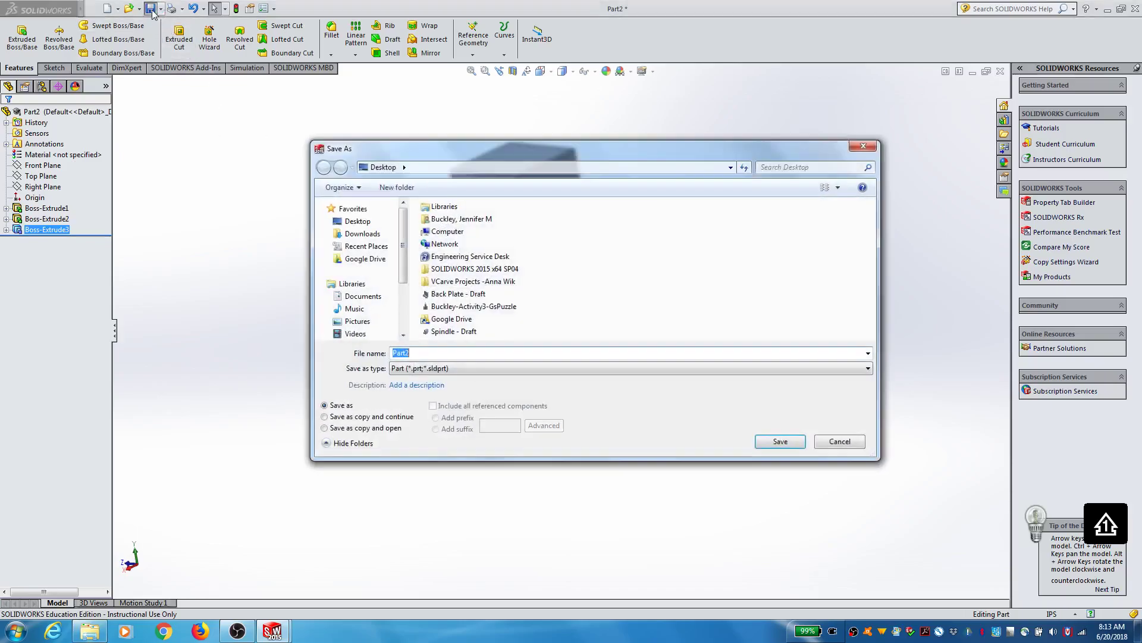
left_click(466, 306)
left_click(483, 353)
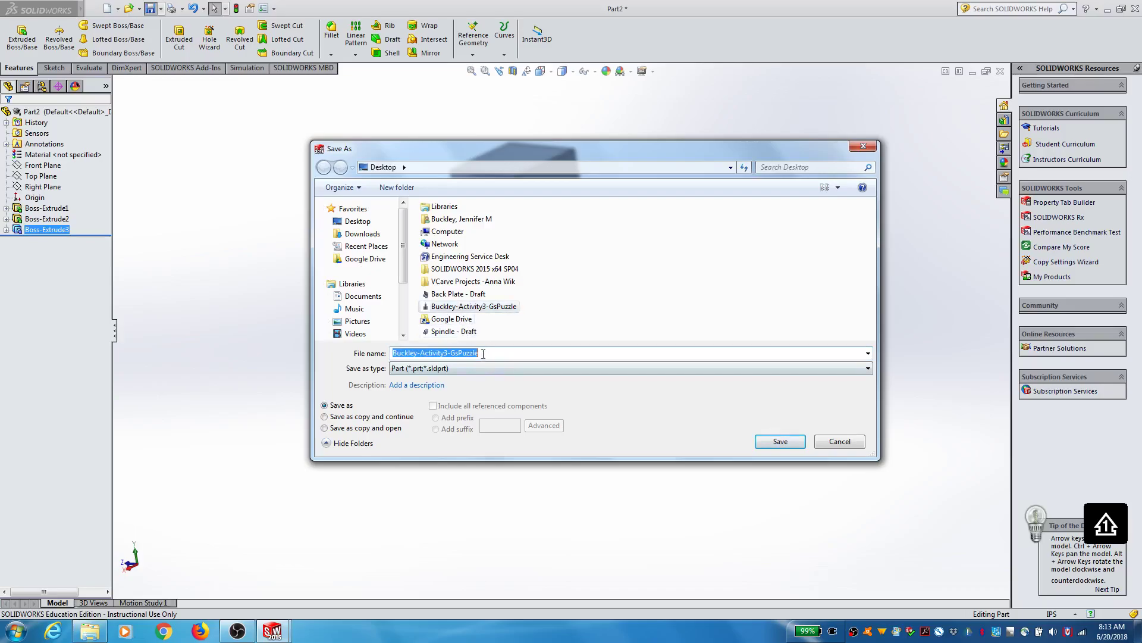
left_click(477, 353)
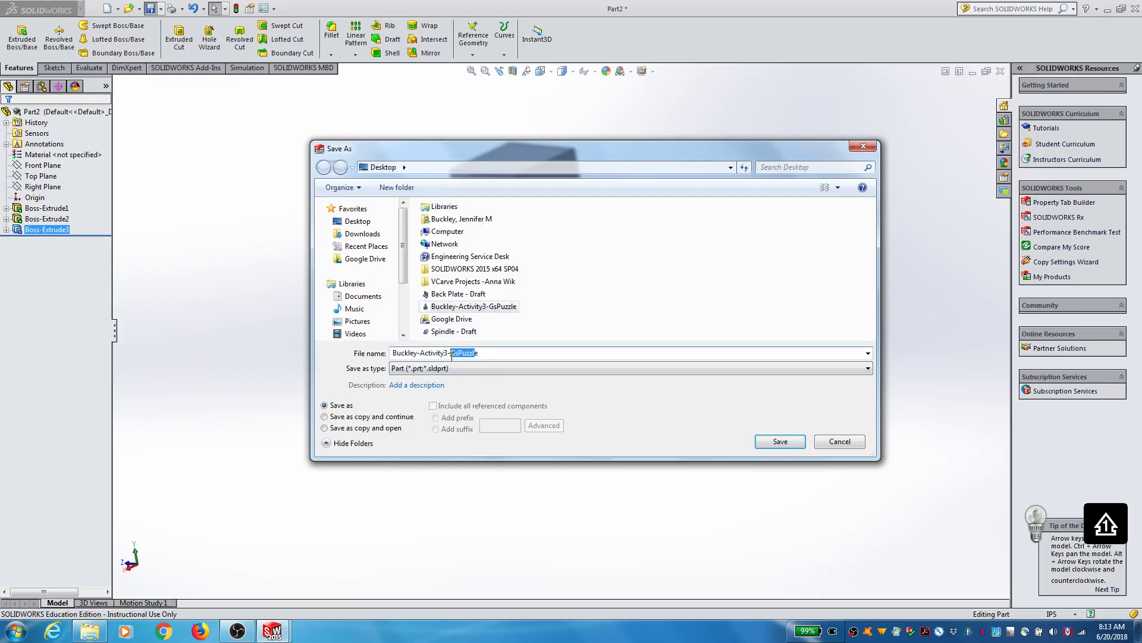
type("Pluz")
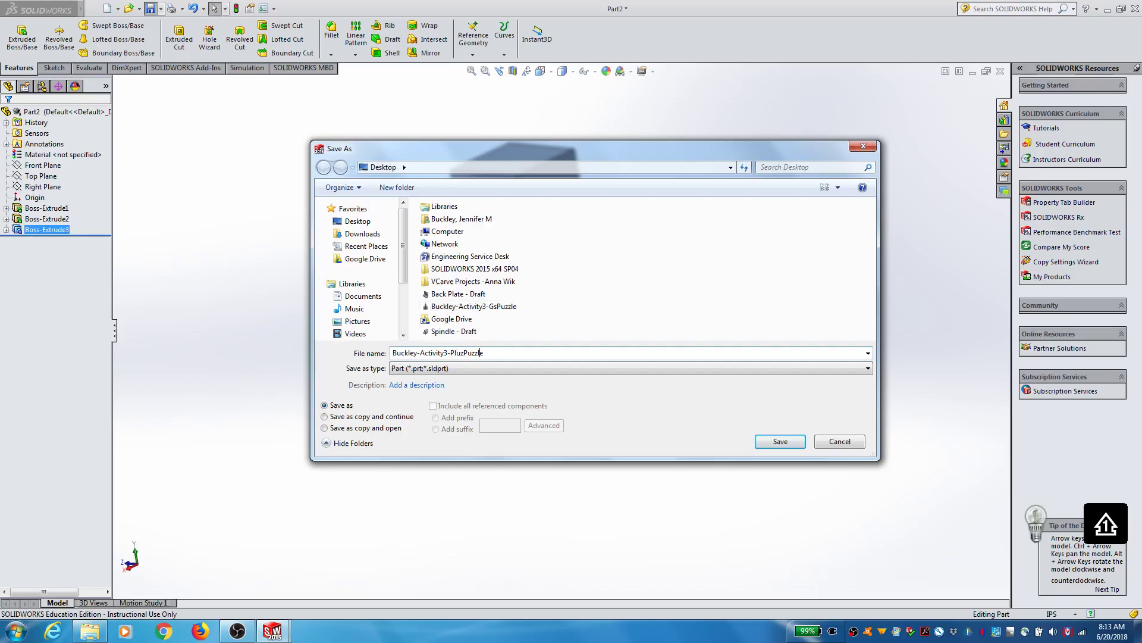
left_click(779, 441)
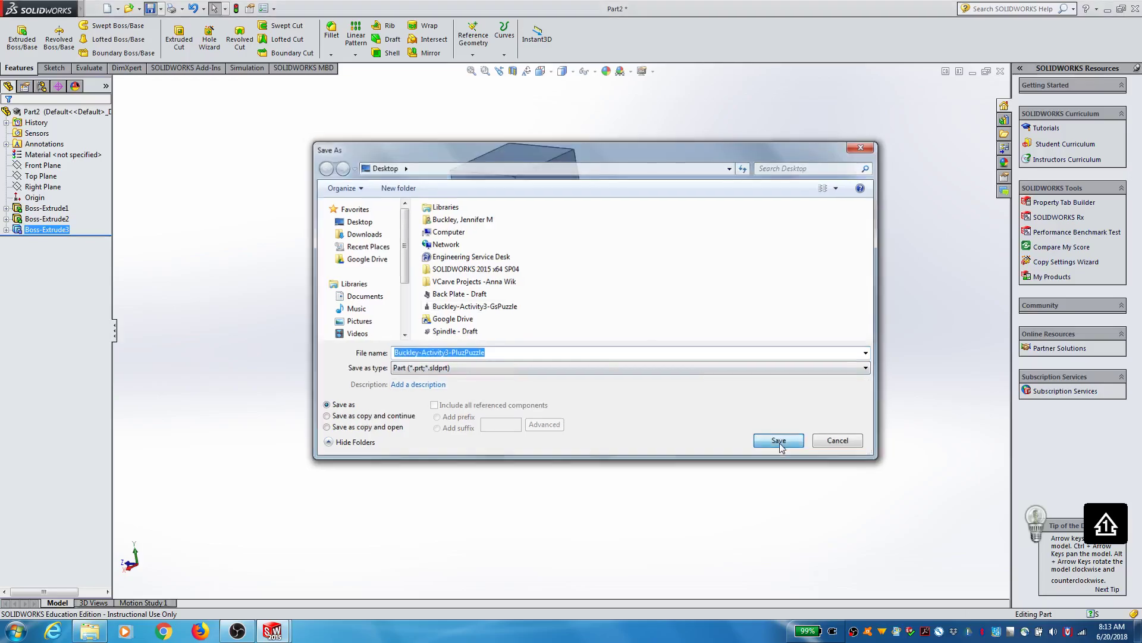